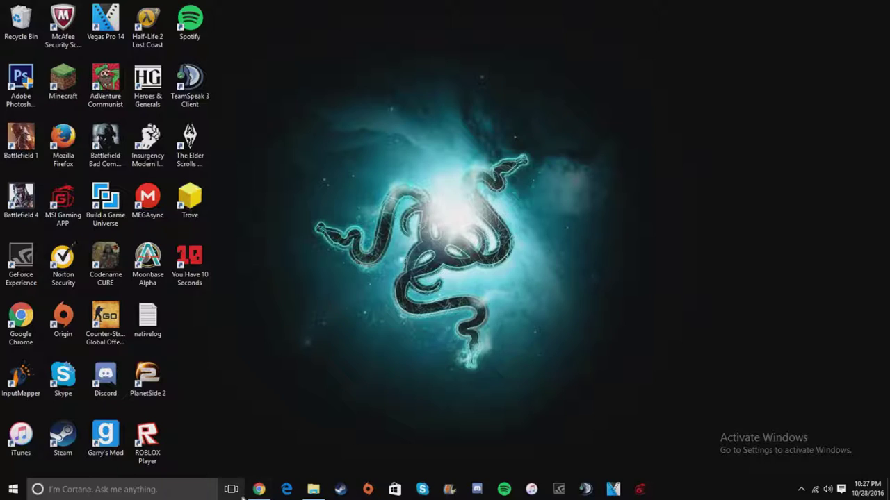
# Switch to Chrome and bring up the GeForce Experience web page
pyautogui.moveTo(262, 490)
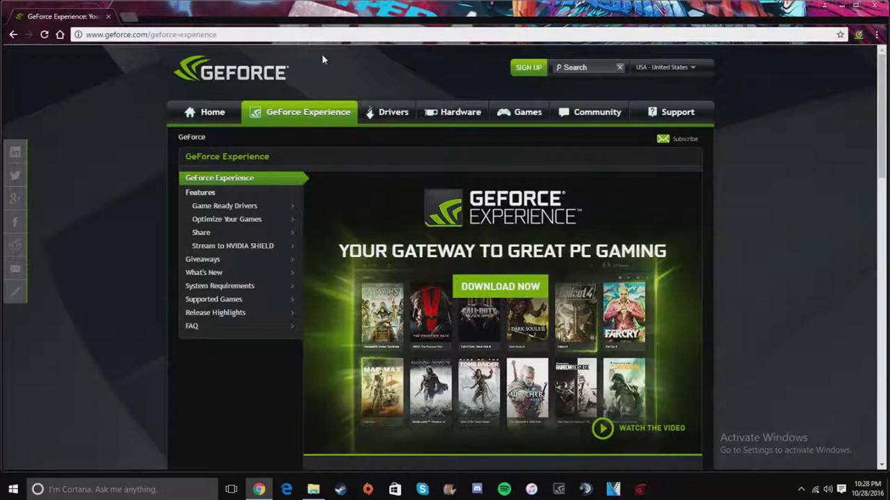
pyautogui.click(840, 7)
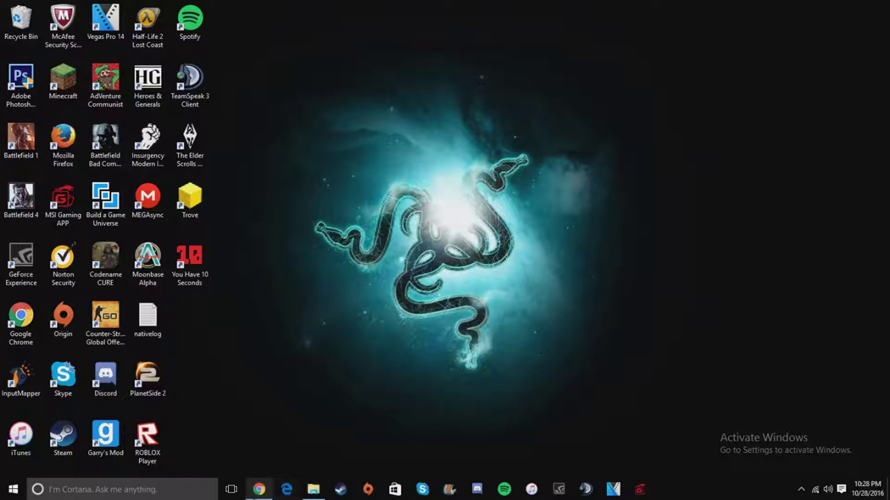
pyautogui.click(257, 490)
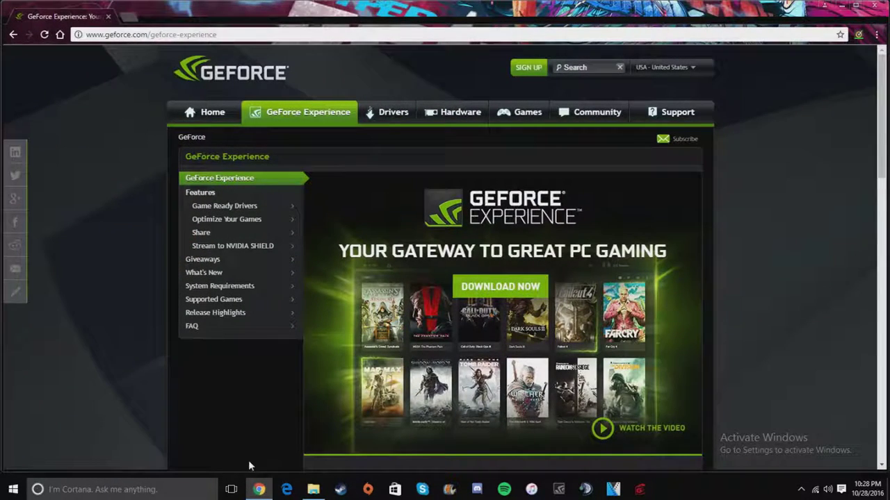
# Highlight the /geforce-experience part of the page's web address to examine it
pyautogui.click(248, 31)
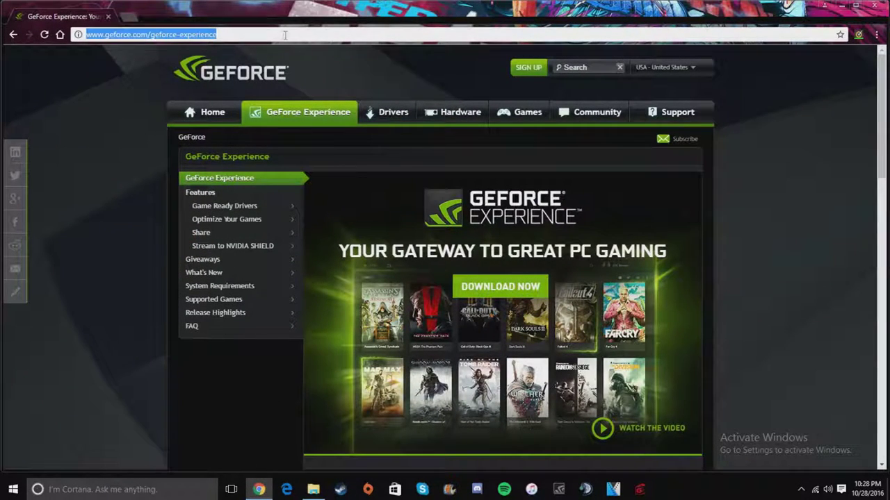
pyautogui.click(115, 35)
pyautogui.moveTo(105, 35); pyautogui.dragTo(215, 34)
pyautogui.click(168, 35)
pyautogui.moveTo(148, 34); pyautogui.dragTo(210, 33)
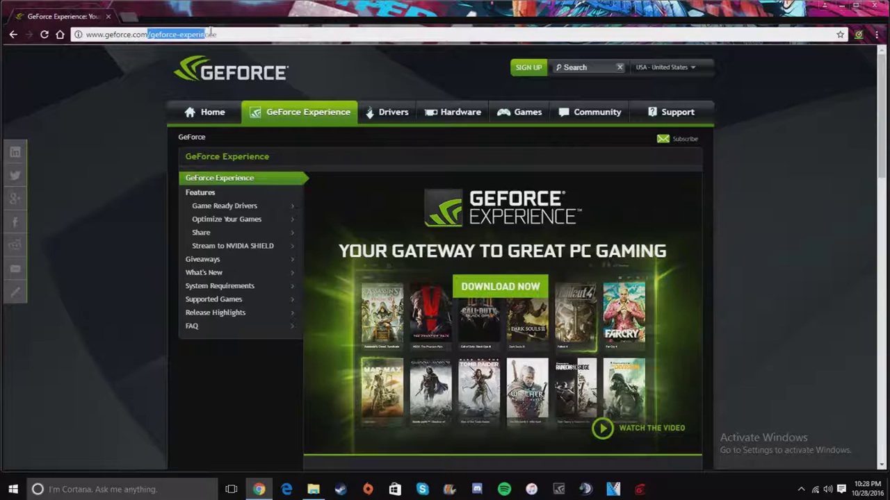
pyautogui.click(225, 31)
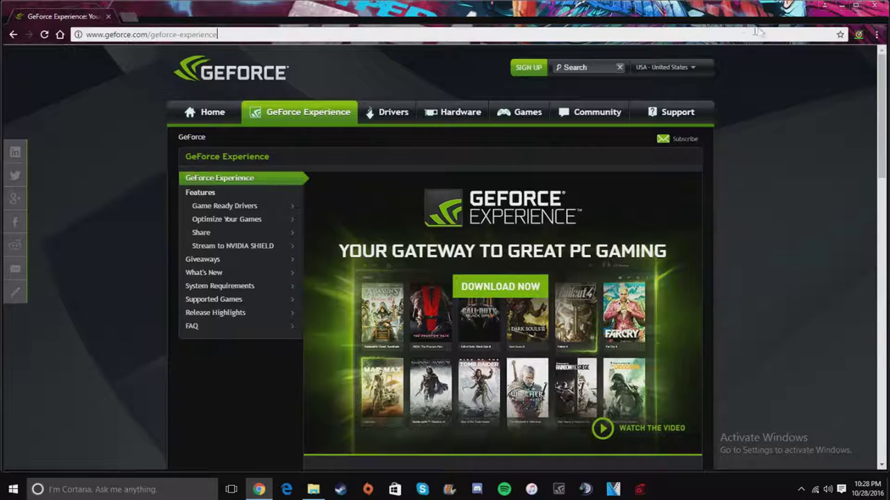
# Download GeForce Experience, allow the NVIDIA package launcher to make changes to the PC, and close the installer
pyautogui.scroll(-1, 207, 170)
pyautogui.scroll(1, 496, 308)
pyautogui.click(500, 290)
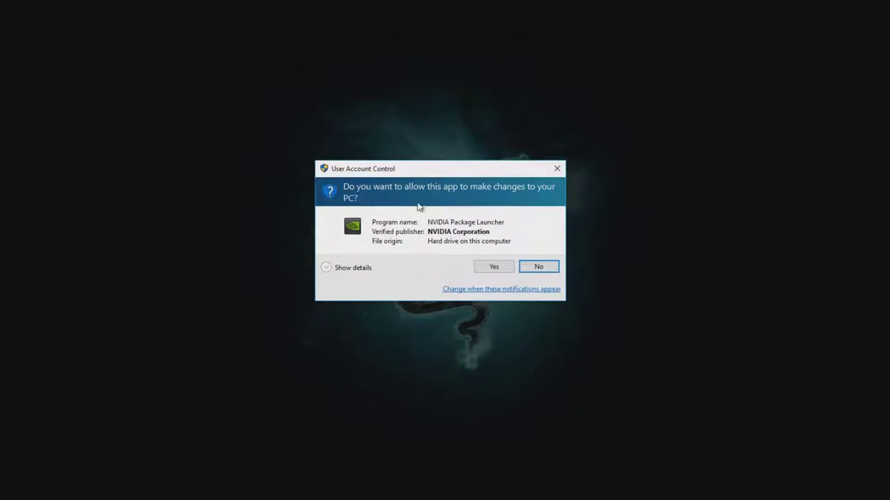
pyautogui.click(489, 267)
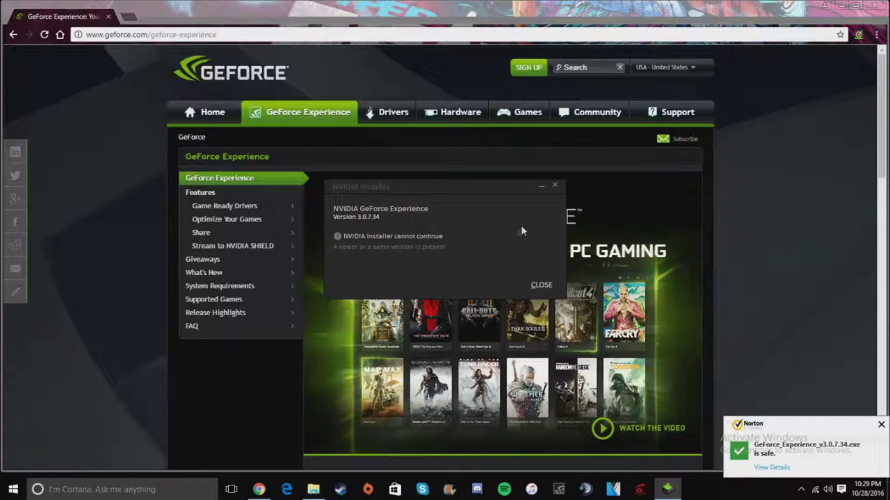
pyautogui.click(554, 186)
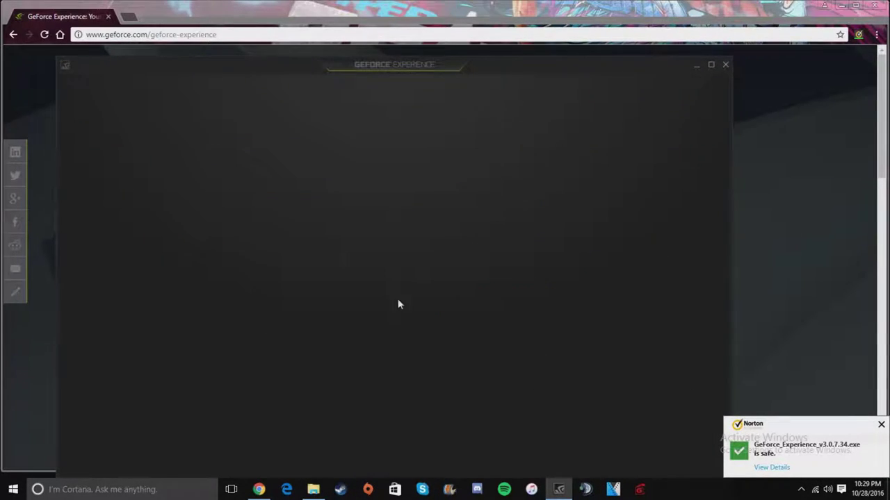
# Maximize the GeForce Experience window to view its games, and minimize it
pyautogui.moveTo(433, 70); pyautogui.dragTo(497, 2)
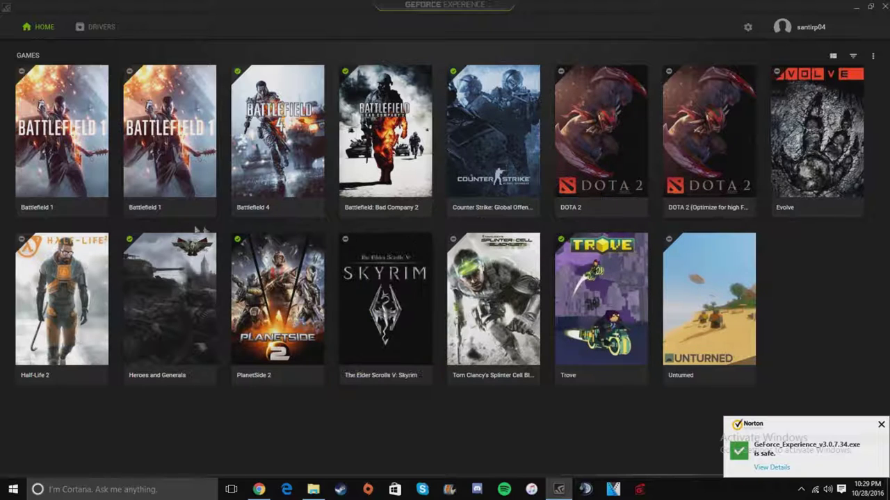
pyautogui.click(857, 7)
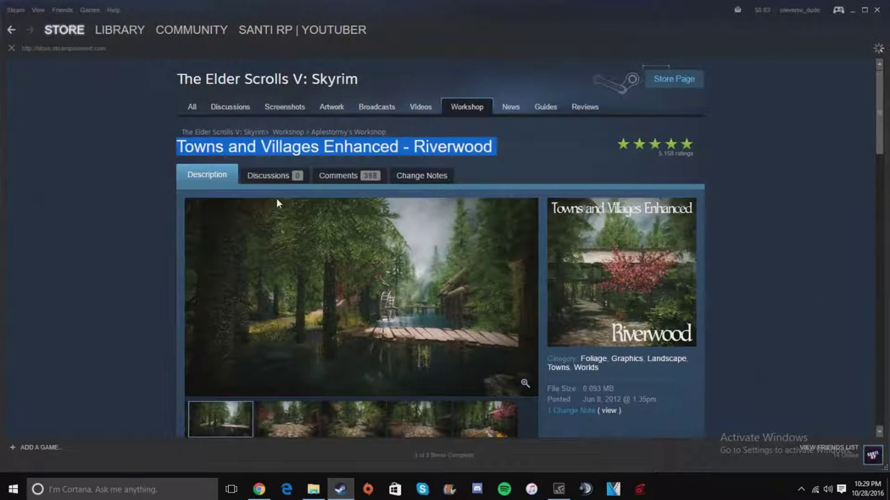
# Launch Counter-Strike: Global Offensive from the Steam library
pyautogui.click(64, 29)
pyautogui.click(120, 30)
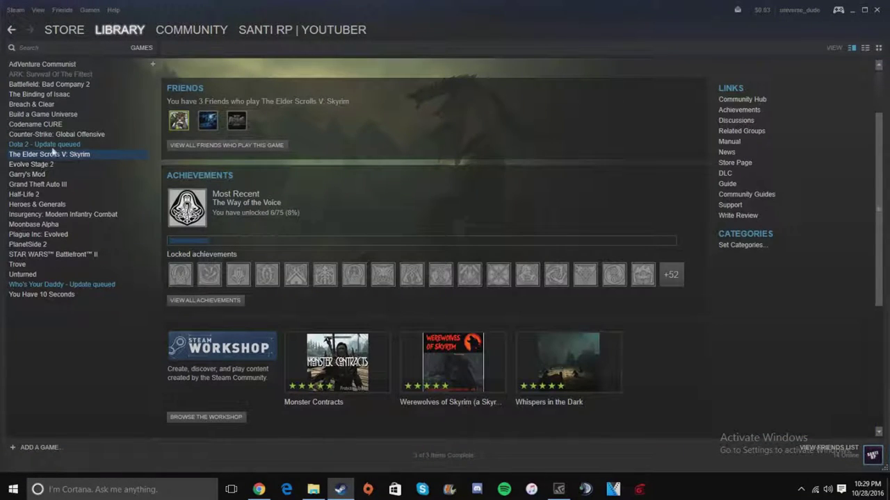
pyautogui.click(69, 135)
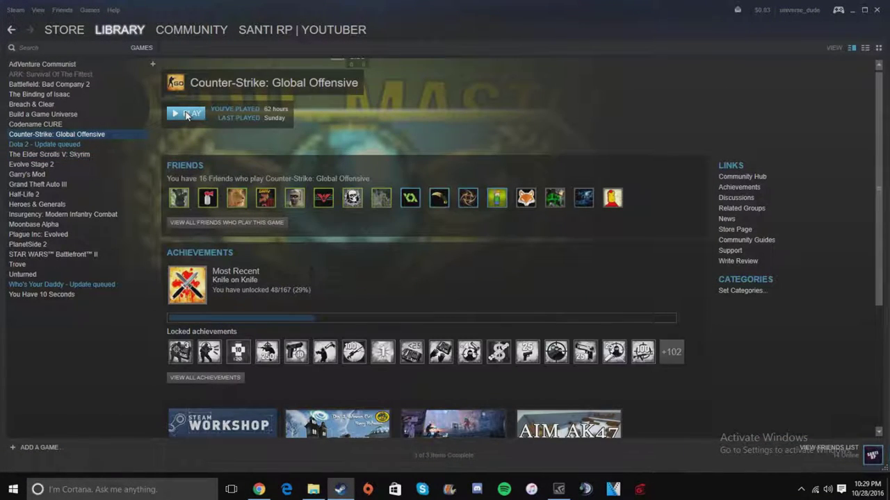
pyautogui.click(186, 114)
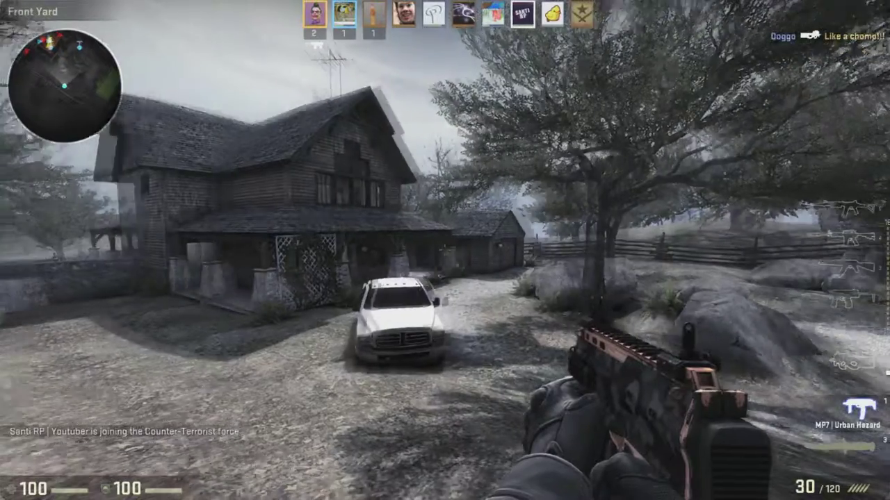
pyautogui.press('w')
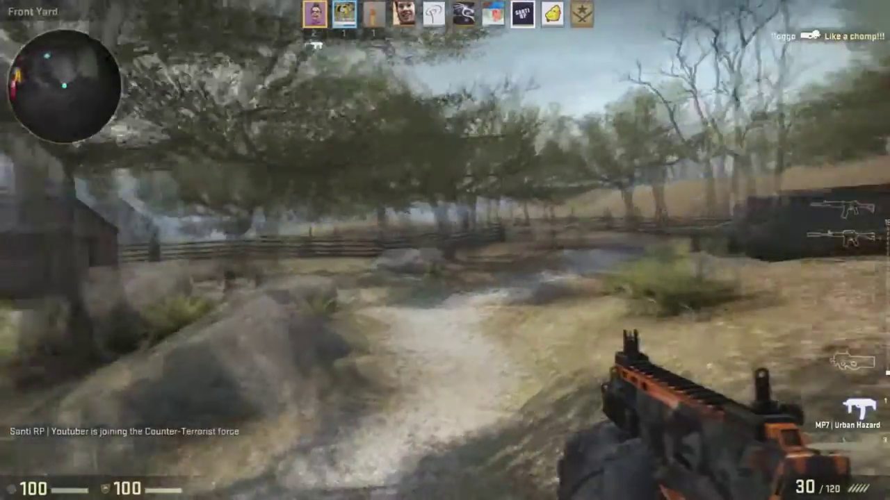
pyautogui.press('w')
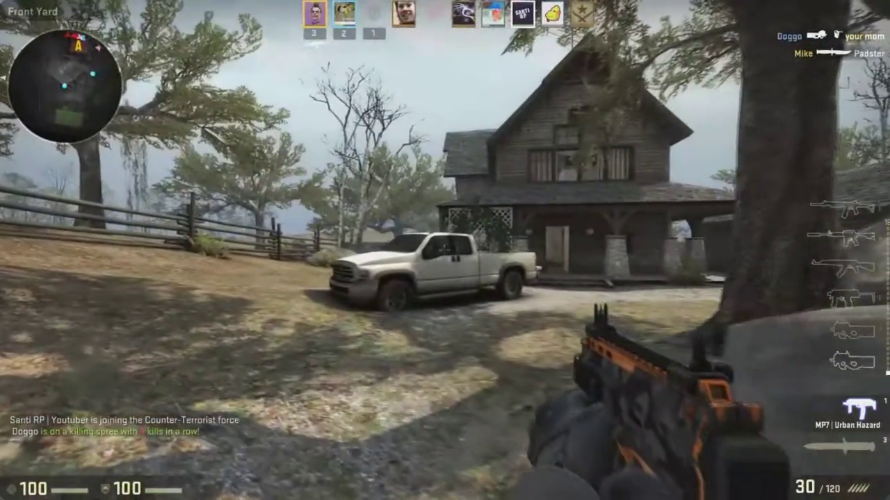
pyautogui.press('w')
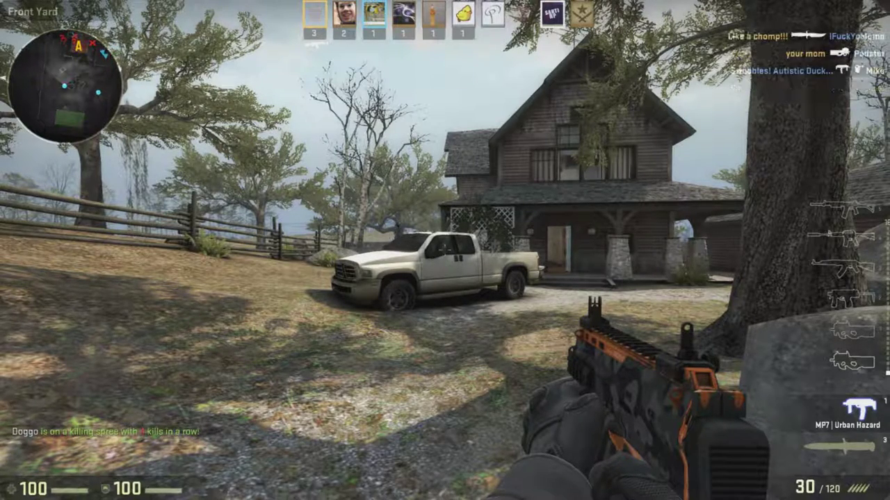
pyautogui.press('w')
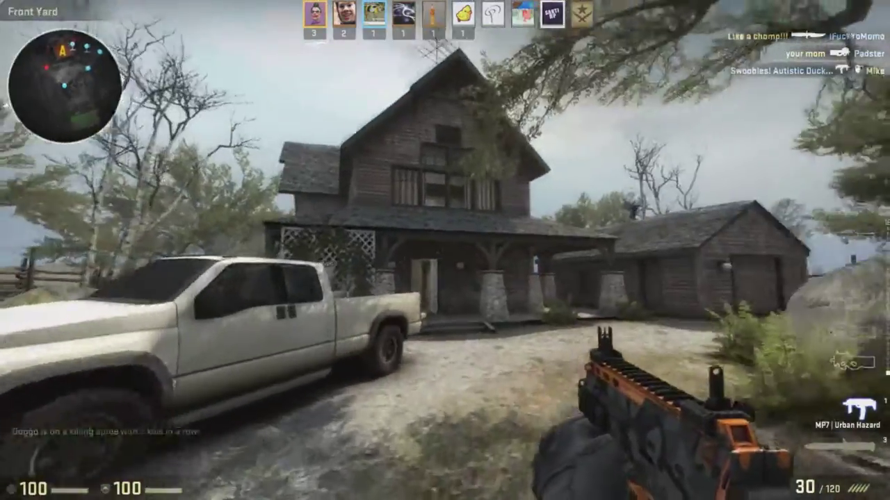
pyautogui.press('3')
pyautogui.press('1')
pyautogui.press('w')
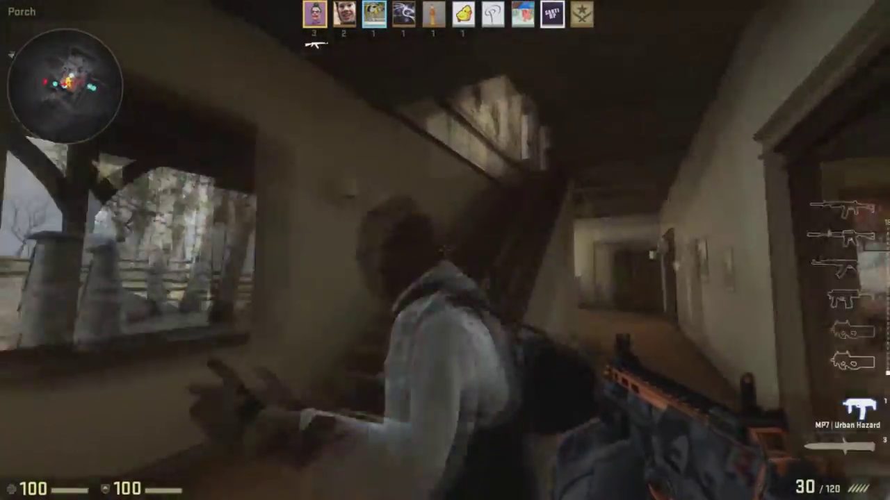
pyautogui.click(445, 250)
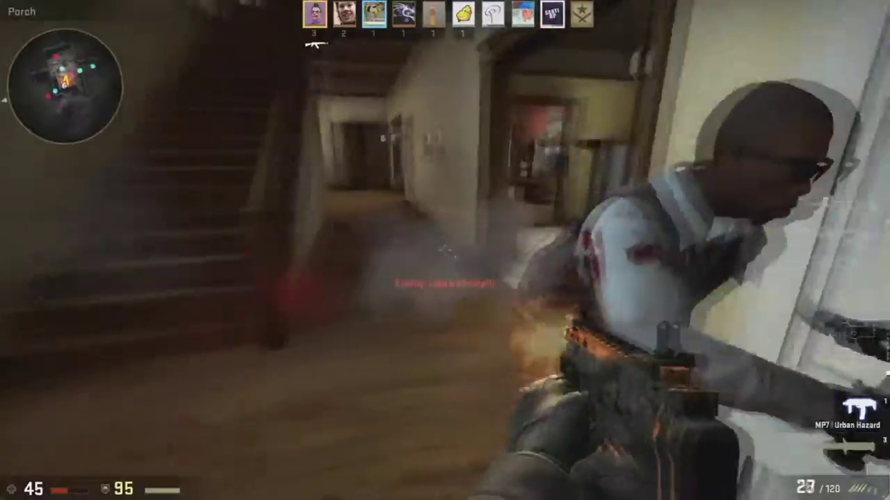
pyautogui.click(444, 250)
pyautogui.click(445, 251)
pyautogui.press('w')
pyautogui.press('3')
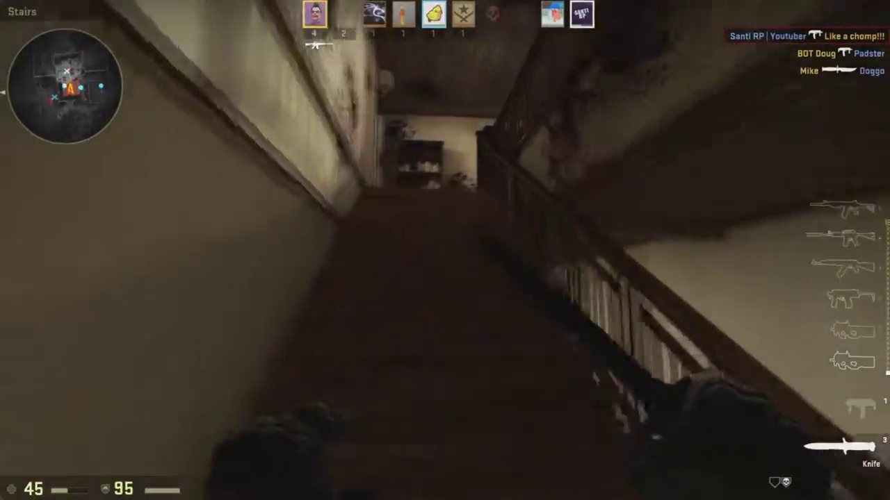
pyautogui.press('1')
pyautogui.click(444, 251)
pyautogui.click(444, 250)
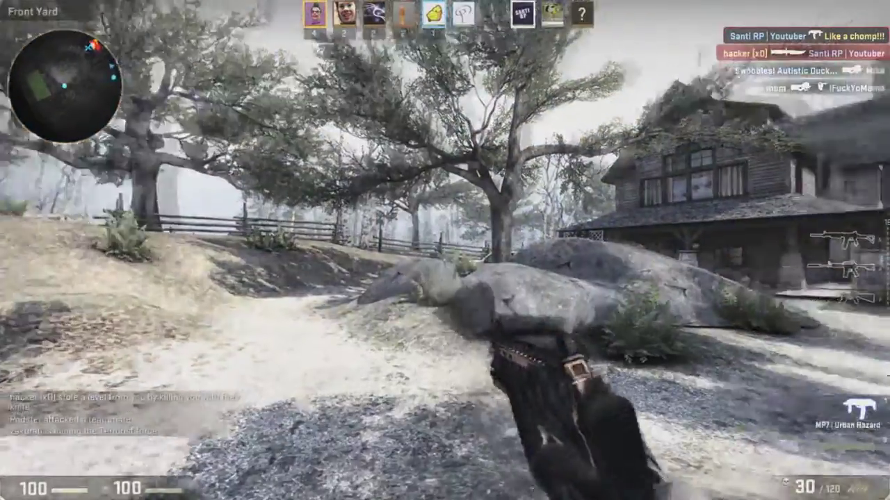
pyautogui.press('w')
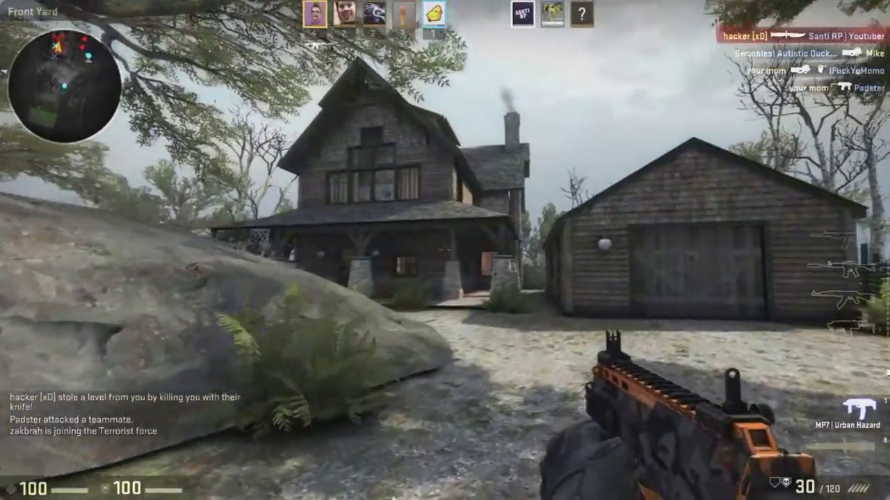
pyautogui.press('w')
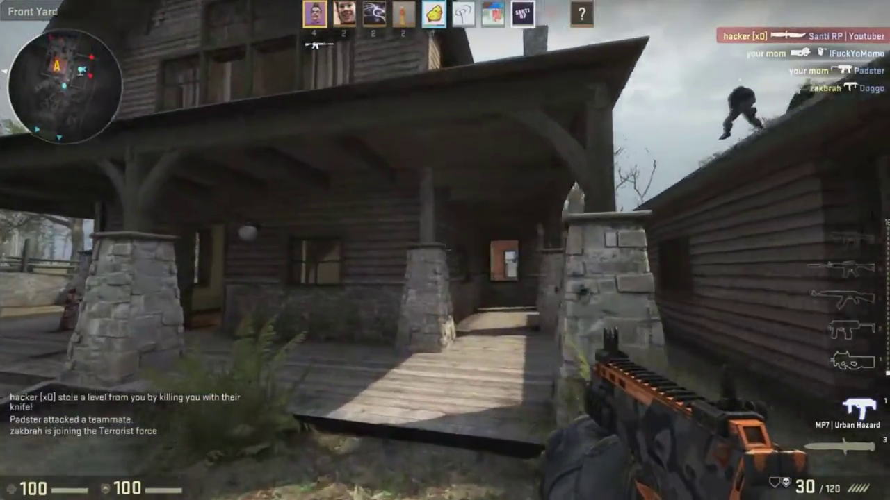
pyautogui.press('w')
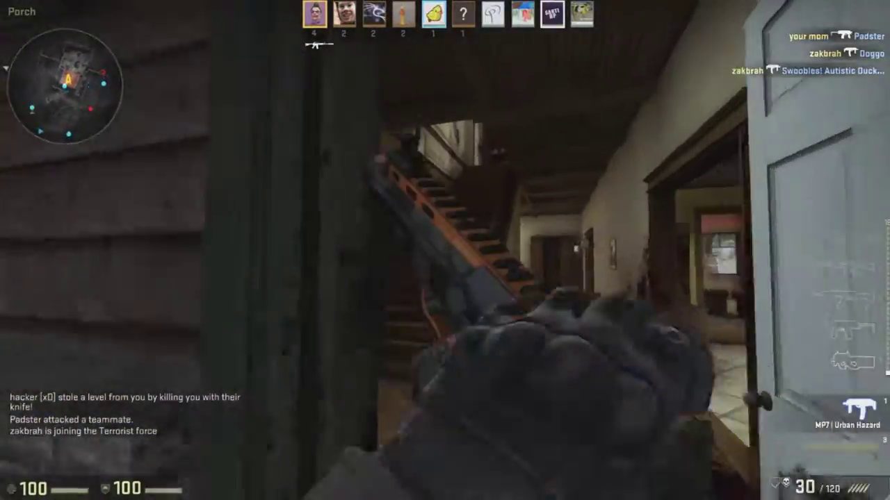
pyautogui.press('w')
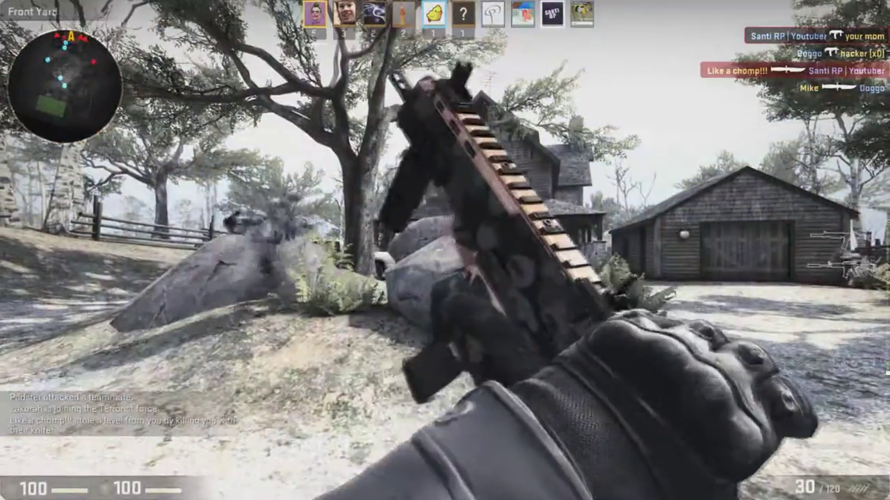
pyautogui.click(445, 250)
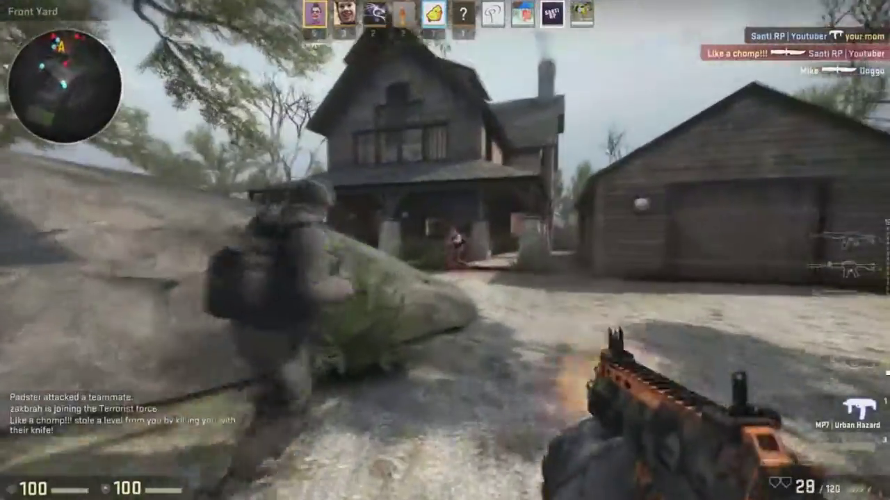
pyautogui.click(445, 250)
pyautogui.click(445, 250)
pyautogui.click(445, 250)
pyautogui.click(444, 250)
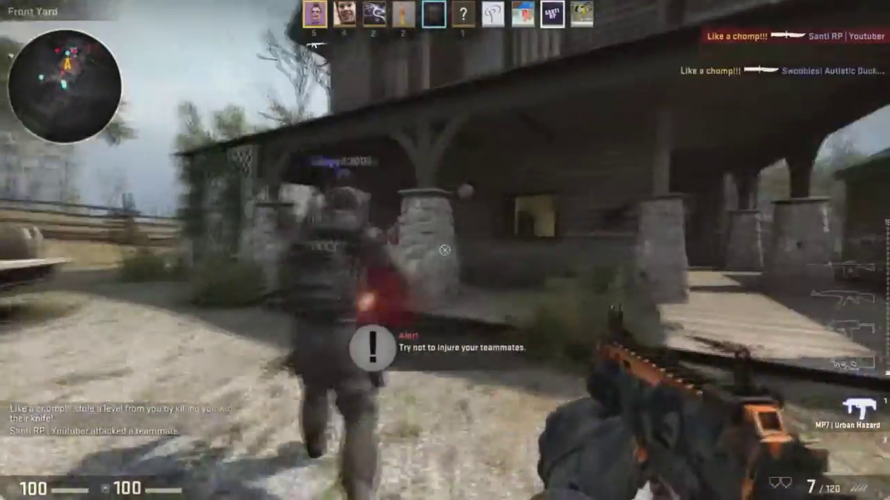
pyautogui.click(445, 251)
pyautogui.click(445, 250)
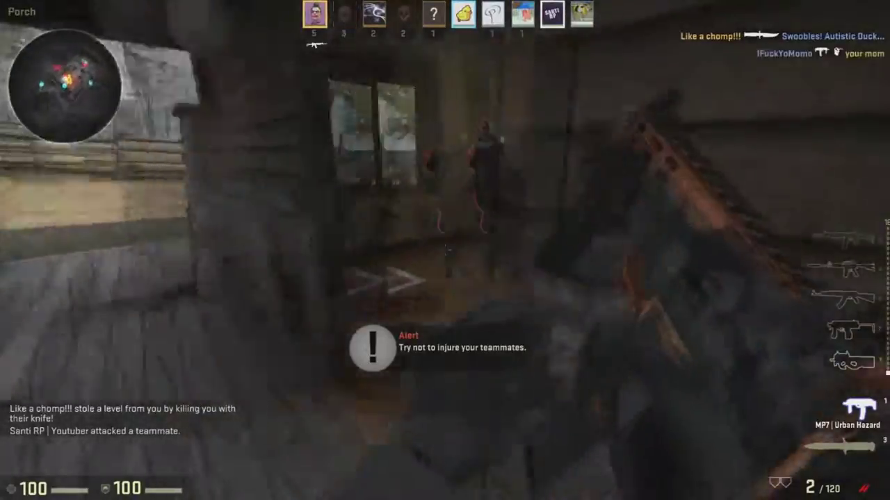
pyautogui.press('r')
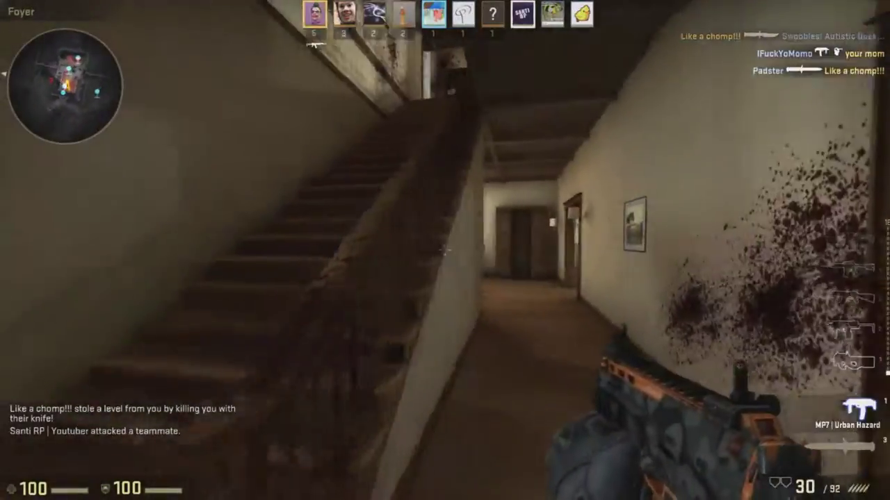
pyautogui.click(445, 251)
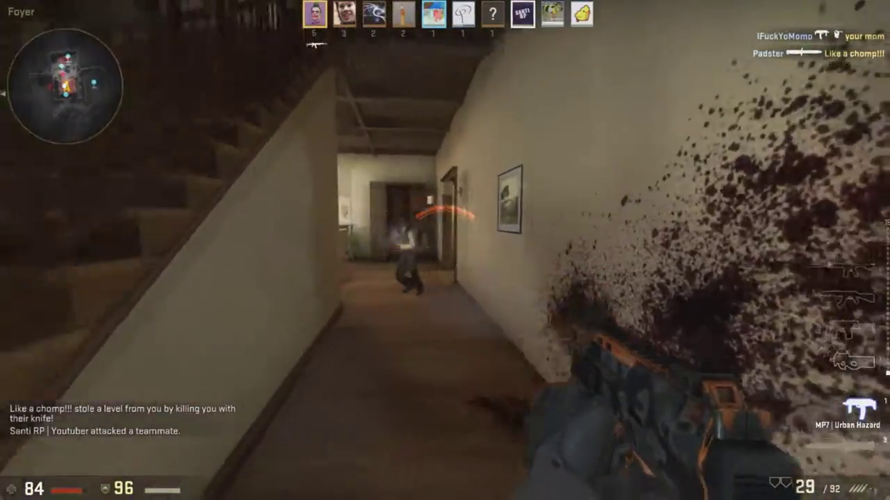
pyautogui.click(445, 250)
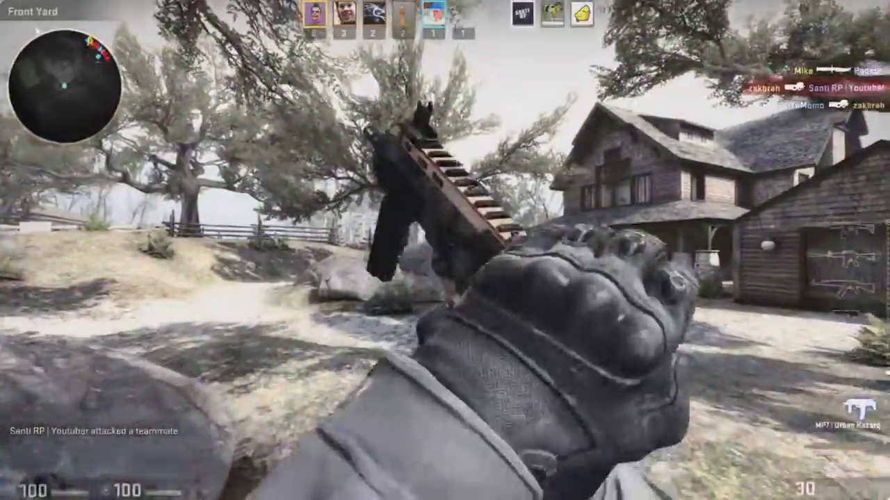
pyautogui.press('3')
pyautogui.press('w')
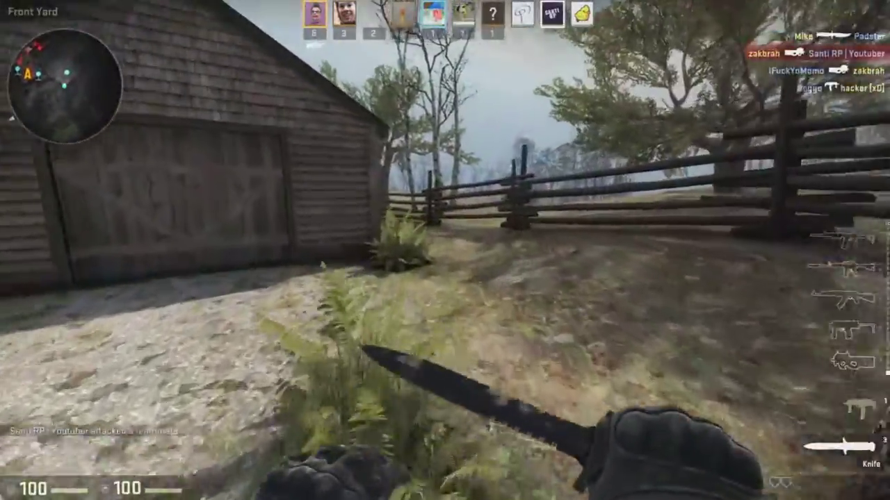
pyautogui.press('1')
pyautogui.press('3')
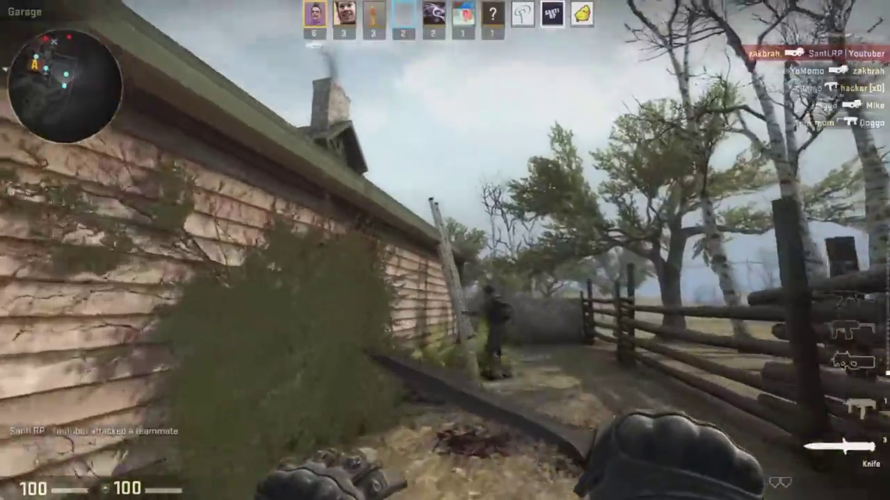
pyautogui.press('1')
pyautogui.press('w')
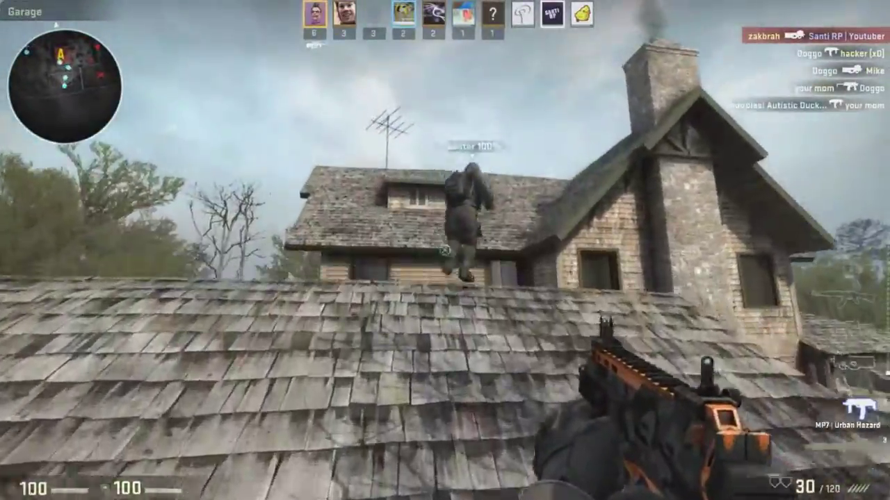
pyautogui.press('w')
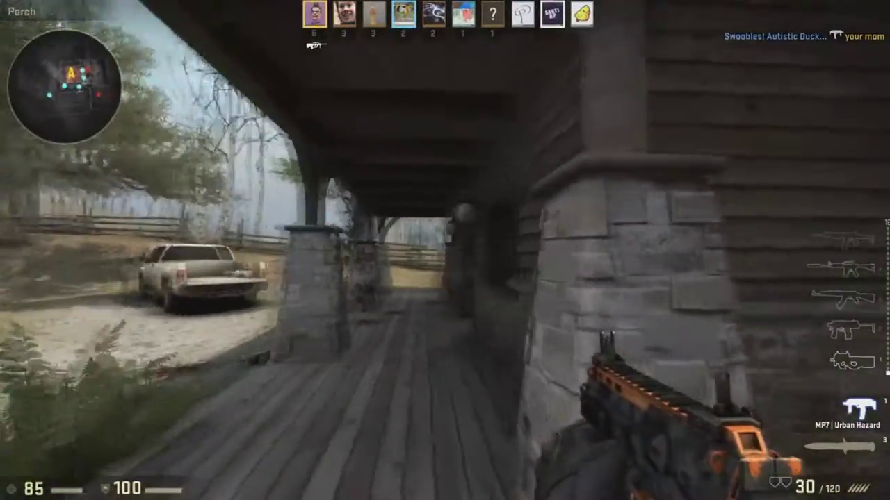
pyautogui.press('3')
pyautogui.press('w')
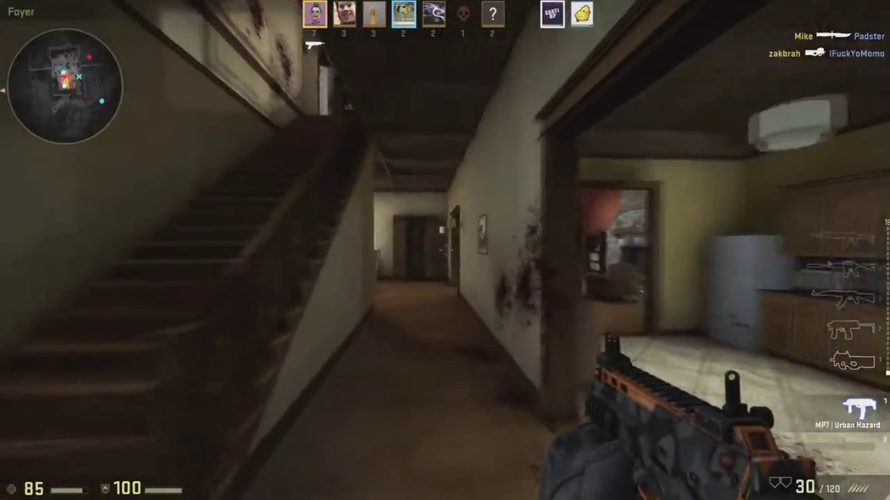
pyautogui.press('w')
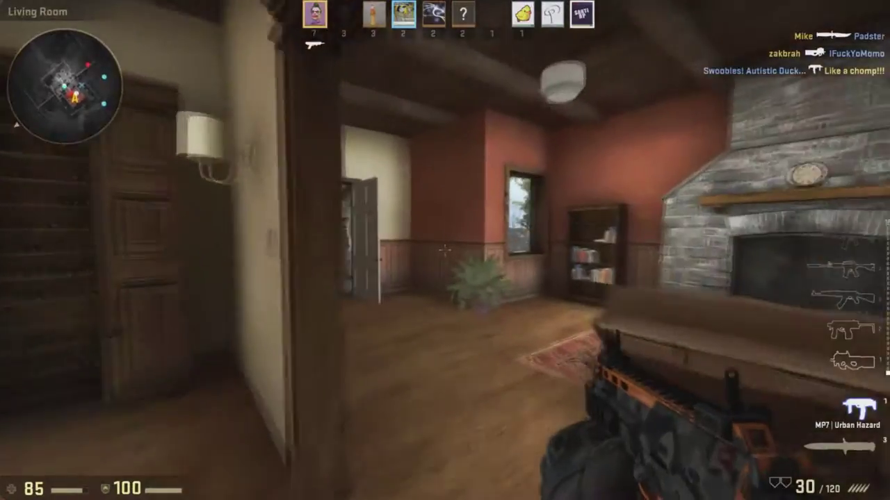
pyautogui.press('w')
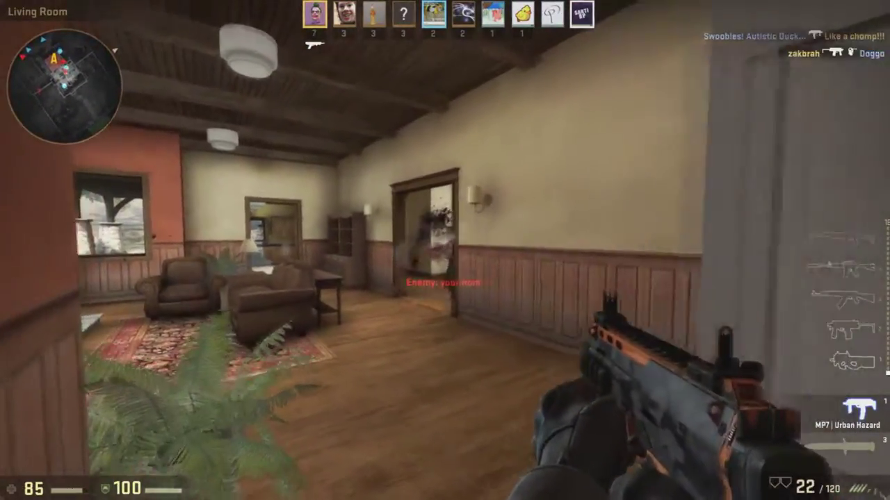
pyautogui.click(445, 250)
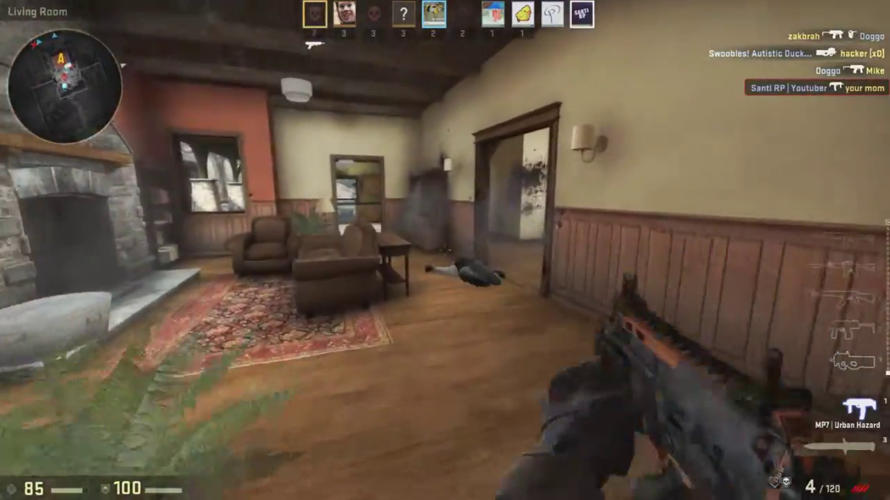
pyautogui.press('r')
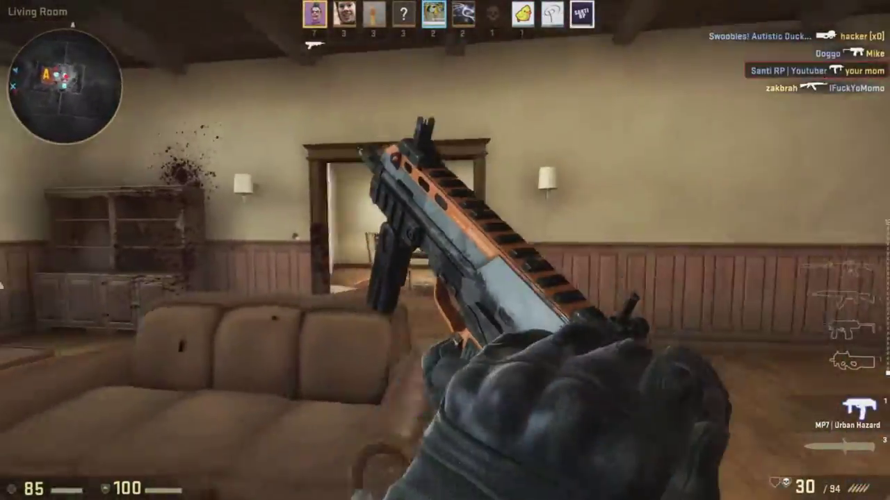
pyautogui.press('w')
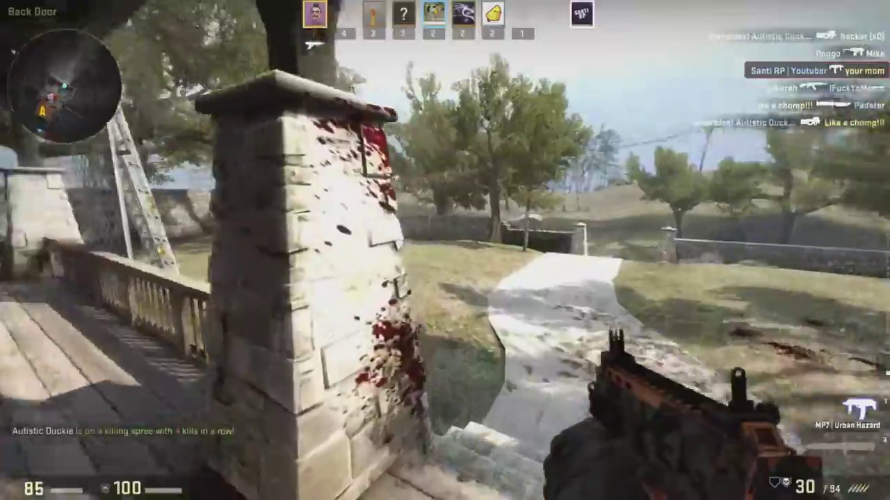
pyautogui.press('w')
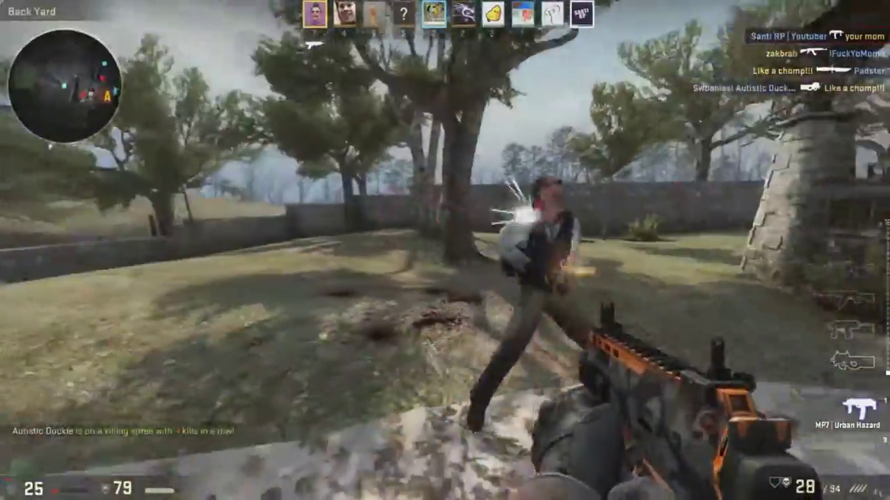
pyautogui.click(444, 250)
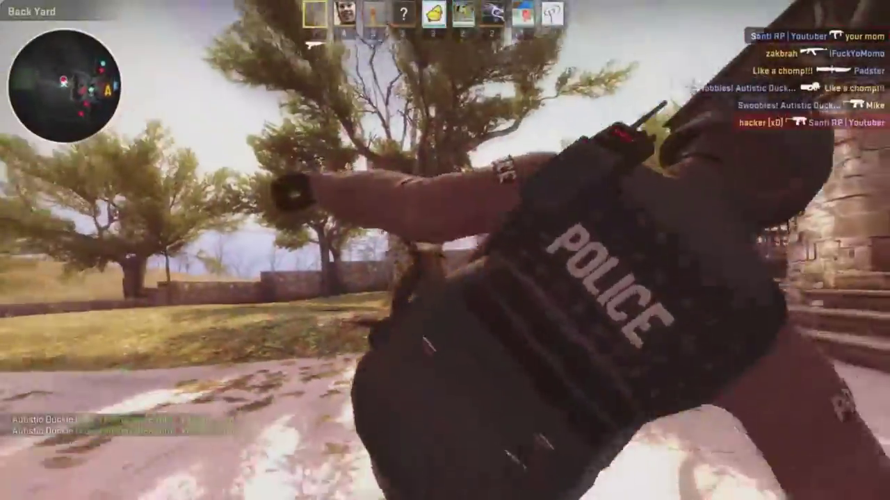
pyautogui.press('3')
pyautogui.press('w')
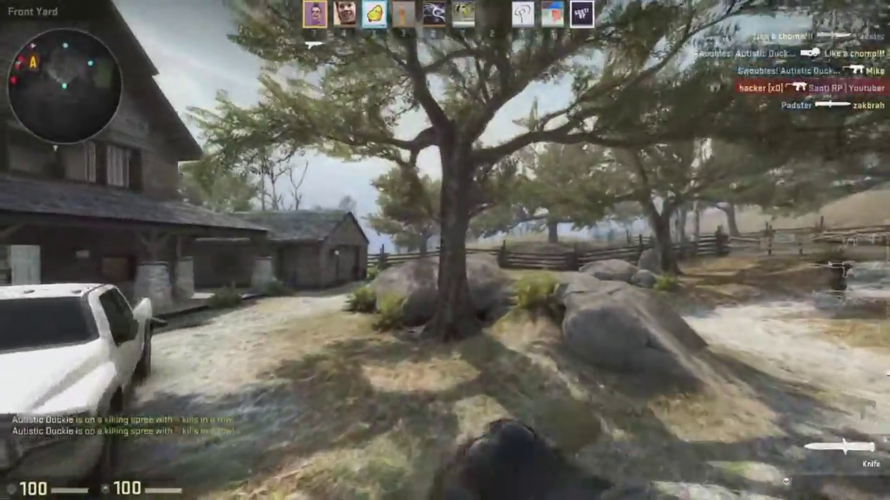
pyautogui.press('1')
pyautogui.press('w')
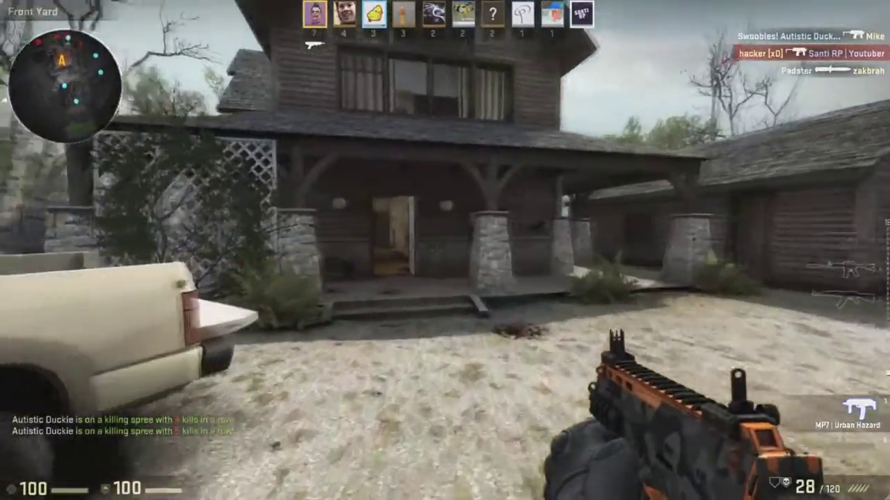
pyautogui.press('w')
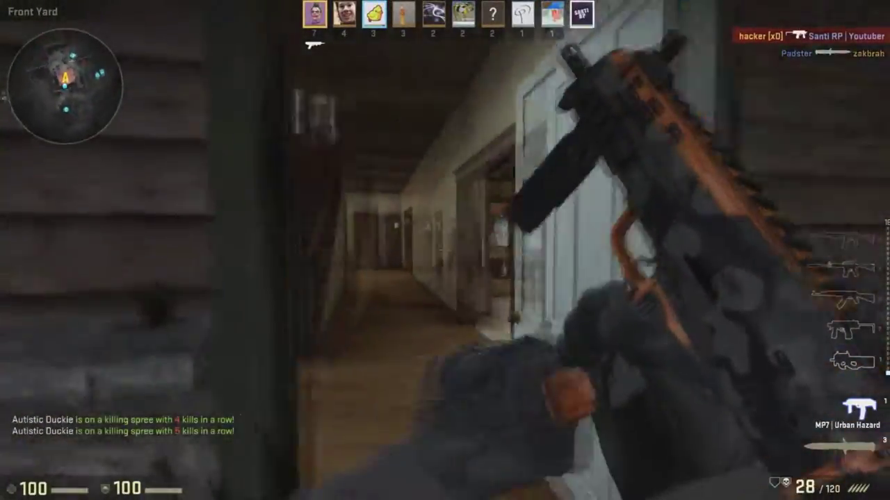
pyautogui.press('w')
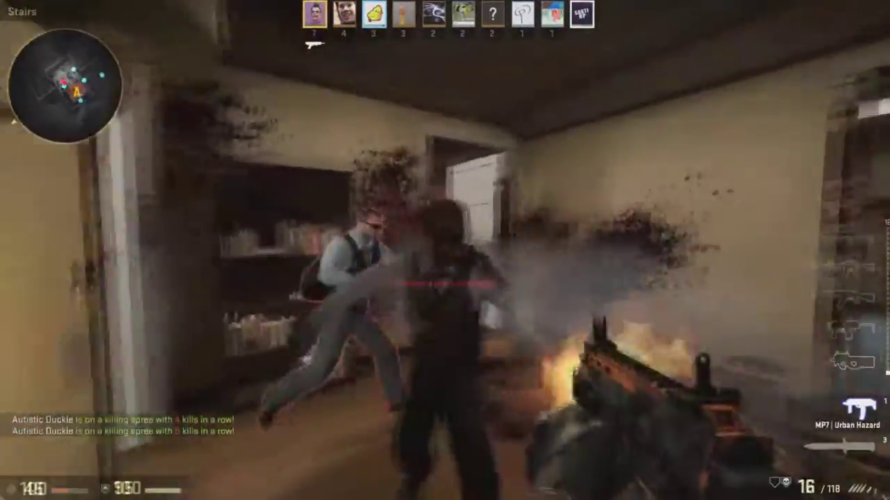
pyautogui.click(445, 250)
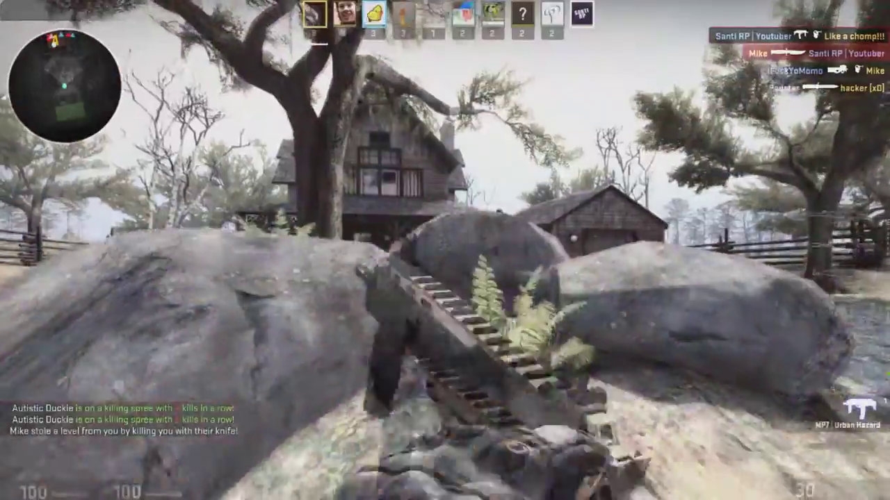
pyautogui.press('w')
pyautogui.click(445, 250)
pyautogui.press('w')
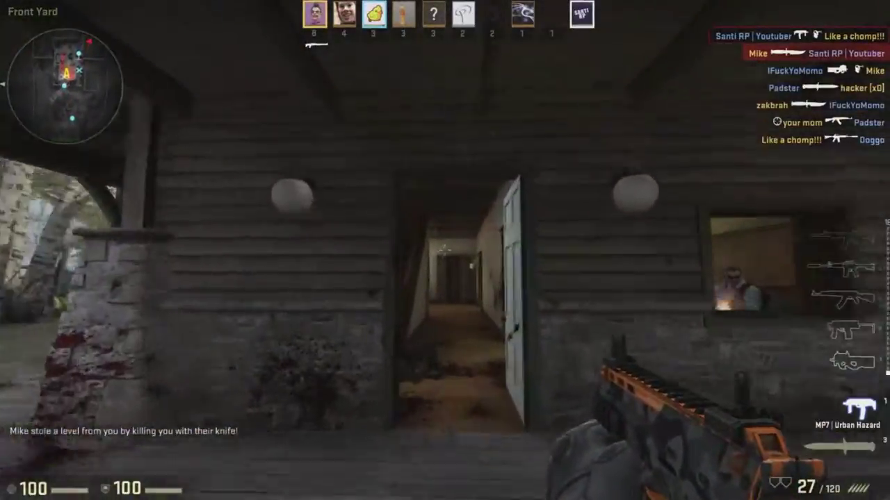
pyautogui.press('w')
pyautogui.click(445, 251)
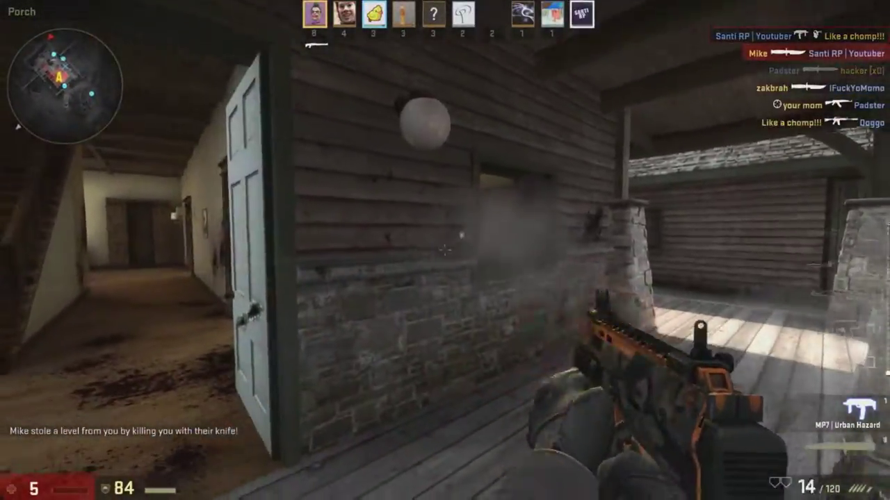
pyautogui.click(445, 250)
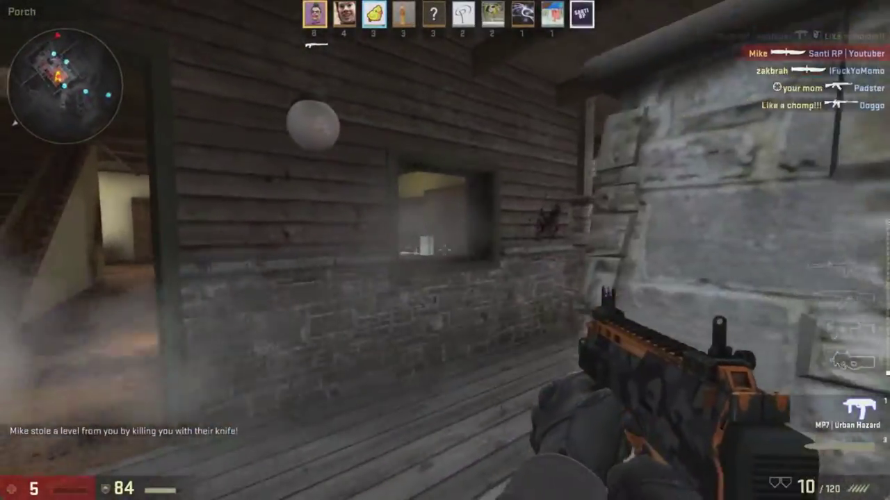
pyautogui.click(445, 250)
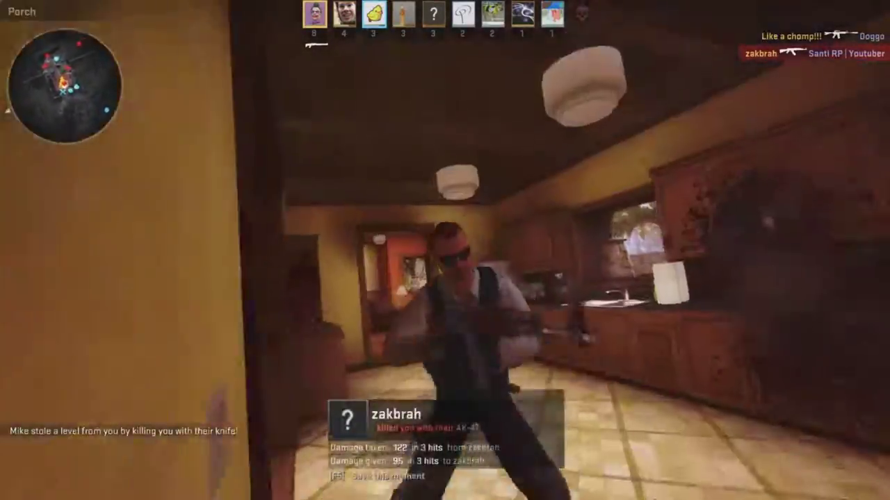
pyautogui.press('w')
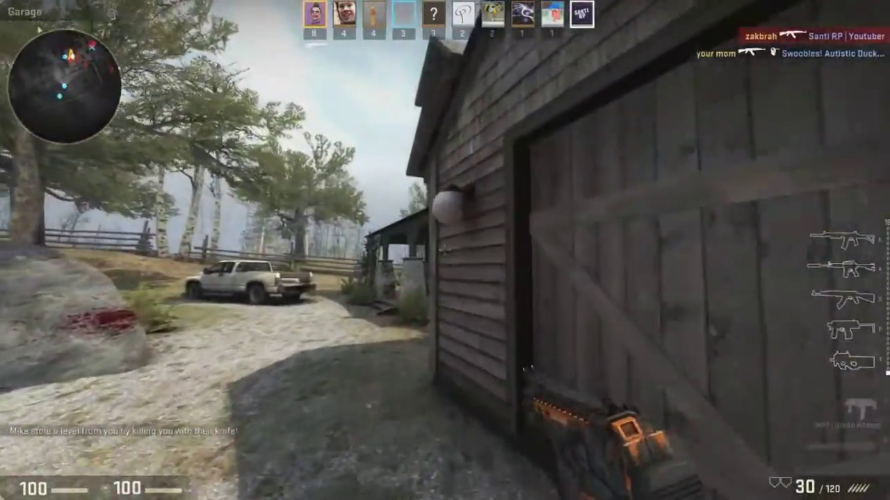
pyautogui.press('w')
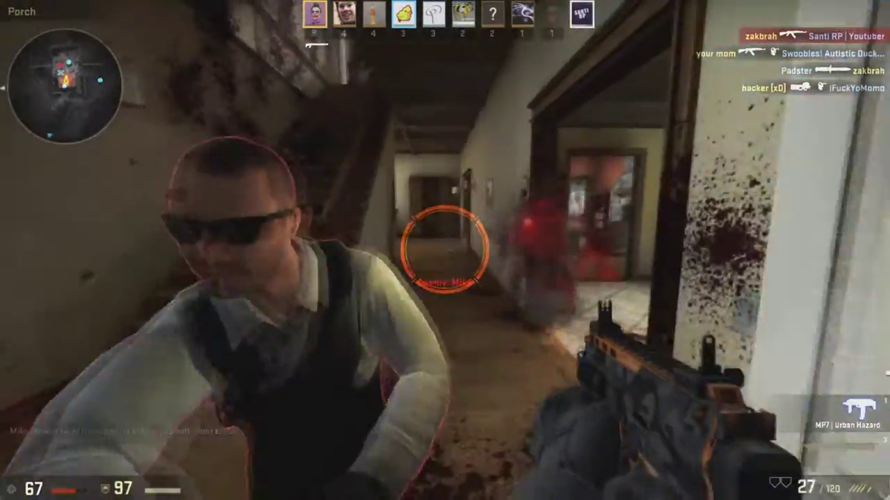
pyautogui.click(445, 251)
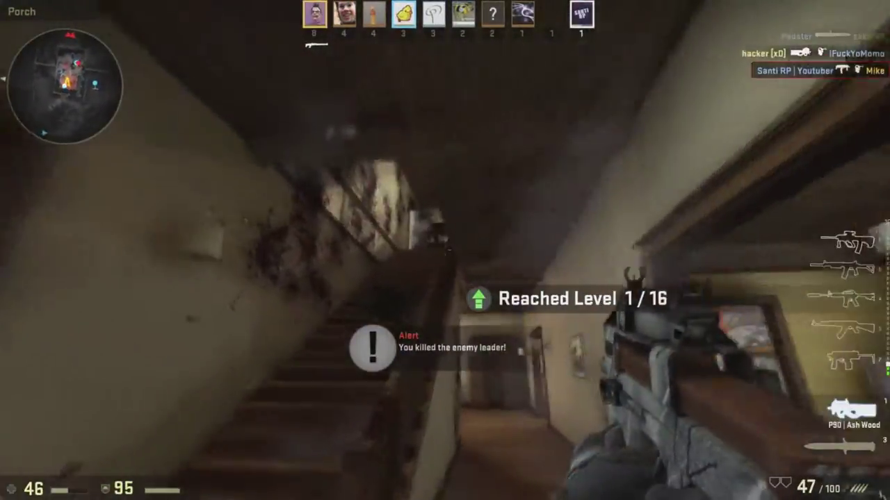
pyautogui.press('w')
pyautogui.press('w')
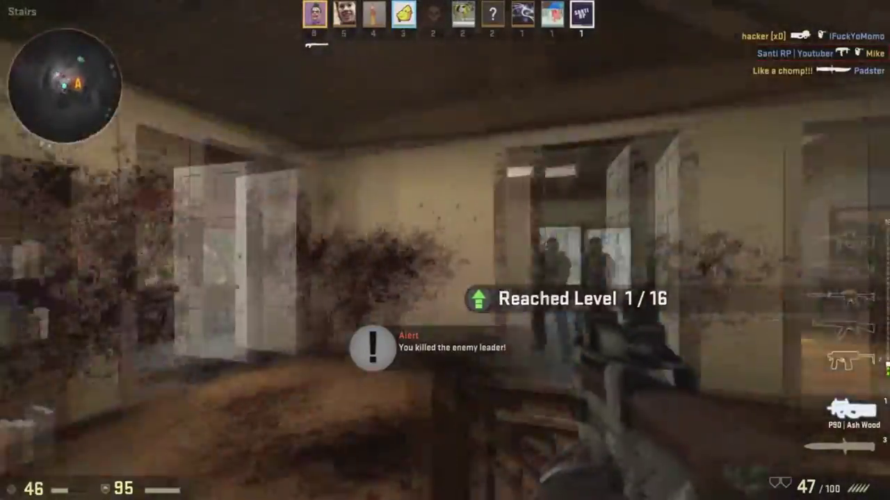
pyautogui.click(445, 250)
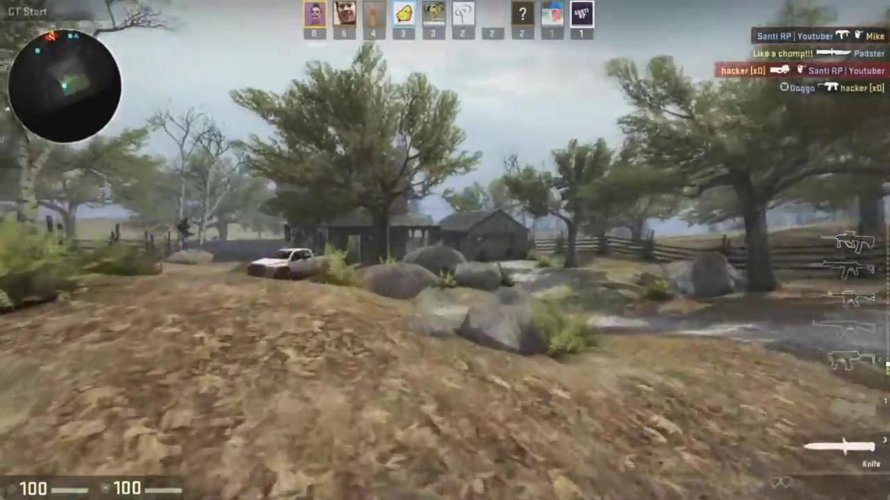
pyautogui.press('w')
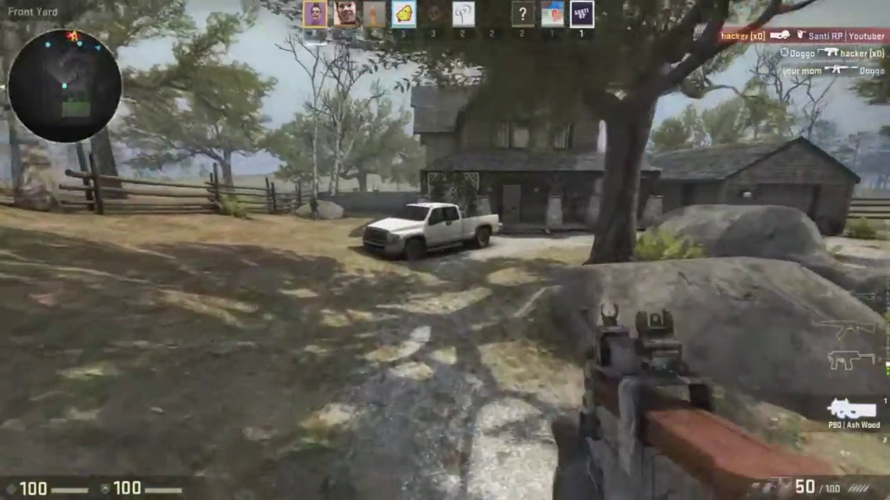
pyautogui.press('w')
pyautogui.press('f')
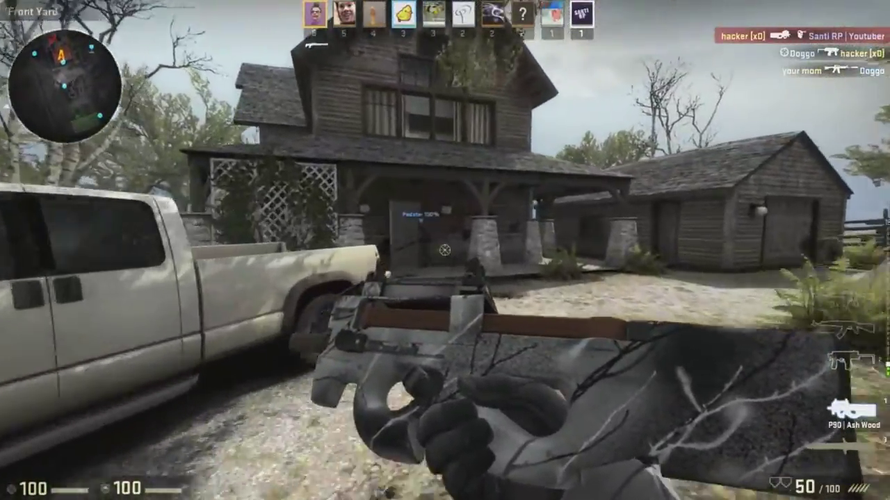
pyautogui.press('w')
pyautogui.click(445, 250)
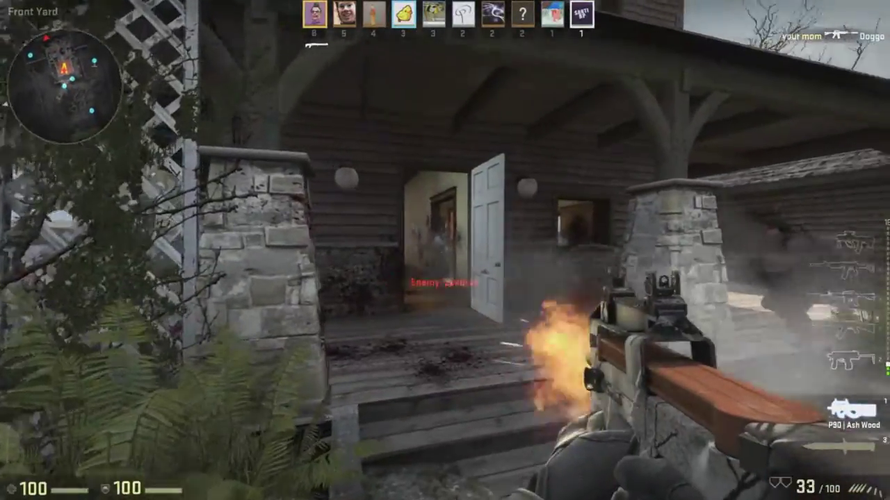
pyautogui.press('w')
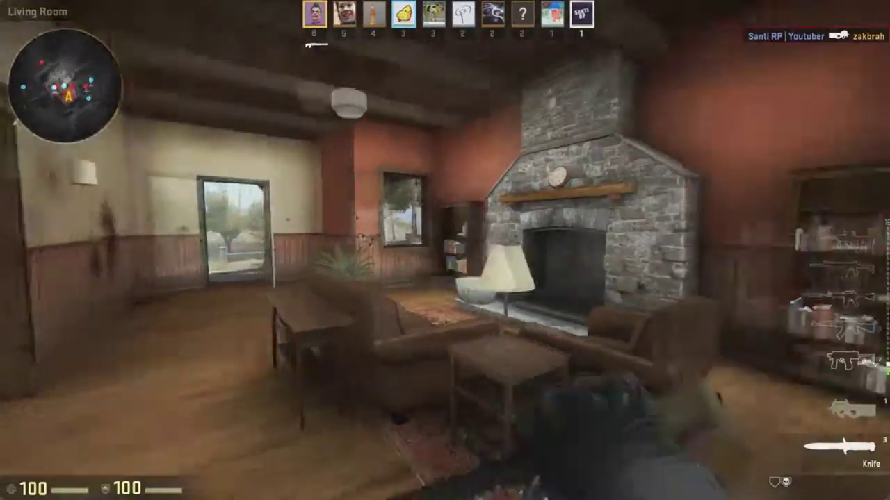
pyautogui.press('w')
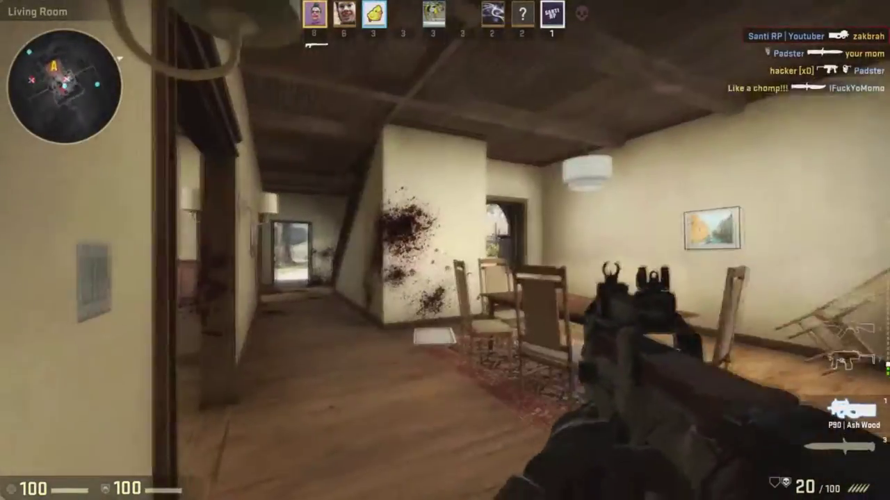
pyautogui.press('w')
pyautogui.click(444, 250)
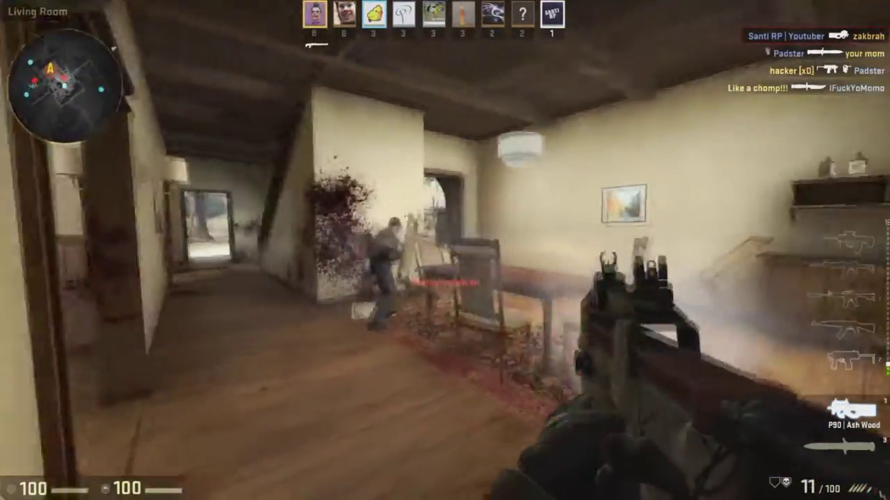
pyautogui.press('w')
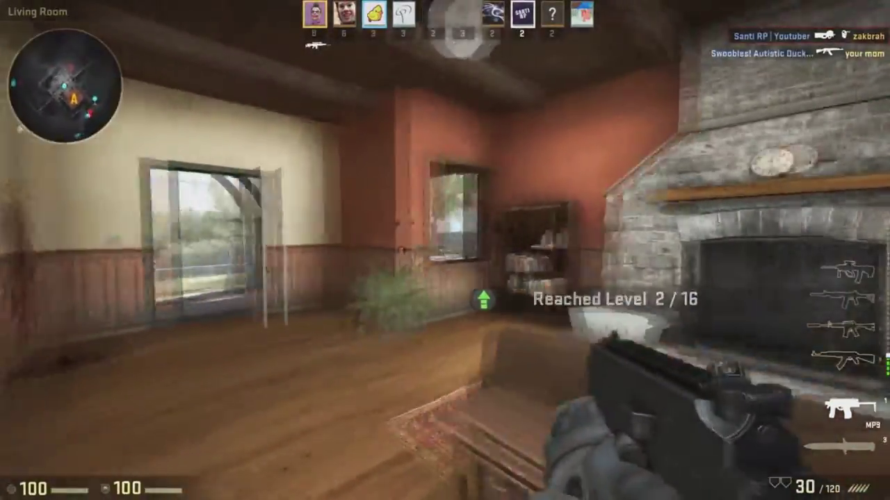
pyautogui.press('w')
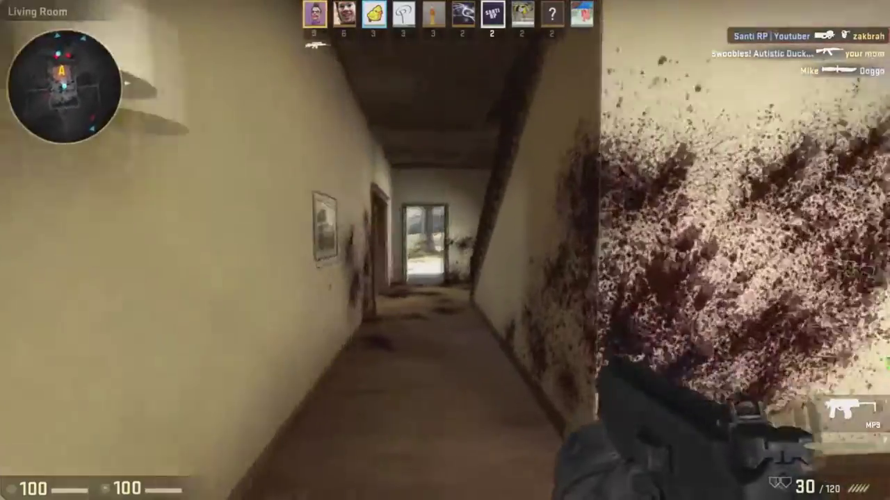
pyautogui.press('w')
pyautogui.press('w')
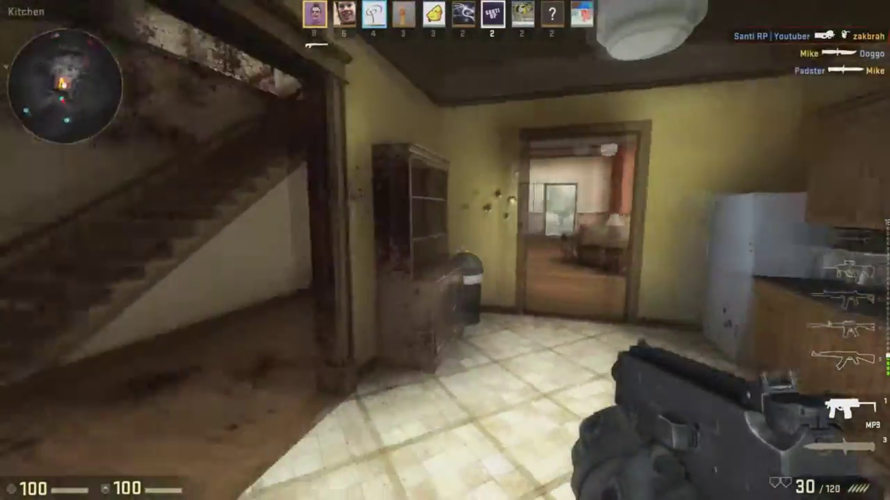
pyautogui.press('w')
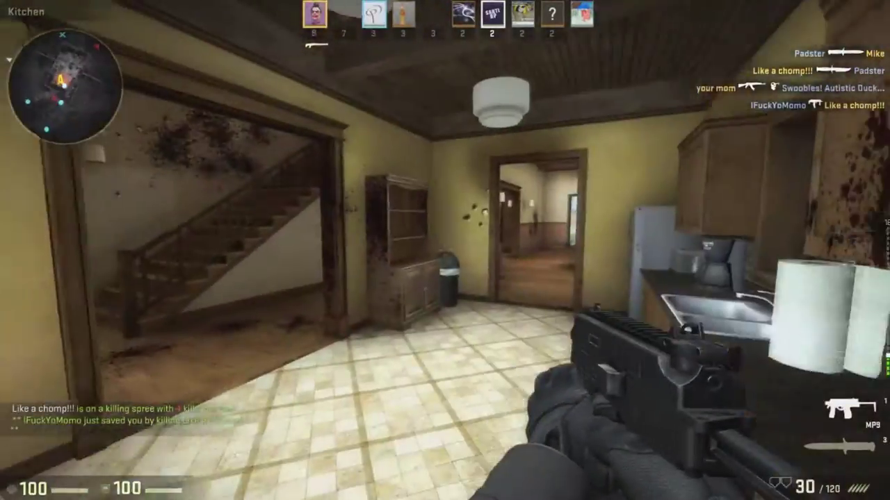
pyautogui.press('w')
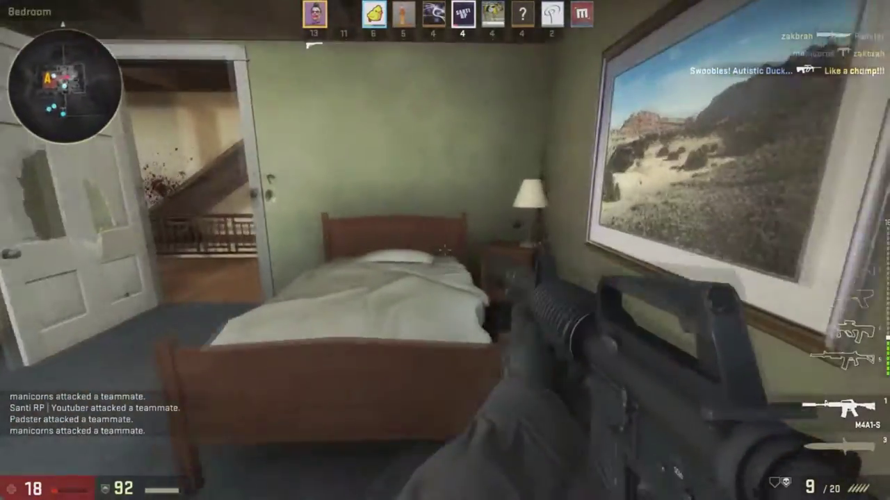
pyautogui.press('r')
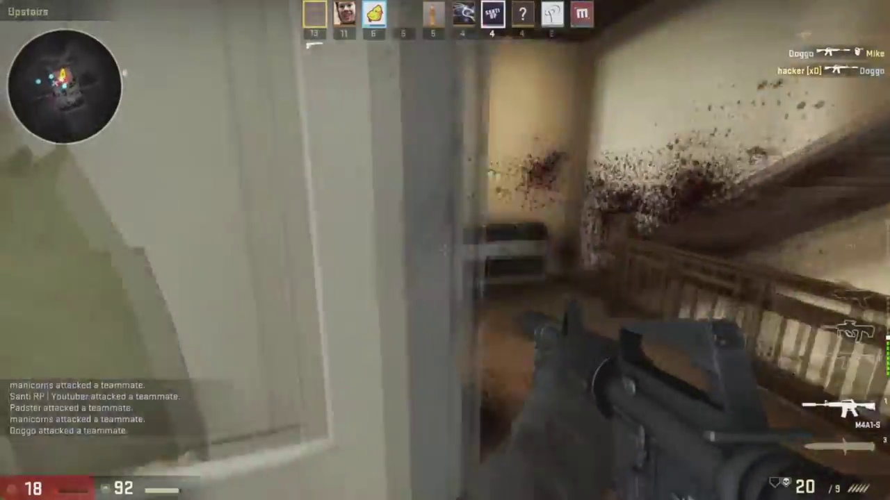
pyautogui.click(445, 250)
pyautogui.click(445, 250)
pyautogui.click(445, 250)
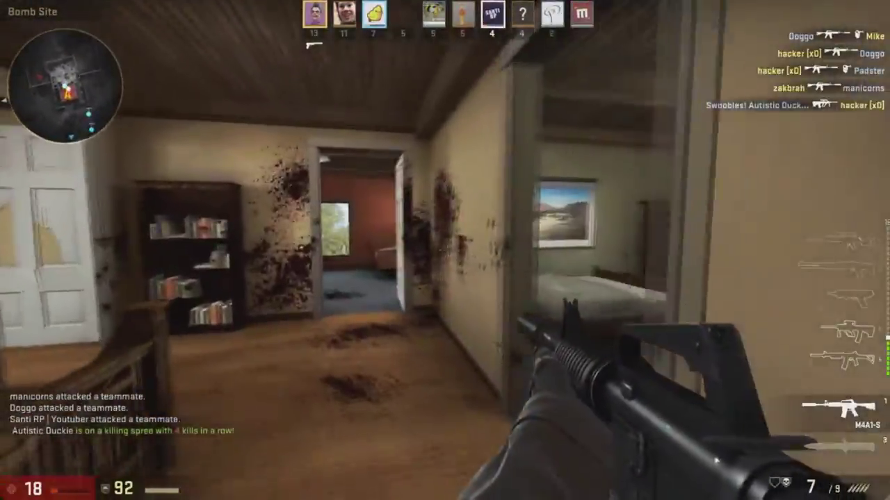
pyautogui.rightClick(445, 251)
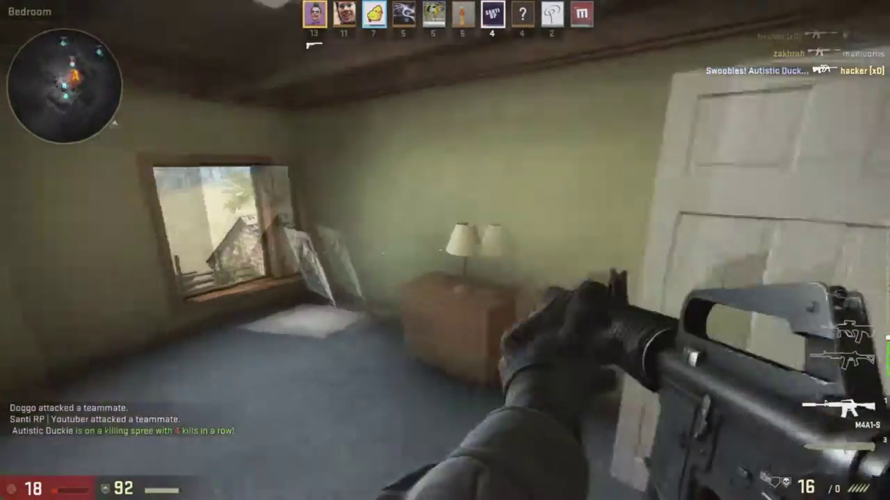
pyautogui.click(444, 250)
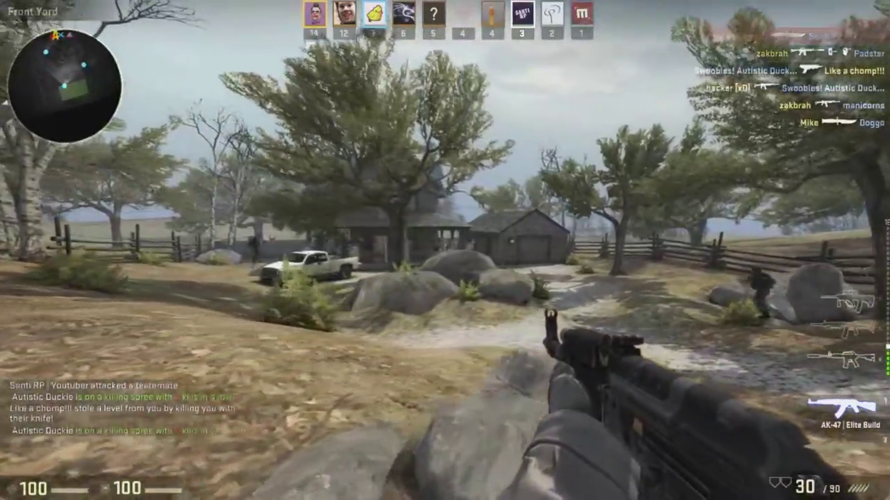
pyautogui.press('3')
pyautogui.press('1')
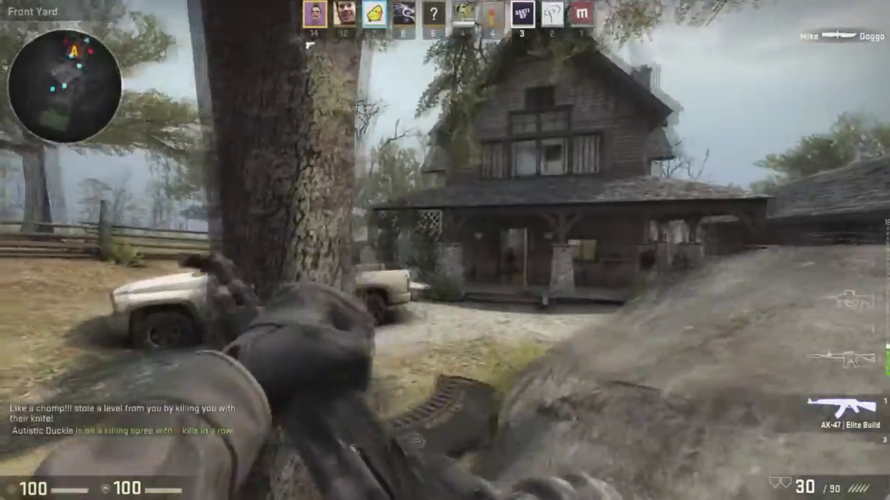
pyautogui.press('w')
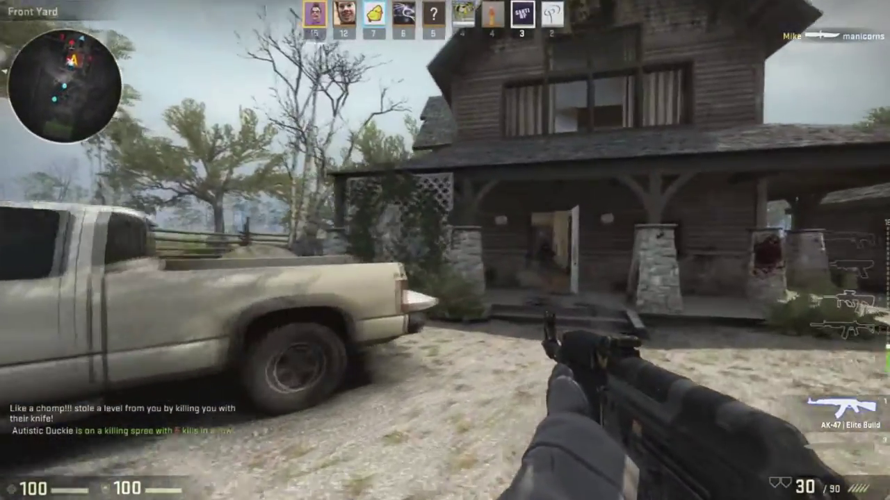
pyautogui.press('w')
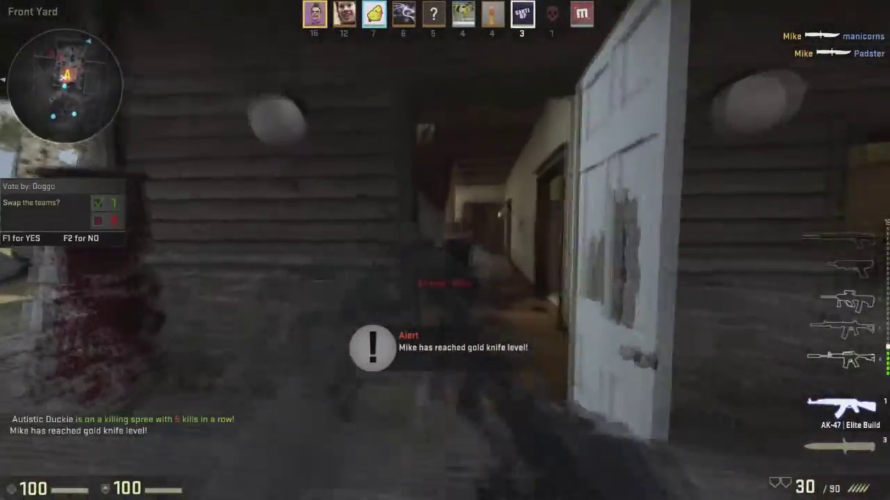
pyautogui.click(445, 250)
pyautogui.click(445, 250)
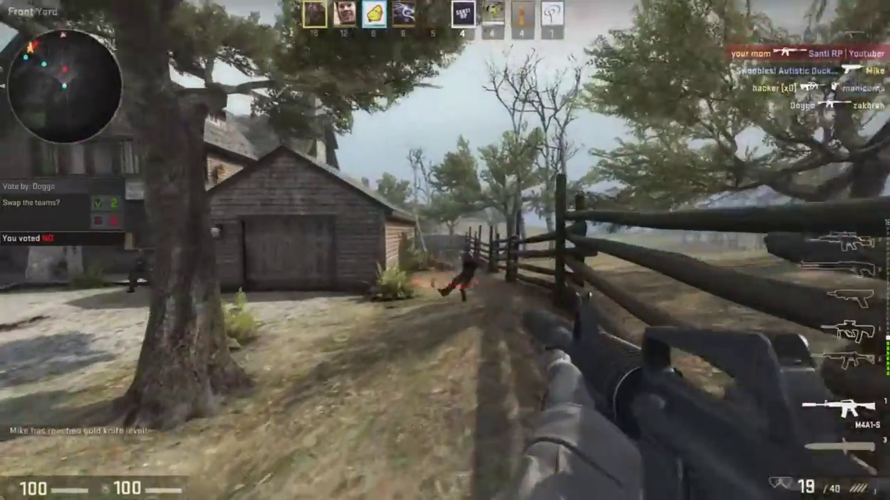
pyautogui.click(444, 250)
pyautogui.press('f')
pyautogui.press('w')
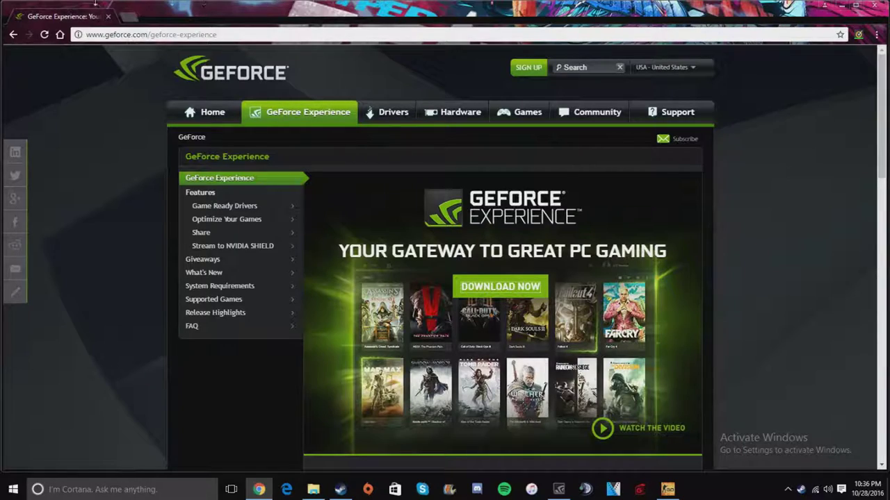
# Maximize the browser, search the web for "microsoft movie maker" in a new tab, and open Microsoft Support's Movie Maker Download page
pyautogui.doubleClick(159, 4)
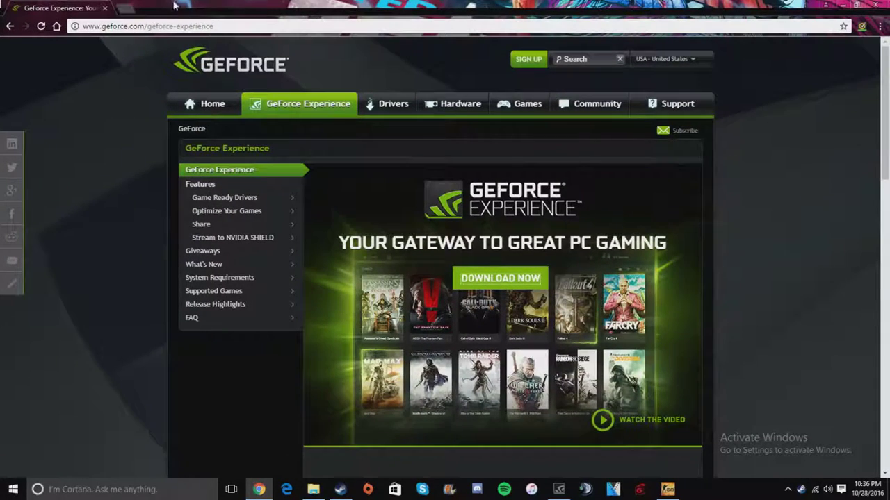
pyautogui.click(123, 9)
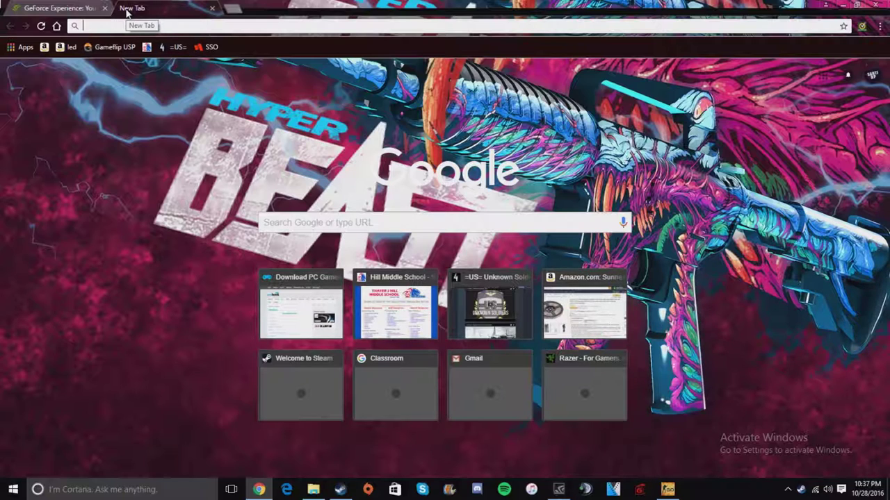
pyautogui.write('micro')
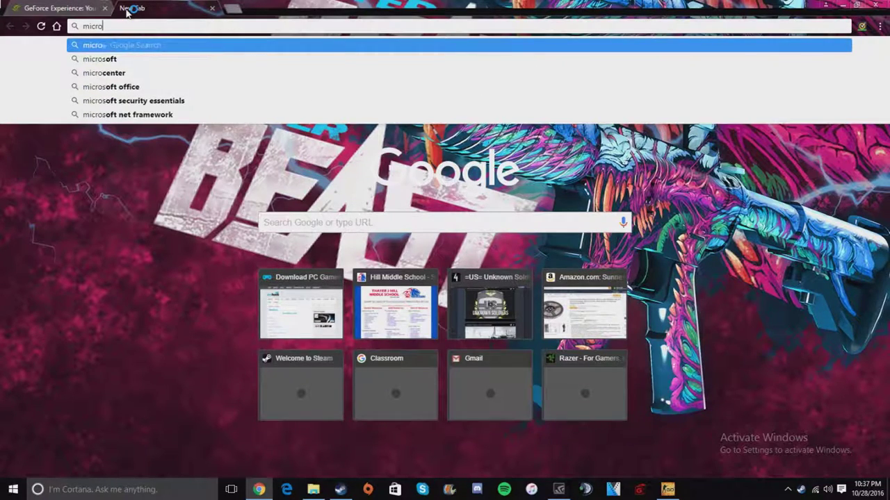
pyautogui.write('soft movie mak')
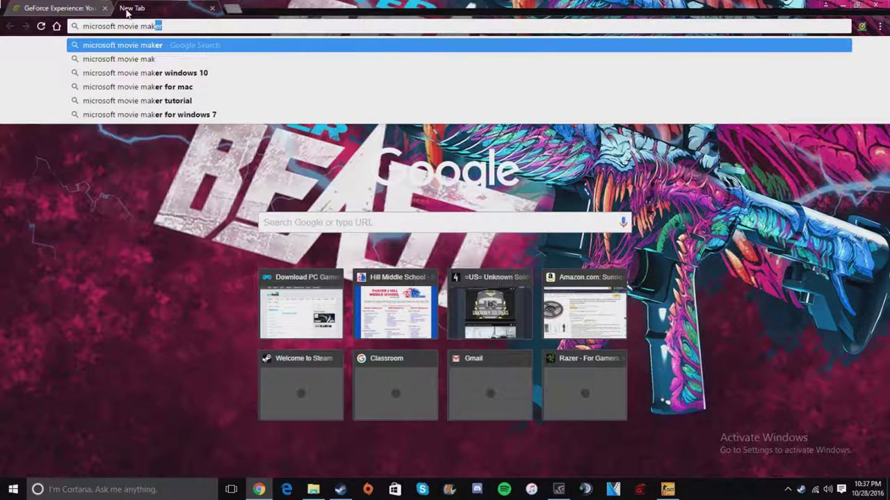
pyautogui.press('Return')
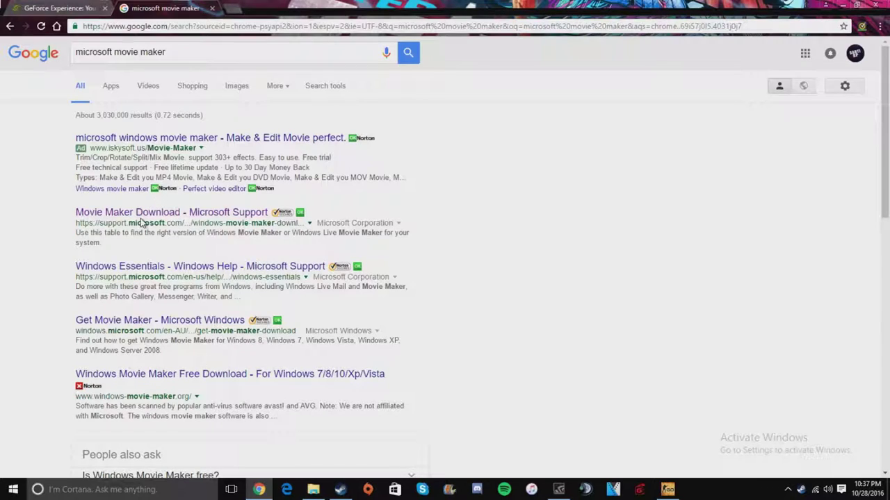
pyautogui.click(113, 214)
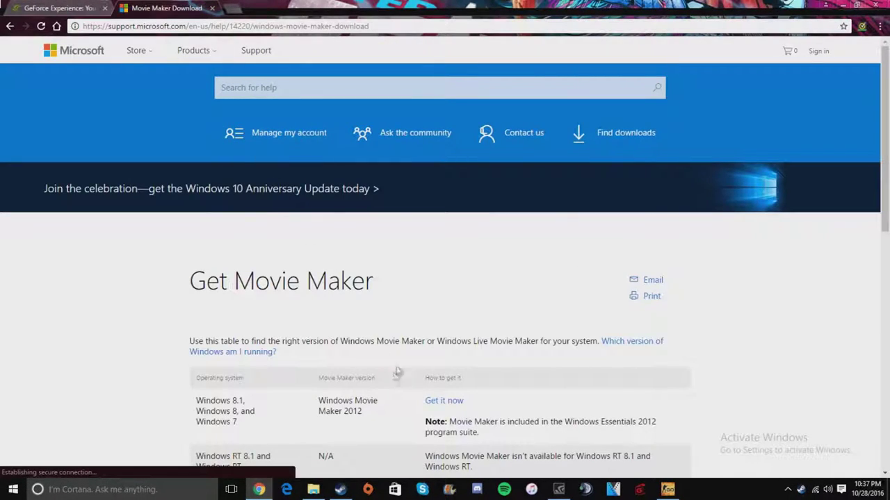
# Examine the Get Movie Maker table by highlighting its operating system entries and the Windows Movie Maker 2012 version
pyautogui.scroll(-3, 400, 353)
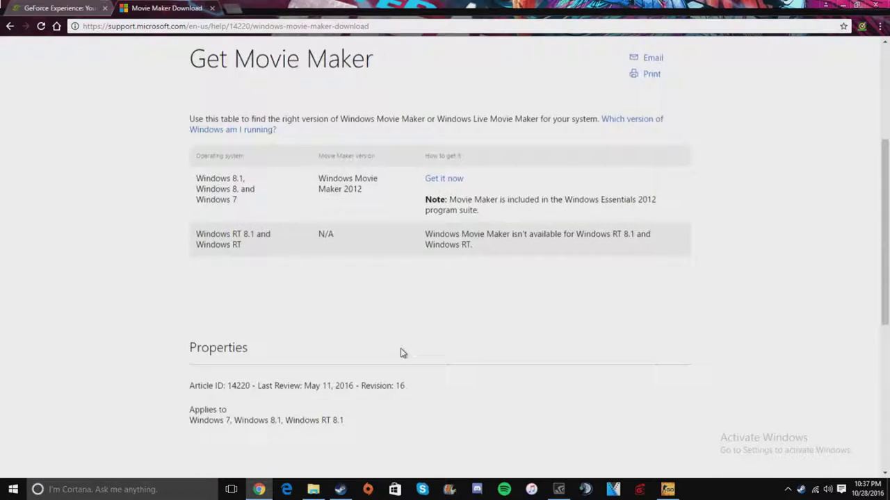
pyautogui.moveTo(248, 178); pyautogui.dragTo(196, 180)
pyautogui.click(255, 184)
pyautogui.moveTo(285, 235); pyautogui.dragTo(134, 238)
pyautogui.click(284, 236)
pyautogui.moveTo(350, 178); pyautogui.dragTo(123, 193)
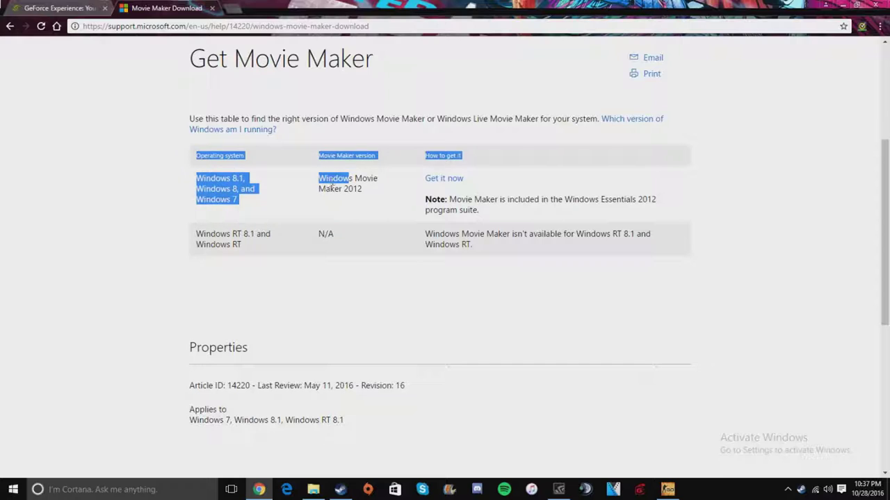
pyautogui.click(332, 187)
pyautogui.moveTo(317, 176); pyautogui.dragTo(375, 193)
pyautogui.moveTo(319, 178); pyautogui.dragTo(388, 194)
pyautogui.click(368, 157)
pyautogui.moveTo(320, 178); pyautogui.dragTo(376, 189)
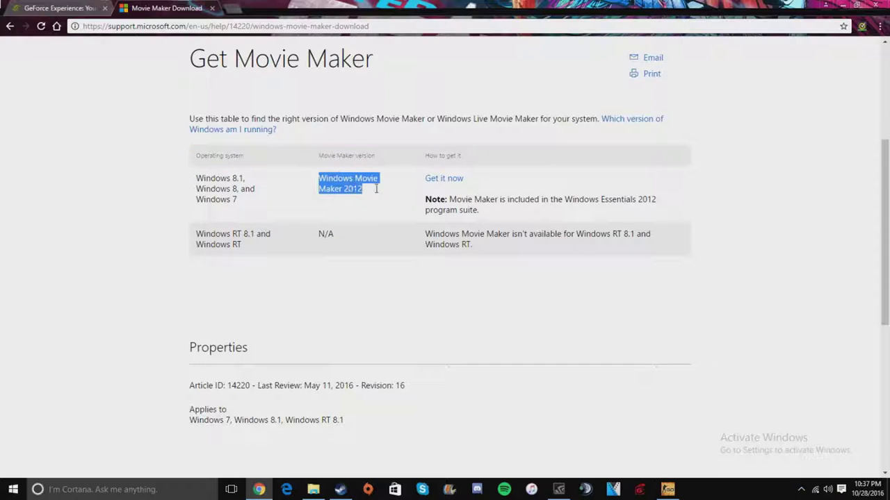
# Download and start the Windows Essentials 2012 installer from the Windows Movie Maker 2012 entry, and cancel its setup
pyautogui.click(434, 180)
pyautogui.click(56, 467)
pyautogui.click(494, 267)
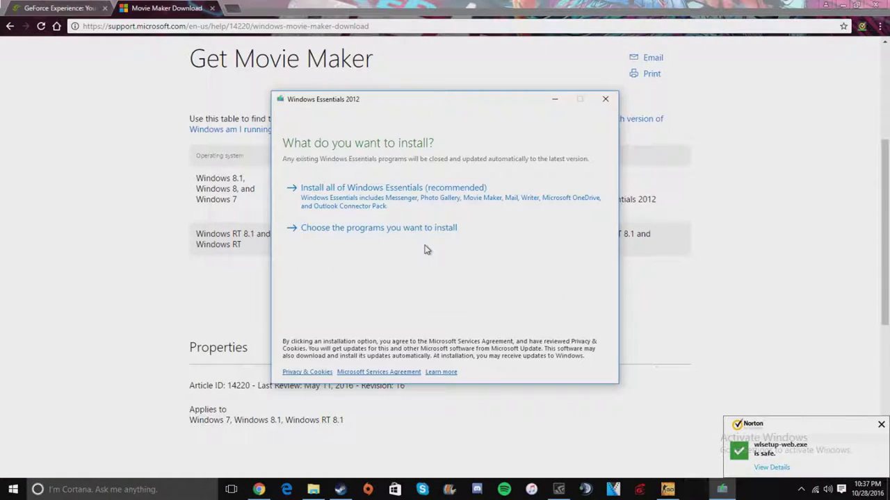
pyautogui.click(605, 100)
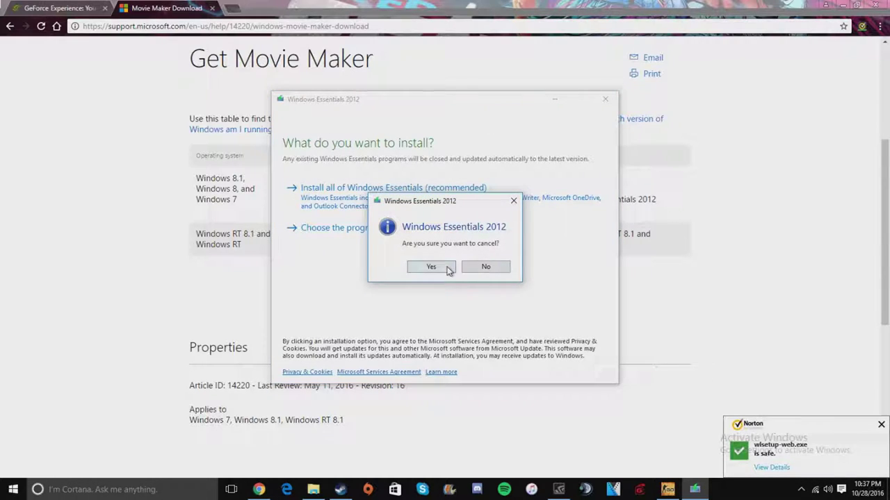
pyautogui.click(431, 266)
# Look over the rest of the Get Movie Maker page and switch to Movie Maker
pyautogui.scroll(-3, 448, 271)
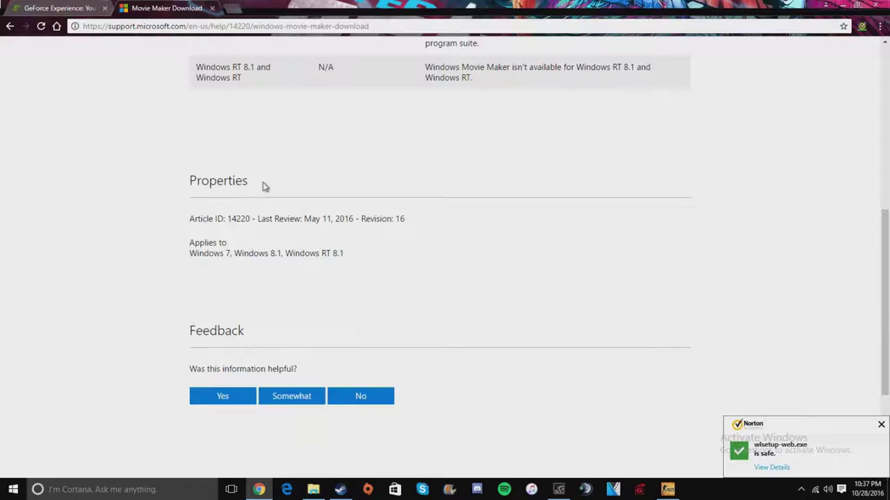
pyautogui.scroll(5, 263, 184)
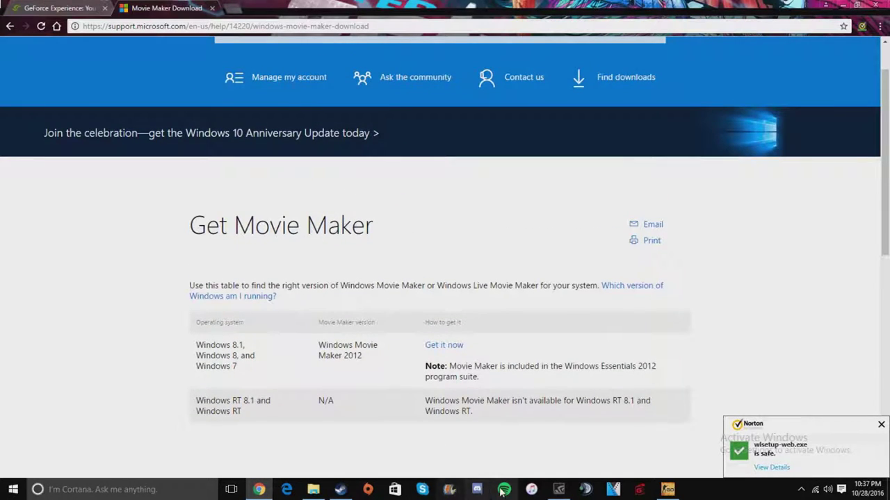
pyautogui.click(449, 489)
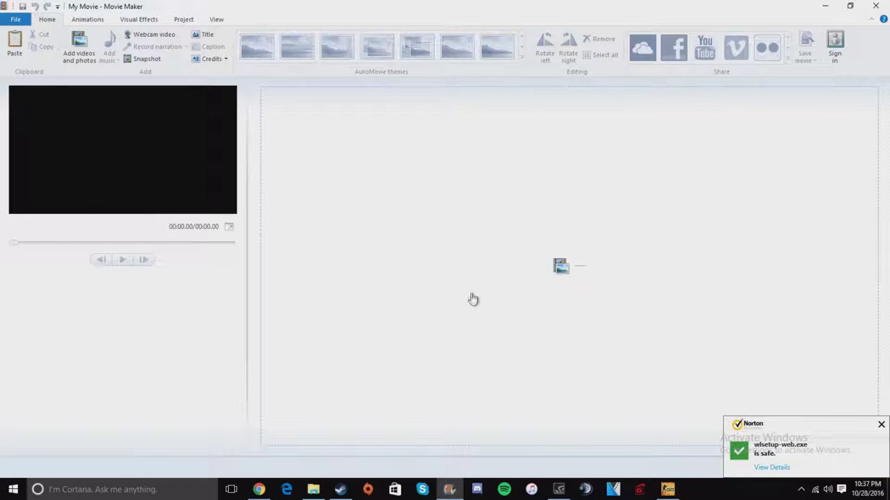
pyautogui.hotkey('ctrl', 'o')
pyautogui.scroll(-1, 319, 124)
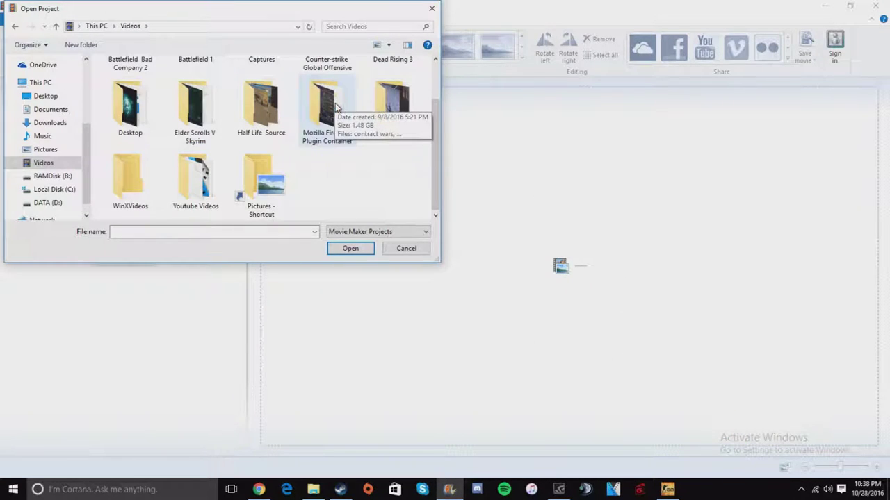
pyautogui.scroll(1, 246, 151)
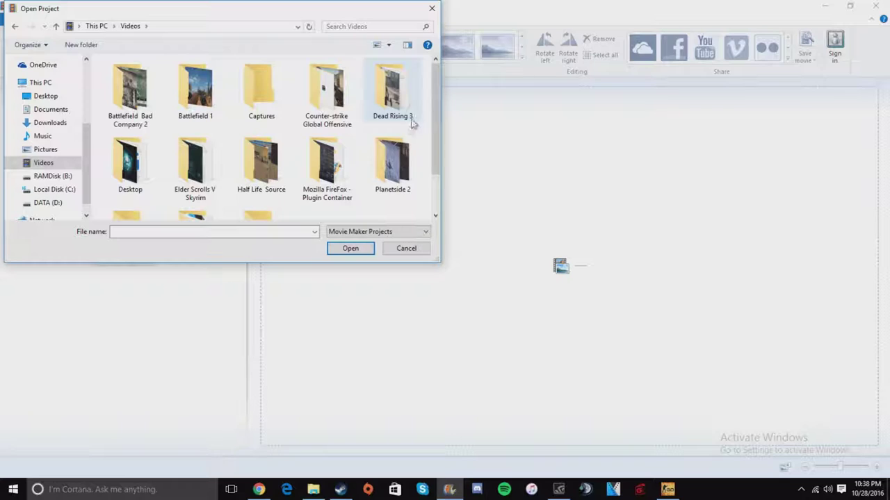
pyautogui.scroll(-1, 243, 158)
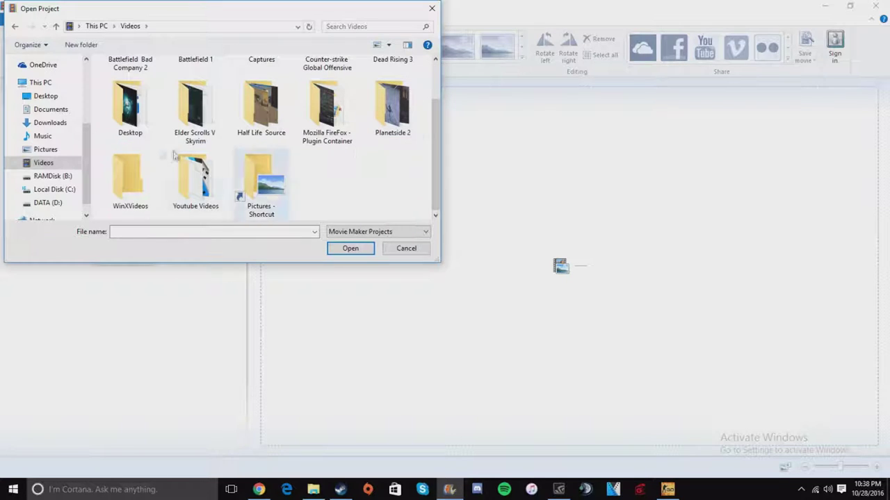
pyautogui.scroll(1, 351, 154)
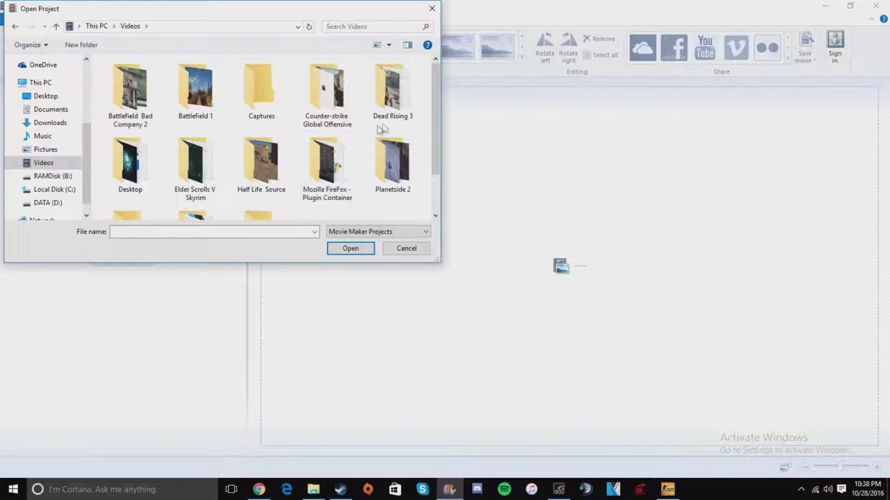
pyautogui.doubleClick(382, 91)
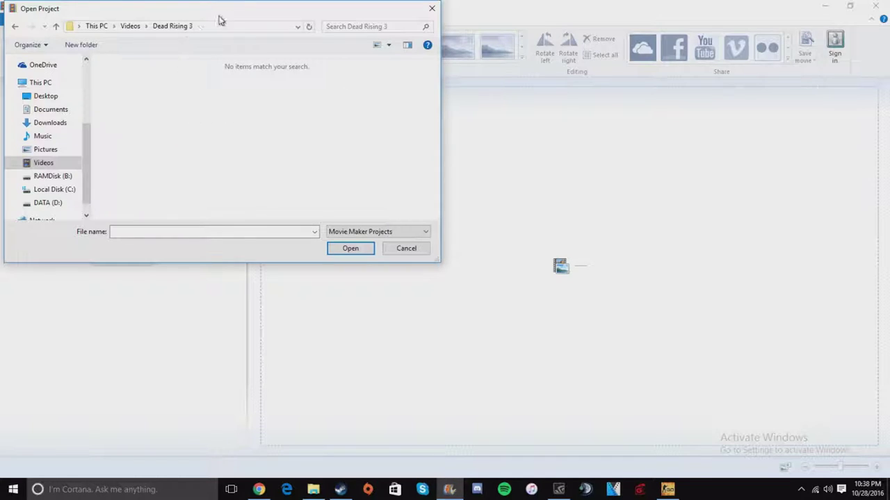
pyautogui.click(127, 29)
pyautogui.doubleClick(130, 93)
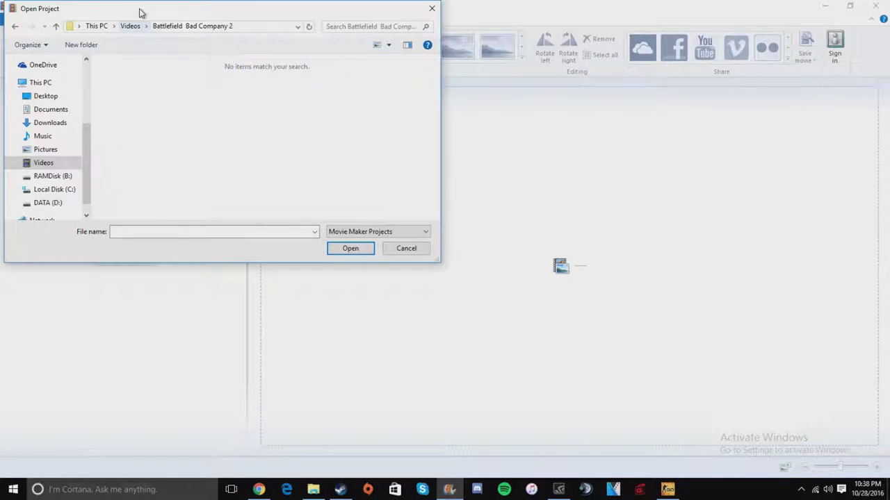
pyautogui.click(141, 29)
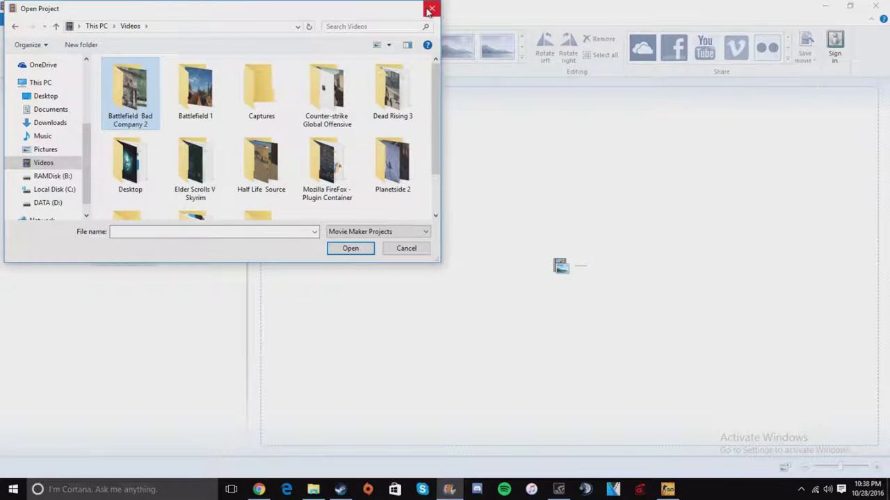
pyautogui.click(430, 9)
pyautogui.click(12, 19)
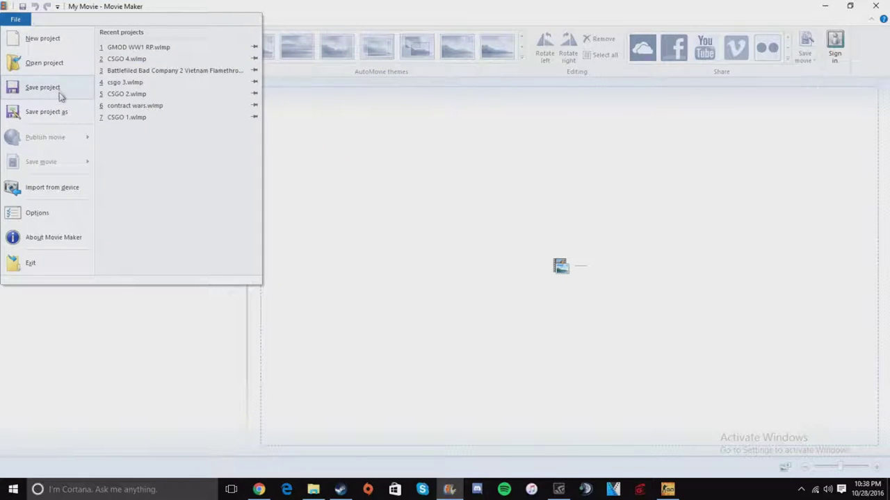
pyautogui.press('Escape')
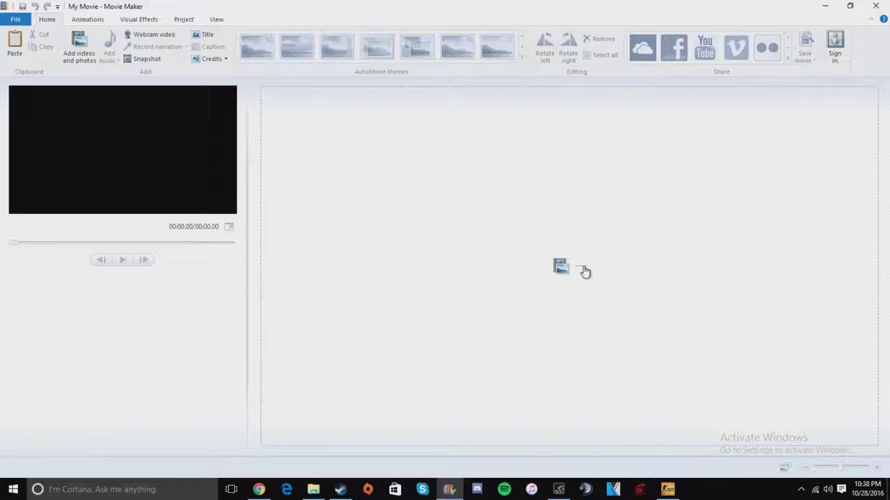
# Add the first video from the Dead Rising 3 folder in Videos to the movie and play its preview
pyautogui.click(560, 266)
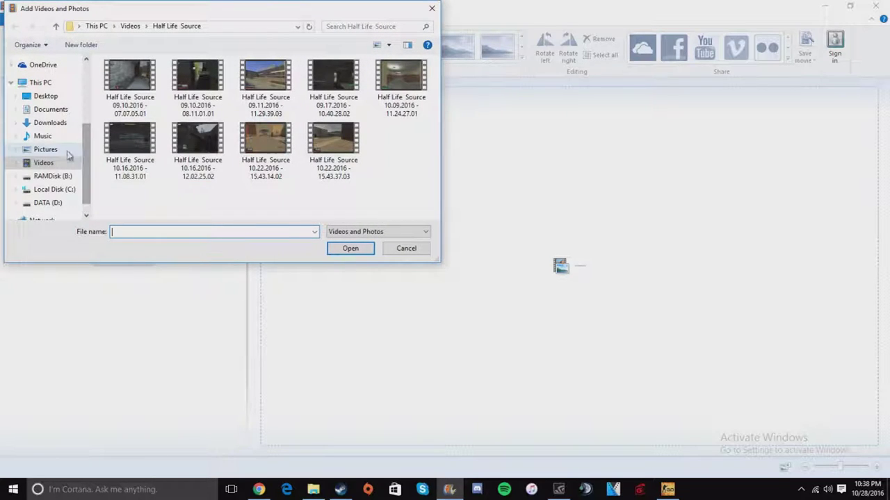
pyautogui.click(135, 27)
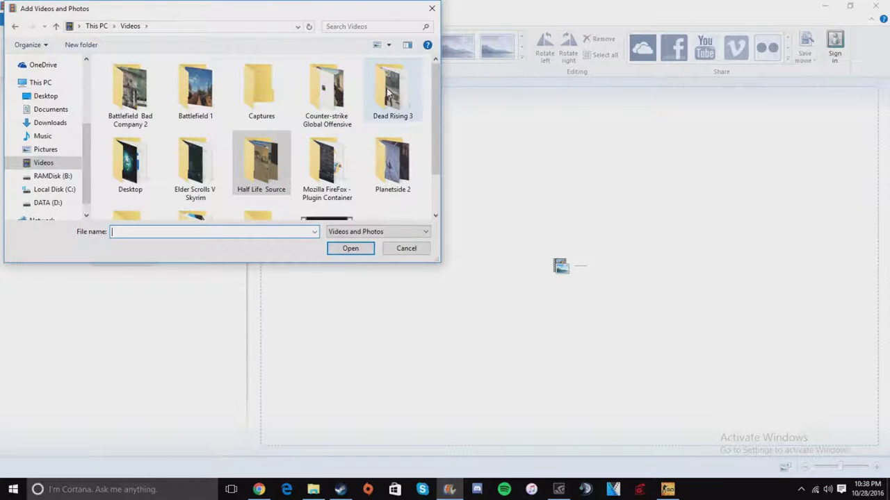
pyautogui.doubleClick(389, 90)
pyautogui.doubleClick(130, 80)
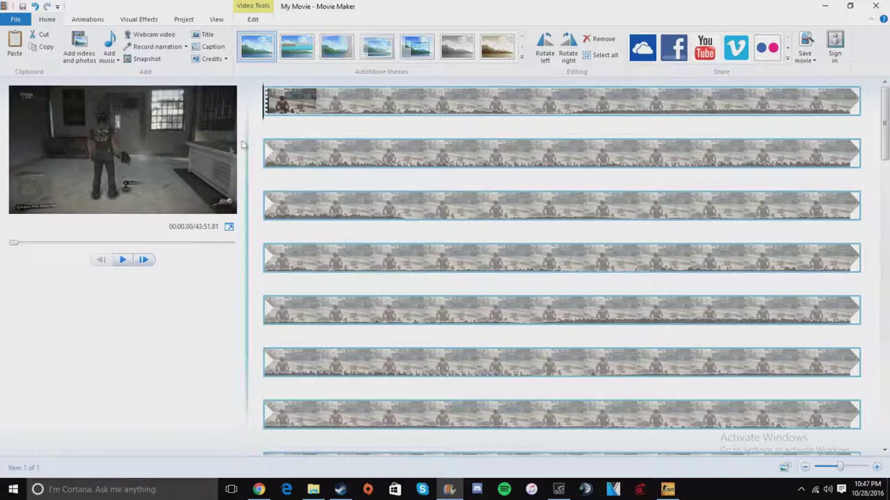
pyautogui.press('space')
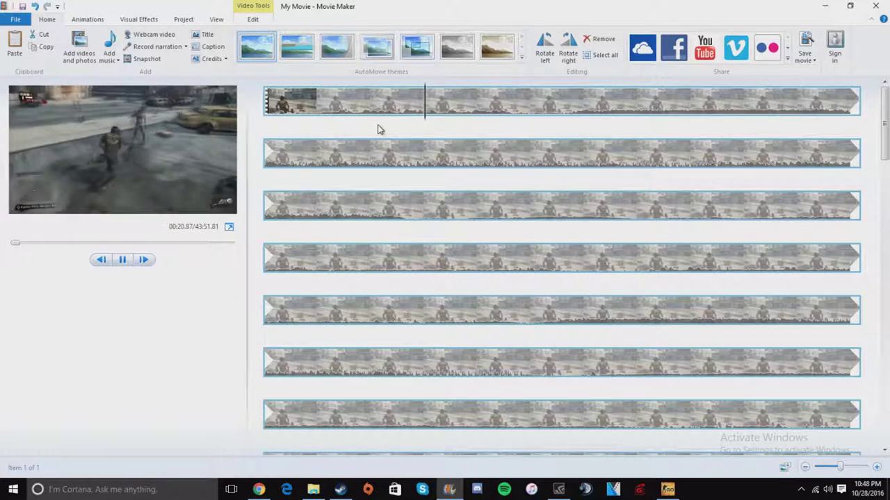
# Split the gameplay video on the timeline at 00:21.27 and again at 00:40.93
pyautogui.rightClick(426, 104)
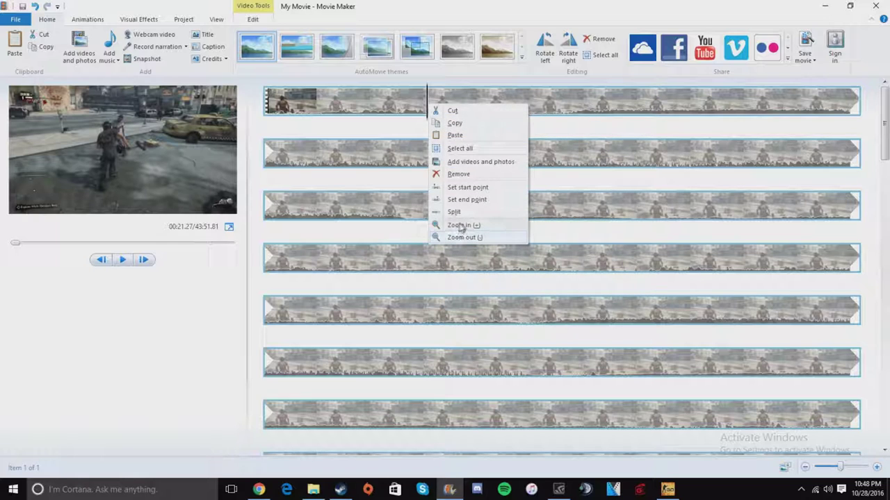
pyautogui.click(463, 211)
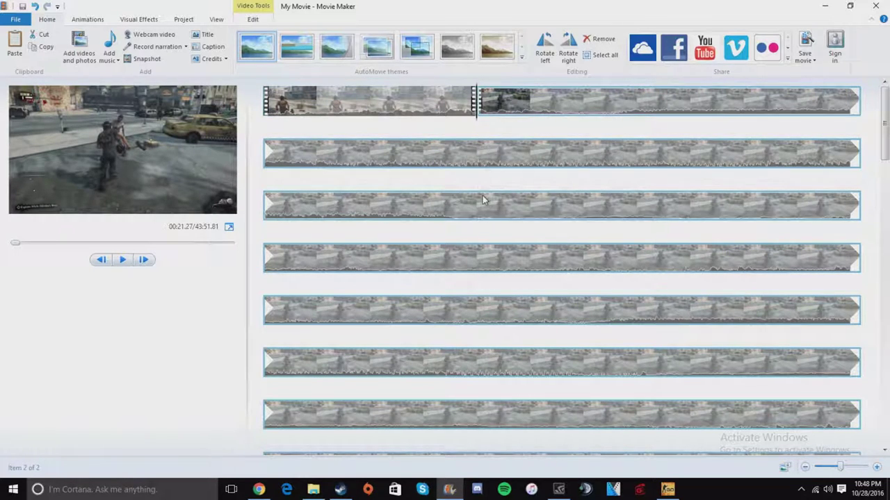
pyautogui.press('space')
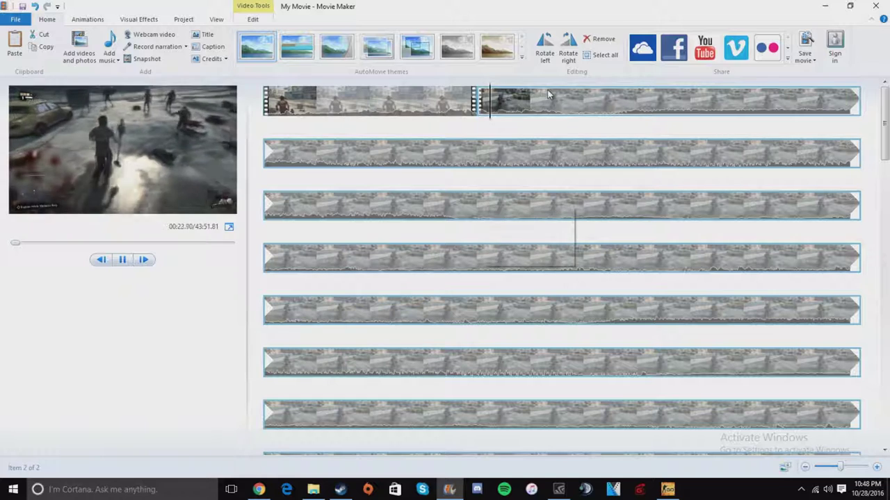
pyautogui.moveTo(506, 122); pyautogui.dragTo(618, 121)
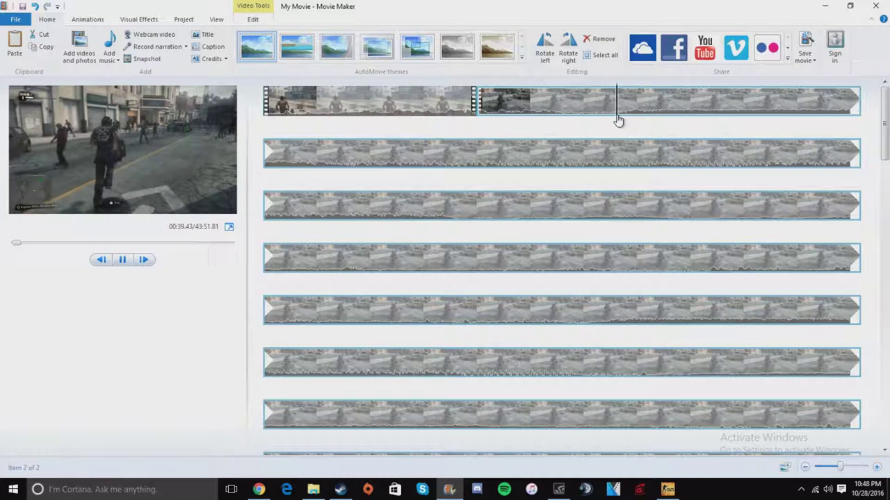
pyautogui.click(628, 116)
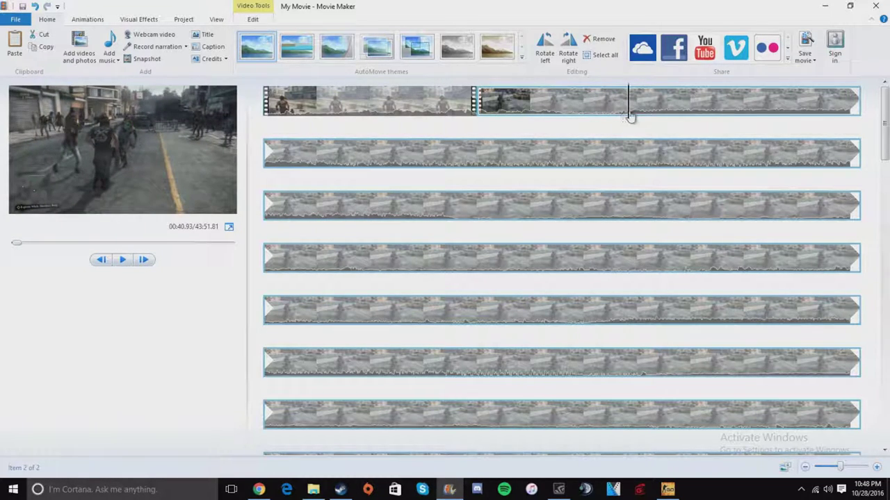
pyautogui.rightClick(629, 106)
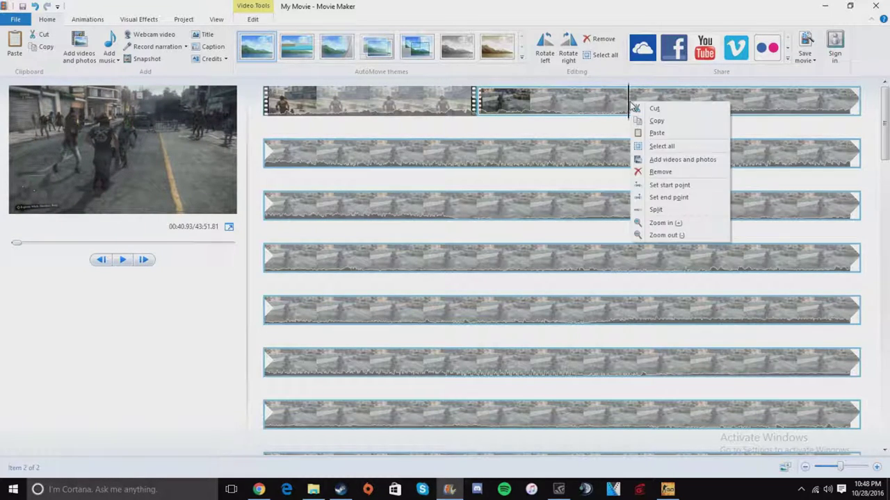
pyautogui.click(667, 210)
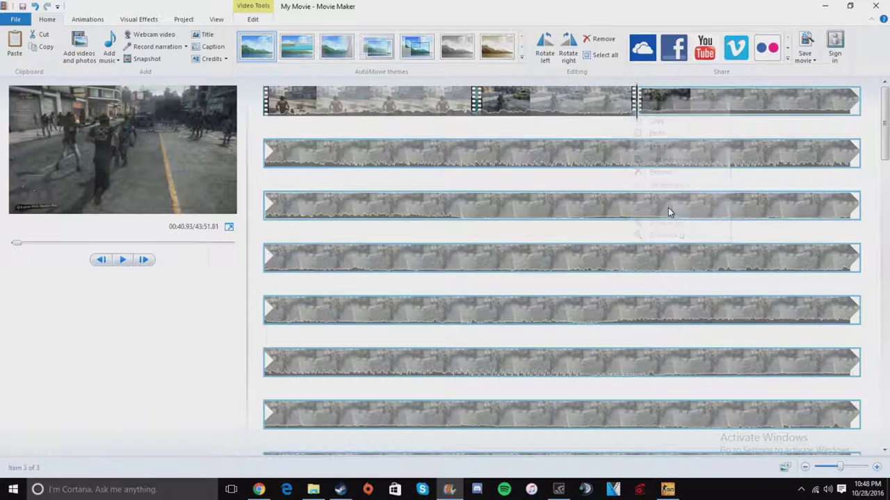
# Try removing the middle clip between the two splits, and undo the removal after previewing the cut
pyautogui.click(584, 104)
pyautogui.rightClick(600, 105)
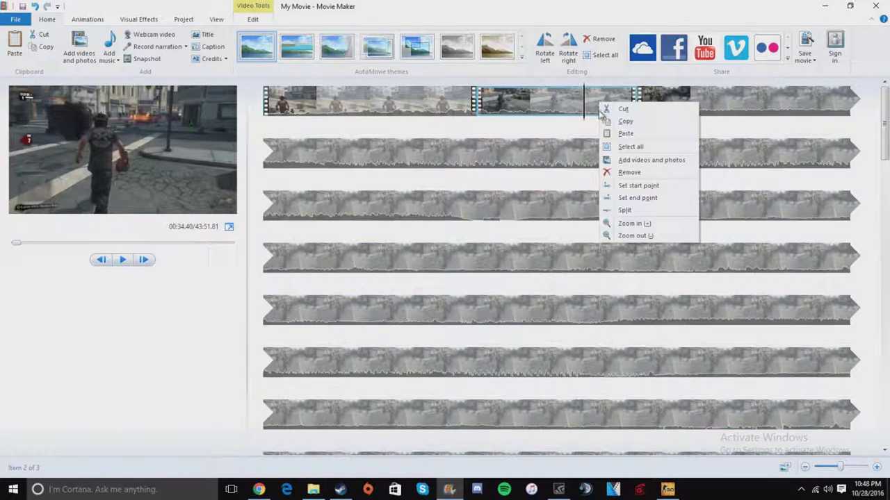
pyautogui.click(629, 172)
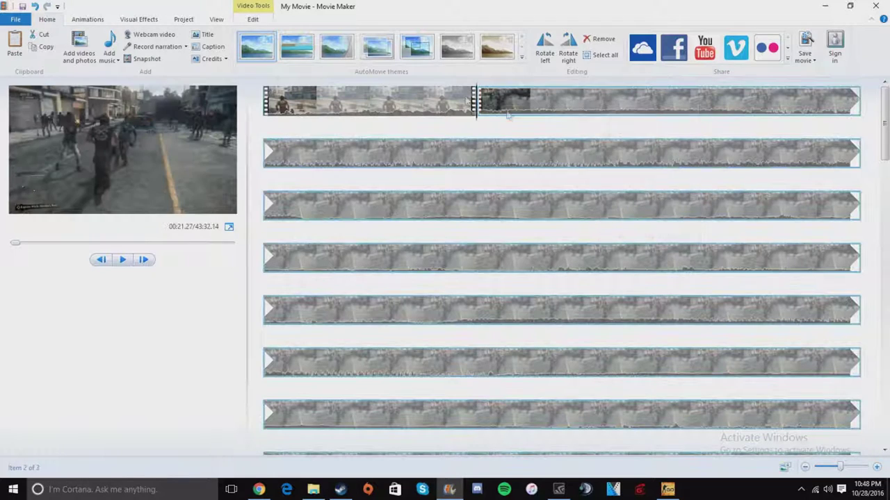
pyautogui.click(458, 125)
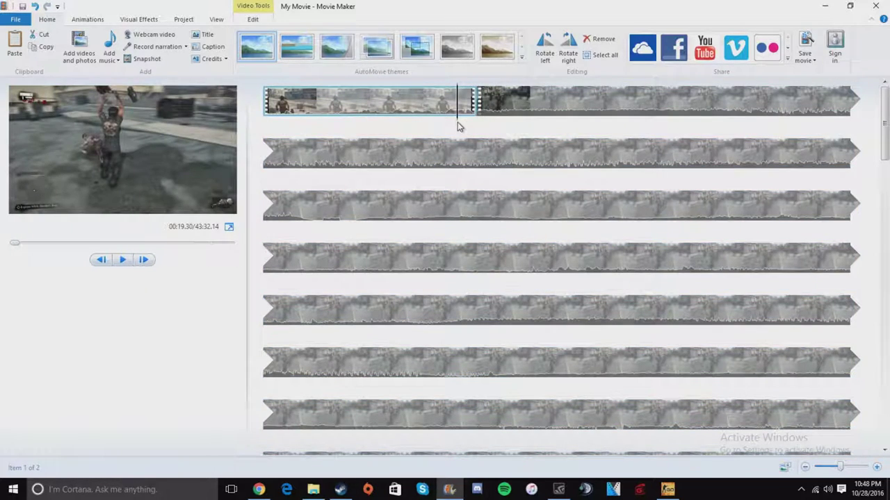
pyautogui.press('space')
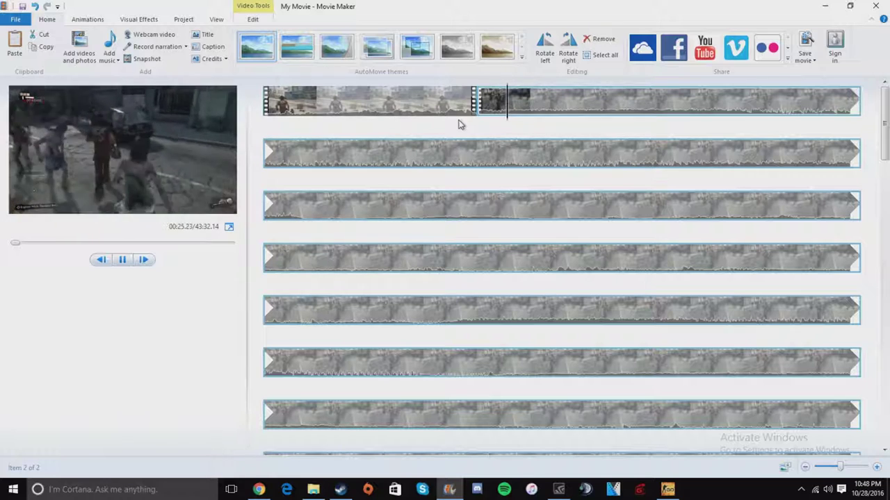
pyautogui.hotkey('ctrl', 'z')
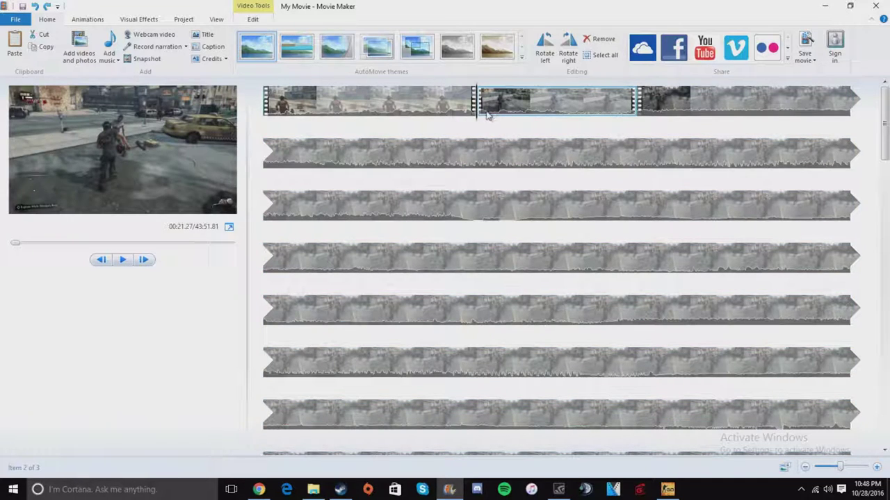
# Play on past the second split and split the last clip at 00:49.13
pyautogui.click(462, 118)
pyautogui.press('space')
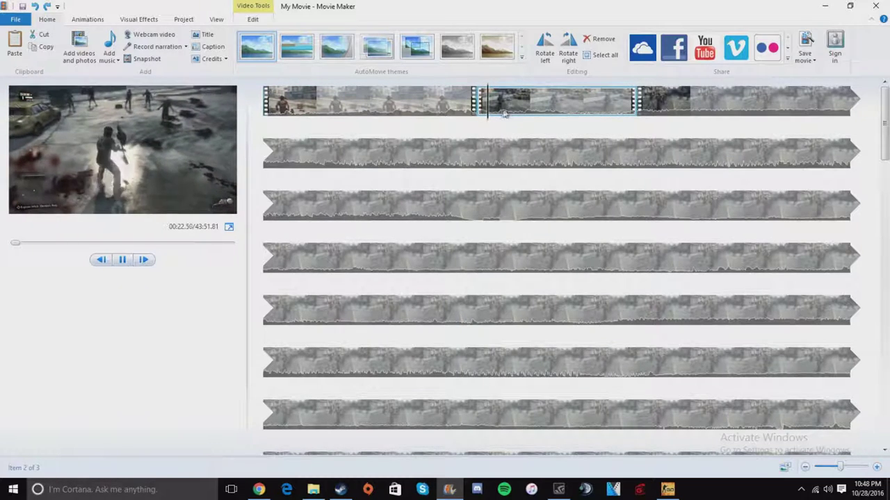
pyautogui.moveTo(499, 122); pyautogui.dragTo(697, 104)
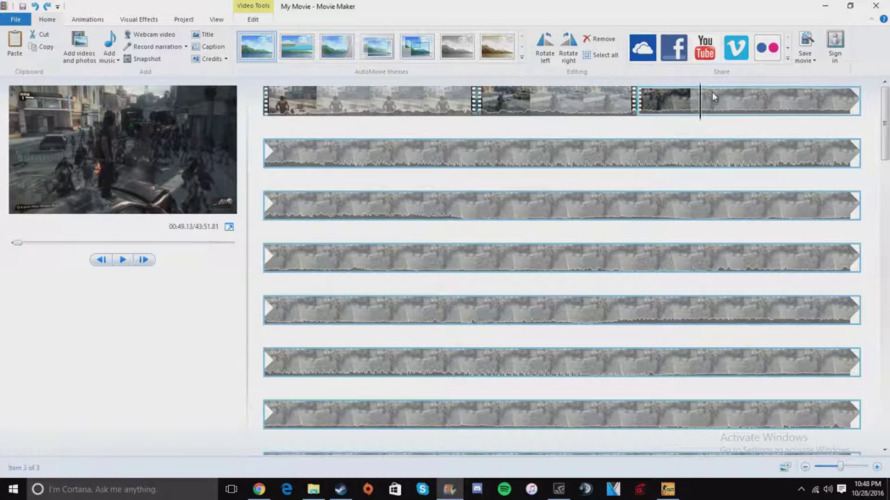
pyautogui.rightClick(701, 99)
pyautogui.click(723, 209)
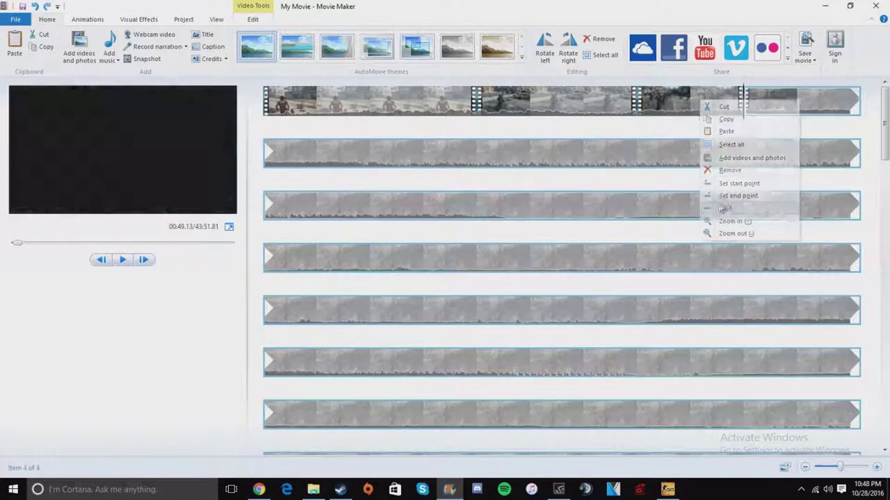
# Split the last clip at 01:00.50, remove the section between 00:49.13 and that split, and preview the cut
pyautogui.press('space')
pyautogui.moveTo(763, 104); pyautogui.dragTo(827, 110)
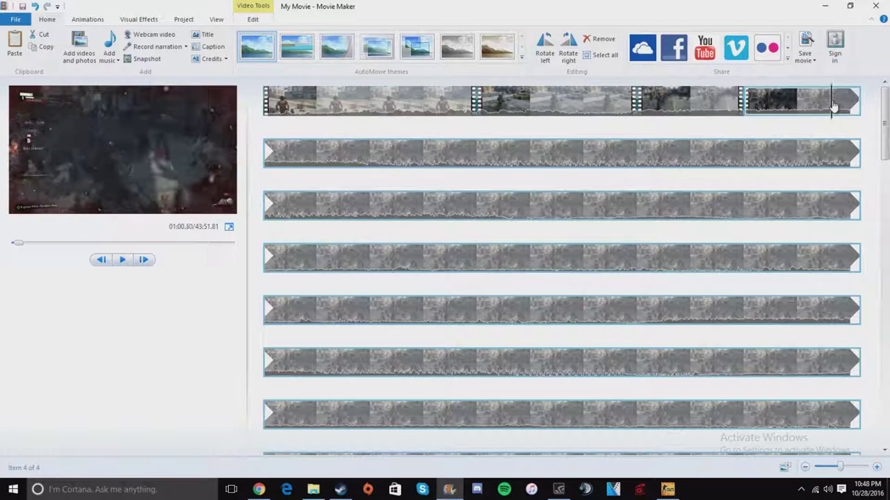
pyautogui.rightClick(832, 104)
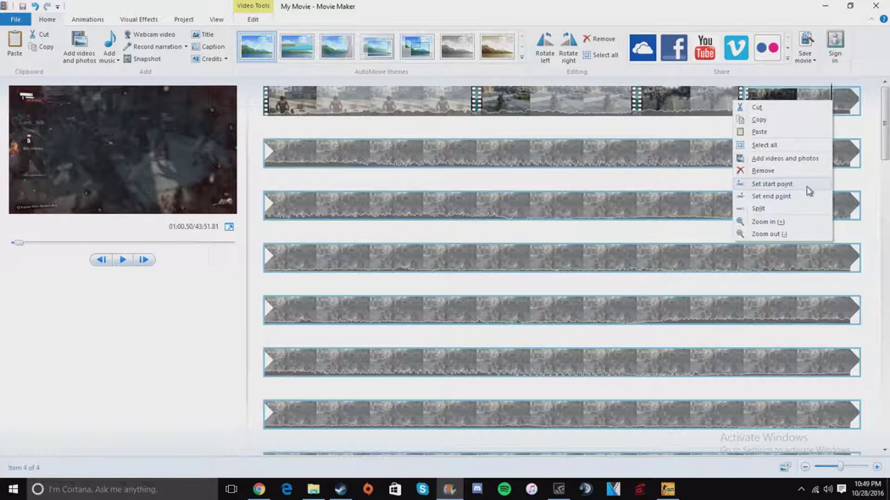
pyautogui.click(761, 208)
pyautogui.rightClick(825, 99)
pyautogui.click(771, 166)
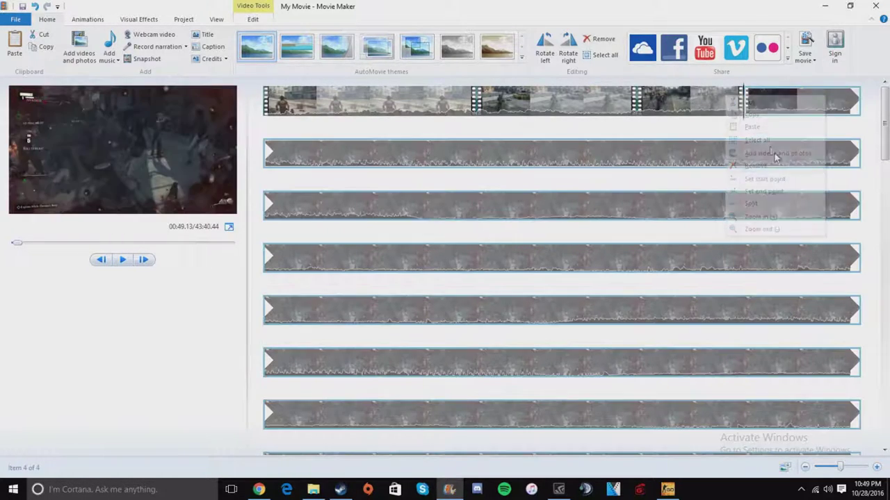
pyautogui.click(730, 159)
pyautogui.press('space')
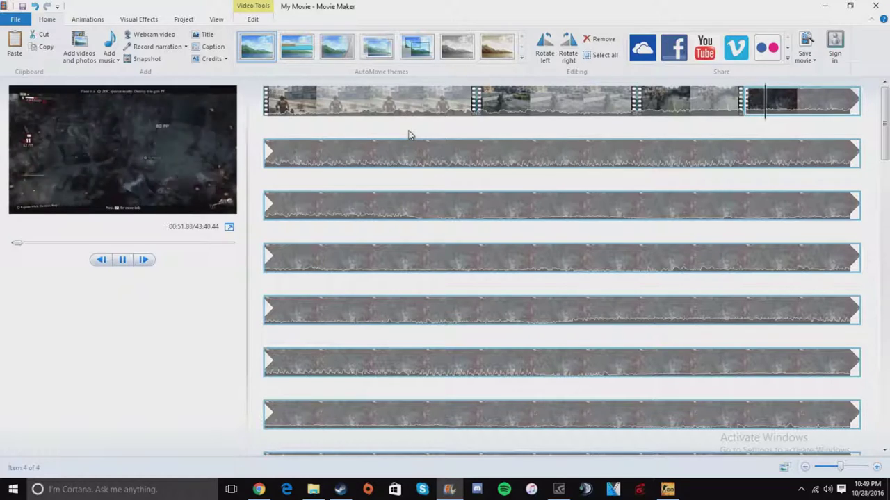
pyautogui.press('space')
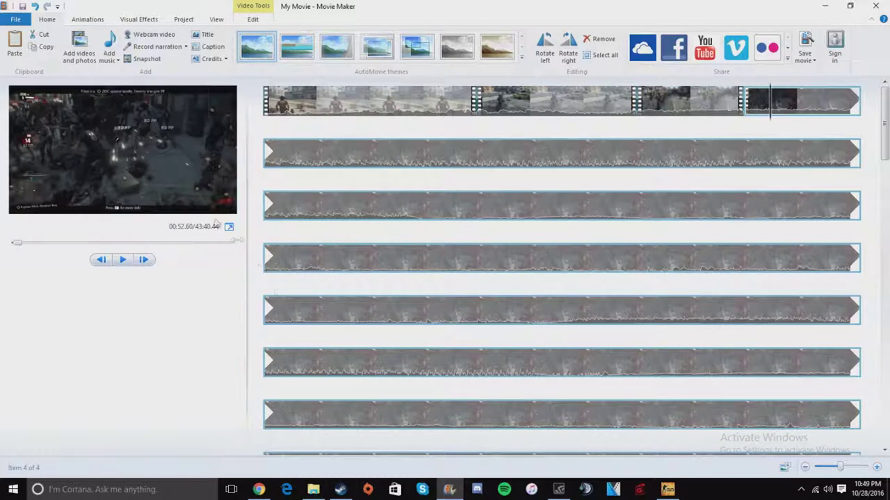
# Switch to Chrome, open youtube.com in a new tab, and select the link of the video "Alan Walker - Fade [NCS Release]"
pyautogui.click(258, 489)
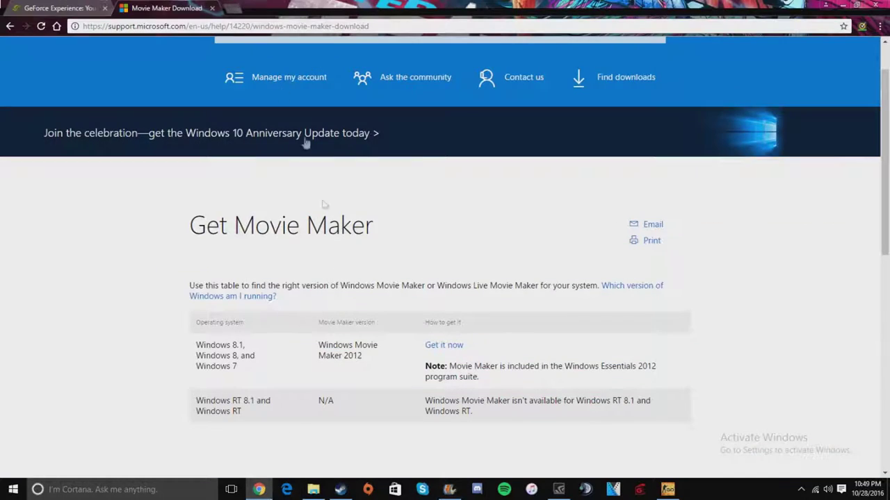
pyautogui.click(225, 7)
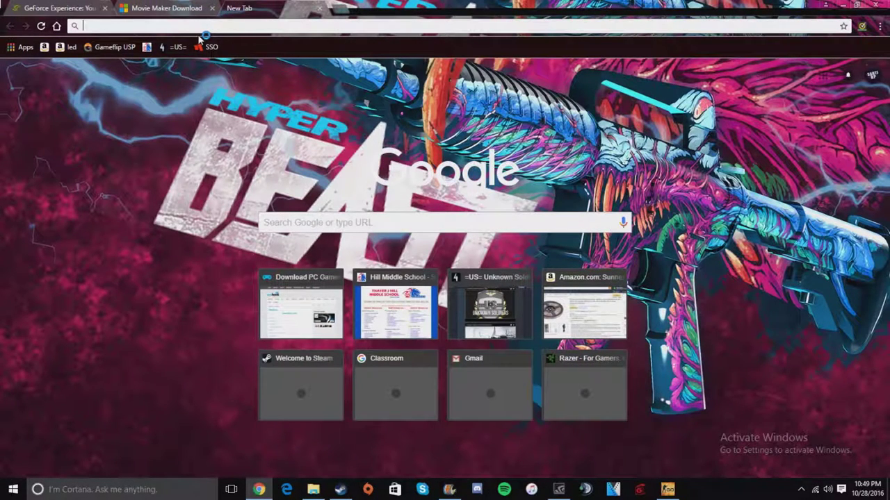
pyautogui.click(200, 28)
pyautogui.write('youtube.com')
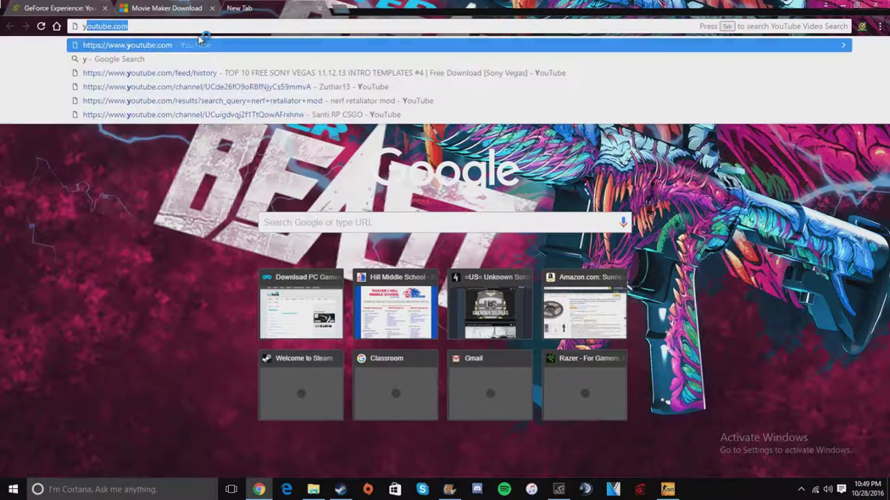
pyautogui.press('Return')
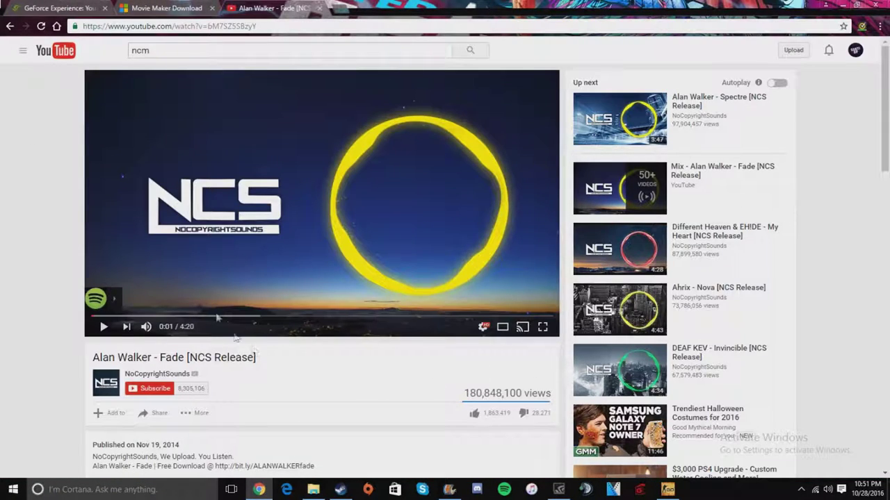
pyautogui.click(235, 26)
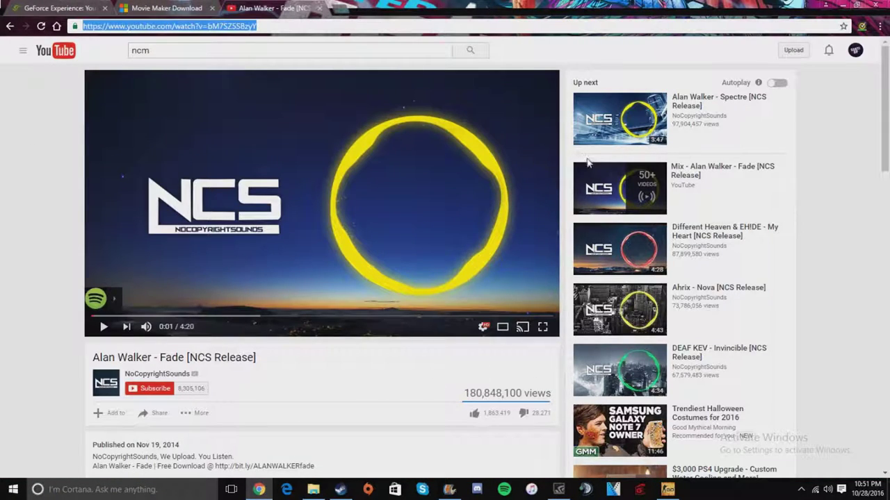
# Search for "youtube to mp3" in a new tab and open the youtube2mp3.cc converter
pyautogui.click(341, 8)
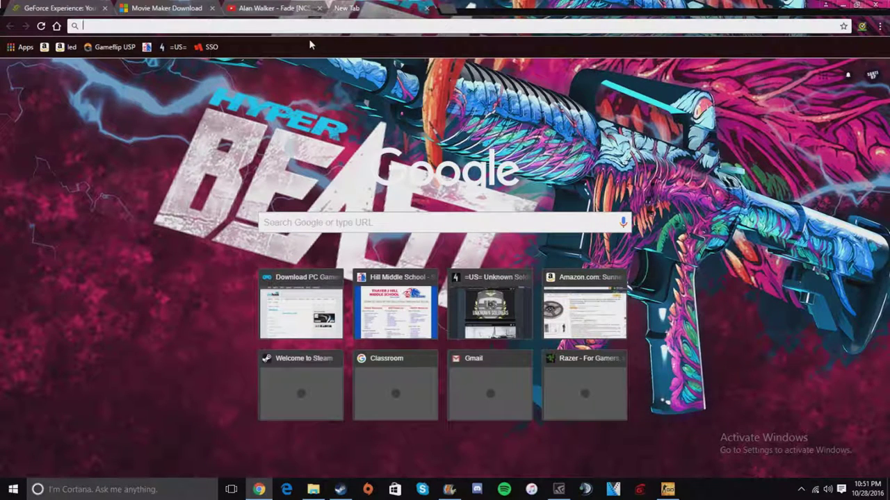
pyautogui.write('youtube to mp3')
pyautogui.press('Return')
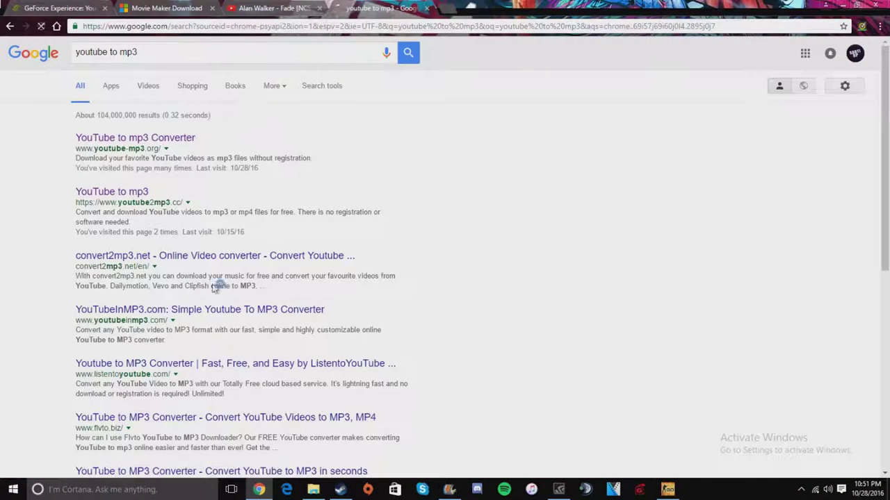
pyautogui.click(133, 195)
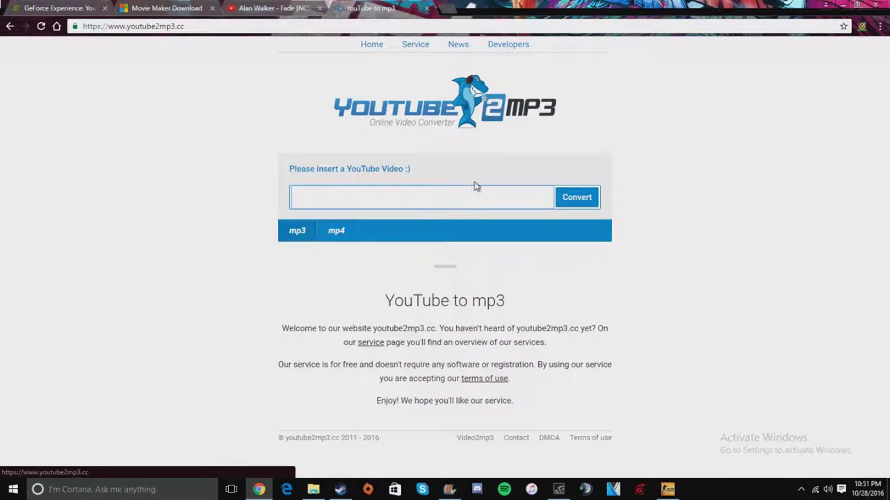
# Convert the "Alan Walker - Fade [NCS Release]" video to mp3 and download the file
pyautogui.click(577, 198)
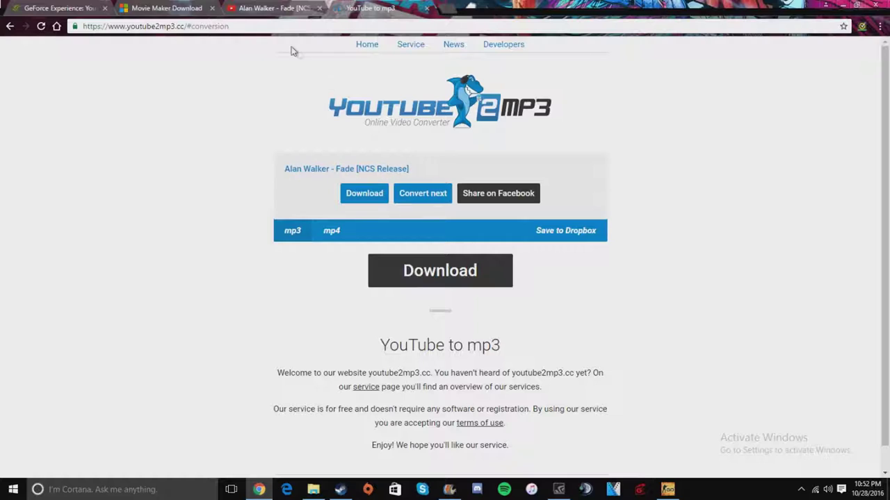
pyautogui.click(267, 7)
pyautogui.moveTo(97, 353); pyautogui.dragTo(271, 332)
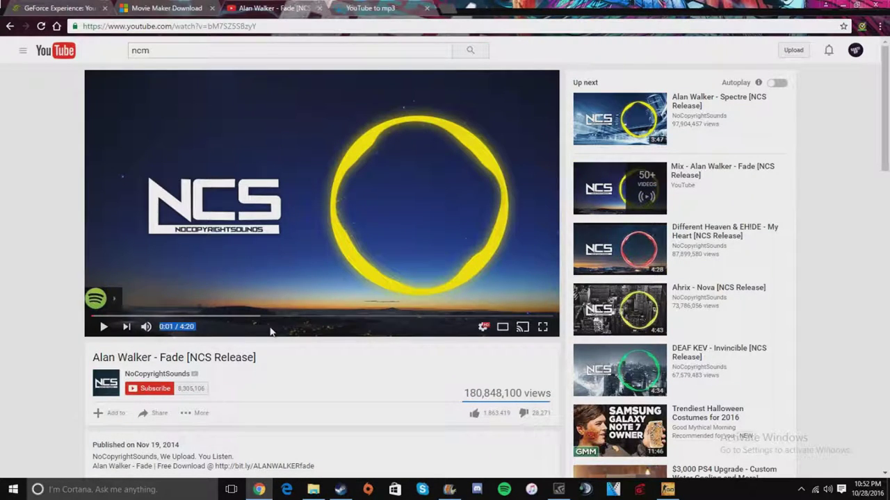
pyautogui.click(374, 8)
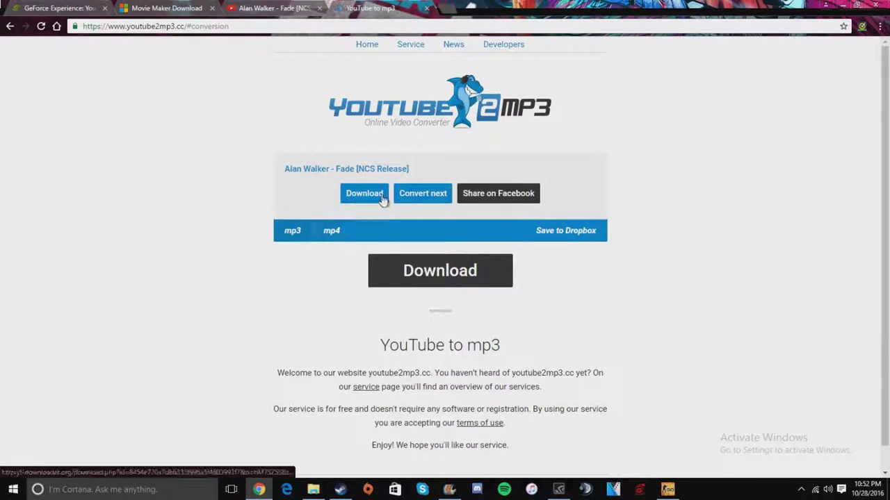
pyautogui.click(362, 195)
# Switch to Movie Maker and add the Alan Walker - Fade song from Downloads as the movie's music
pyautogui.click(450, 489)
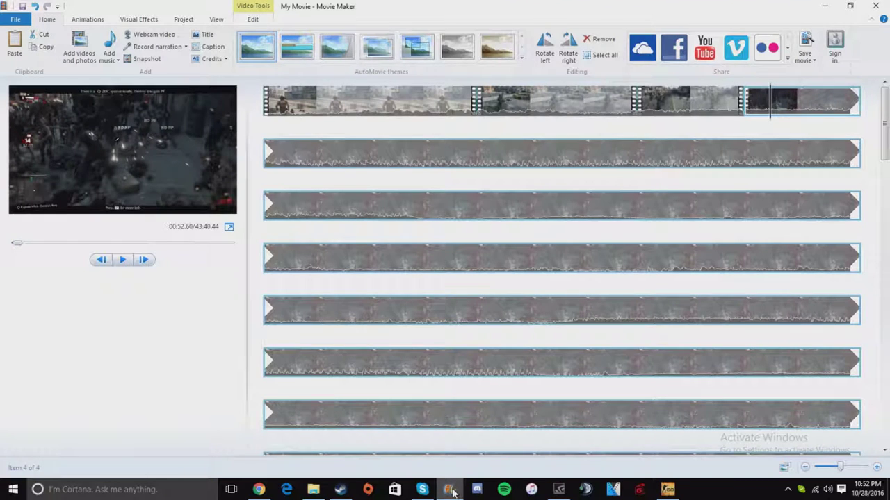
pyautogui.click(112, 38)
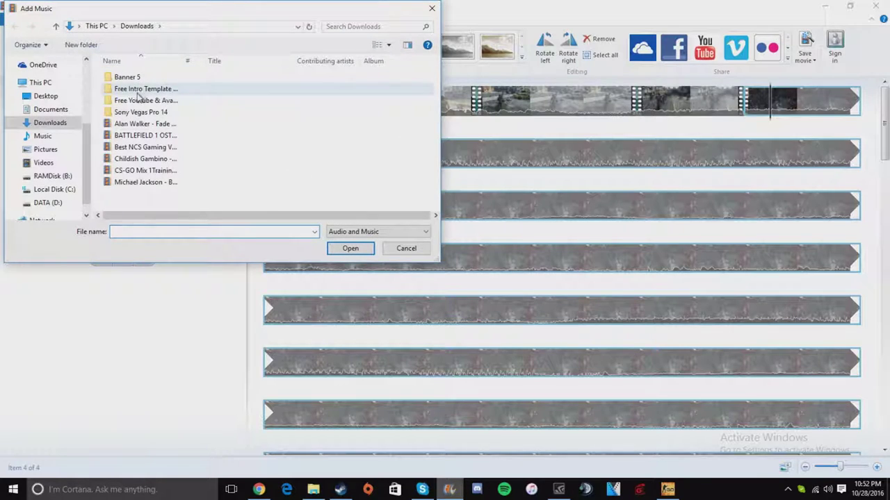
pyautogui.doubleClick(139, 126)
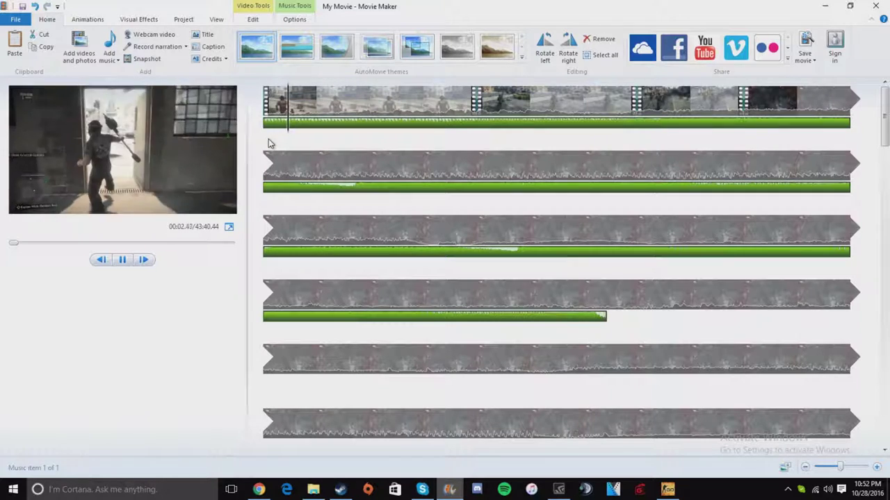
# Split the music track at 00:04.70 and again at 00:07.10
pyautogui.rightClick(327, 125)
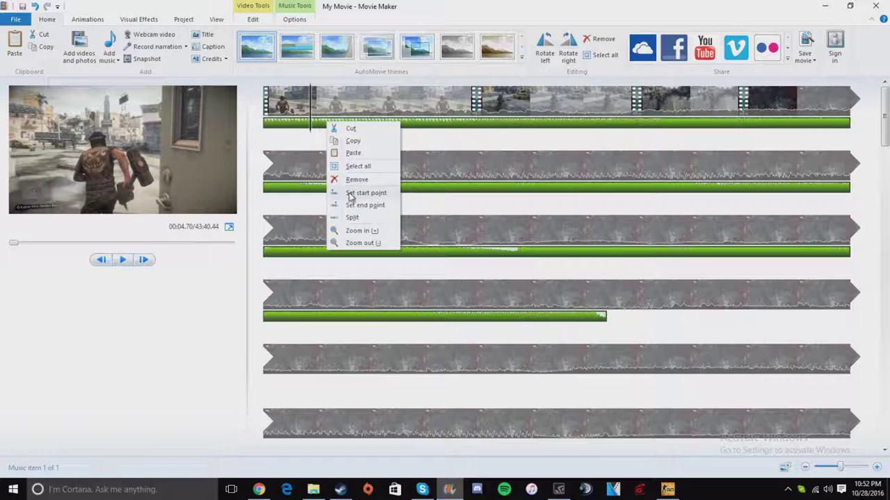
pyautogui.click(353, 218)
pyautogui.click(334, 132)
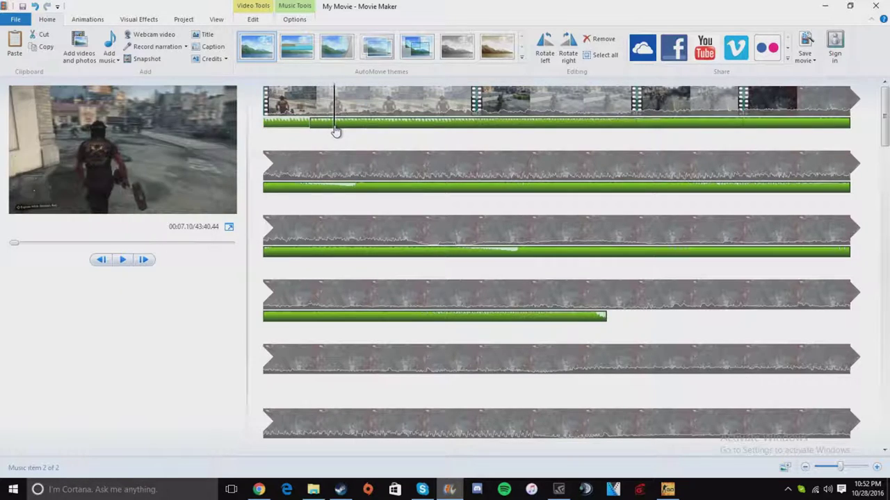
pyautogui.rightClick(335, 128)
pyautogui.click(376, 221)
# Remove the short music piece between the two splits and play the movie from 00:02.07
pyautogui.click(310, 105)
pyautogui.rightClick(325, 124)
pyautogui.click(312, 127)
pyautogui.click(283, 137)
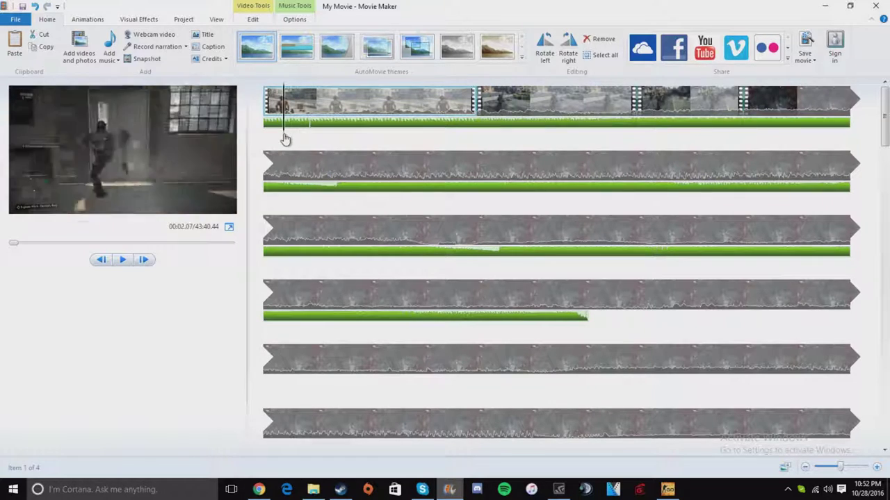
pyautogui.press('space')
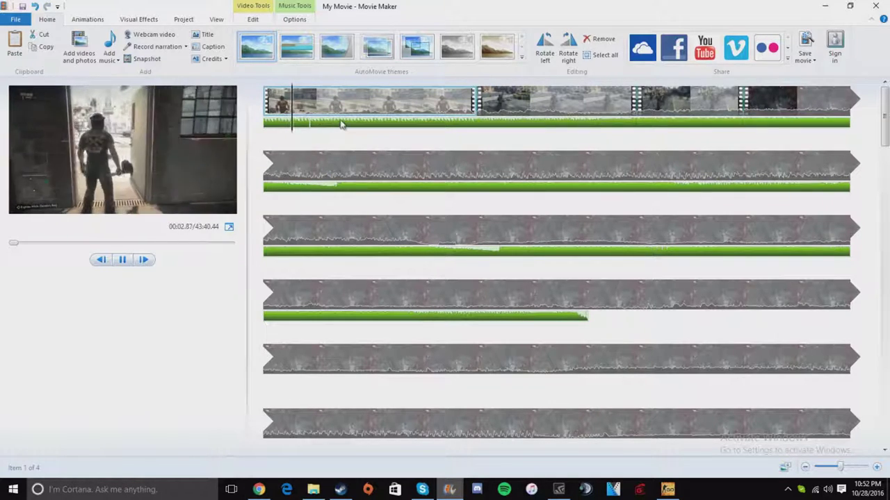
# Try to trim the second music piece by setting its end point at 00:20.53
pyautogui.rightClick(515, 127)
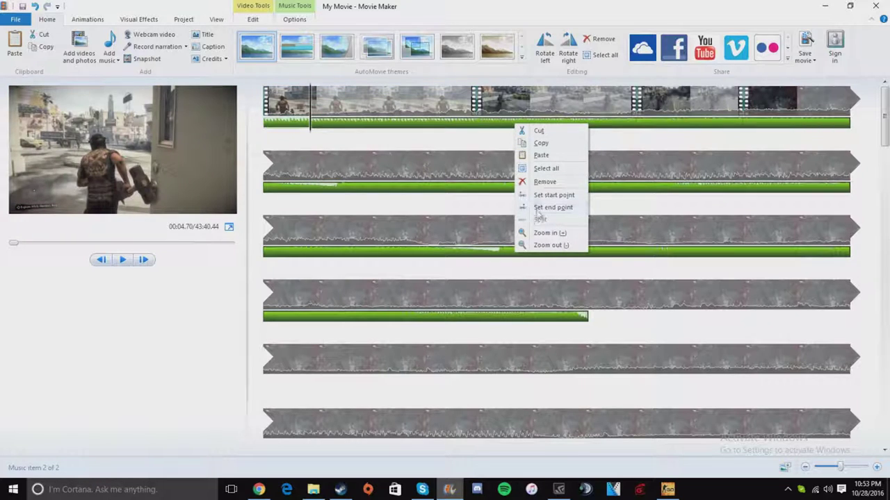
pyautogui.click(310, 137)
pyautogui.click(470, 139)
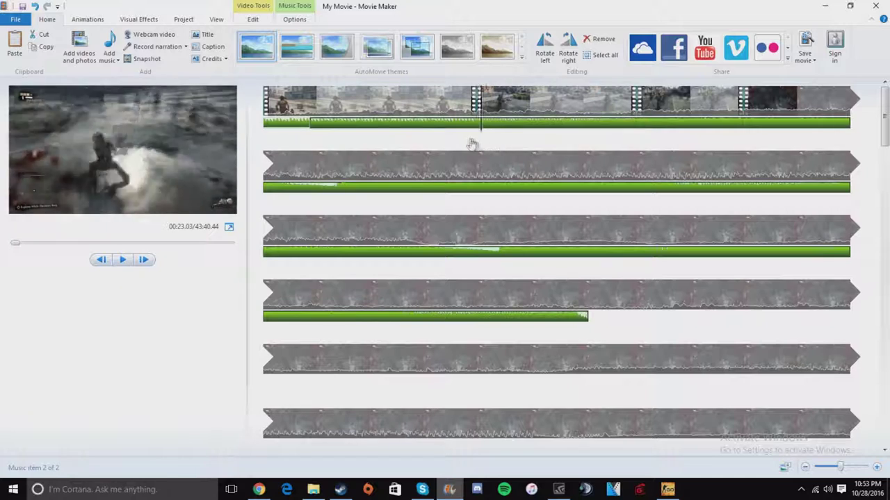
pyautogui.rightClick(470, 143)
pyautogui.rightClick(470, 127)
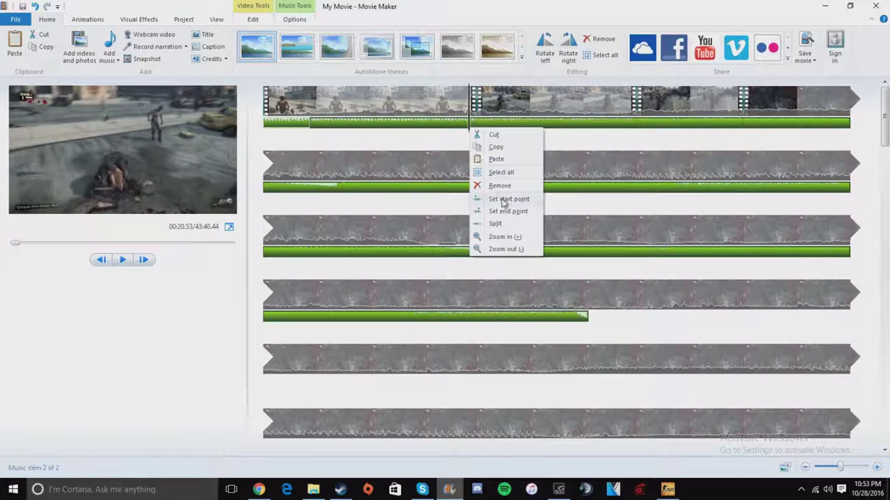
pyautogui.click(502, 212)
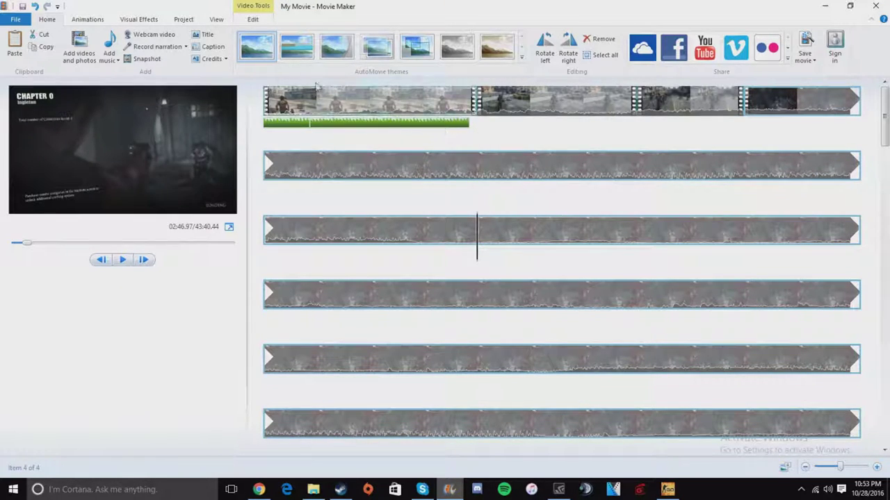
pyautogui.click(312, 119)
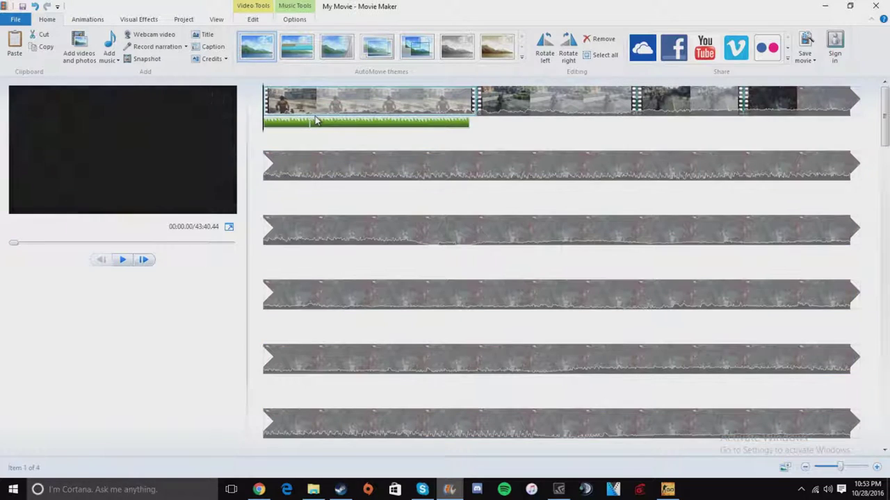
pyautogui.click(359, 124)
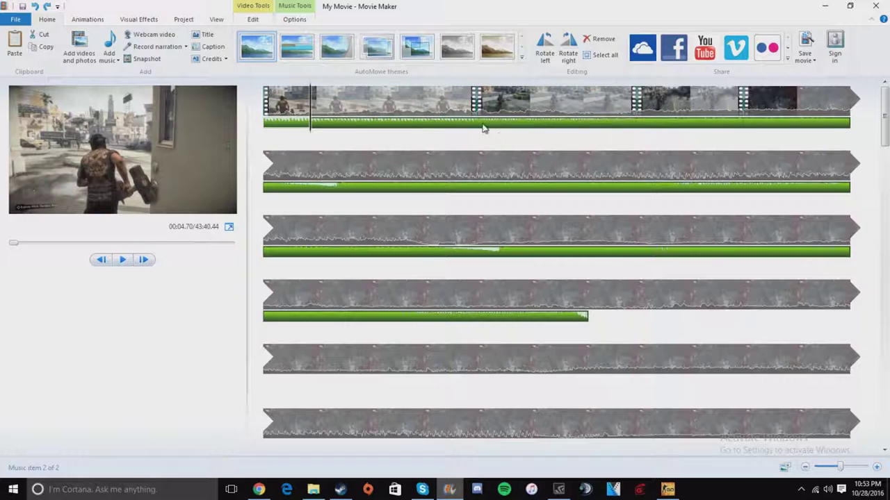
# Split the second music piece at 00:20.13 and remove the section between 00:04.70 and that split
pyautogui.moveTo(311, 132); pyautogui.dragTo(468, 129)
pyautogui.rightClick(468, 124)
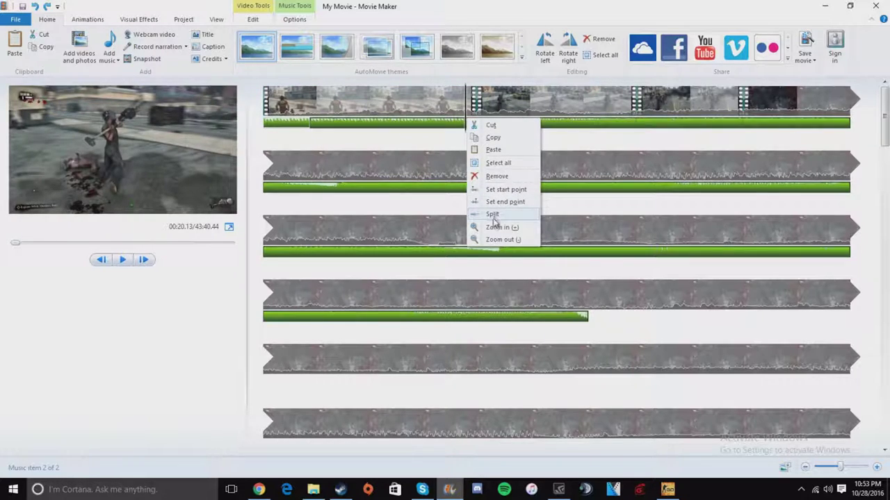
pyautogui.click(493, 215)
pyautogui.rightClick(410, 125)
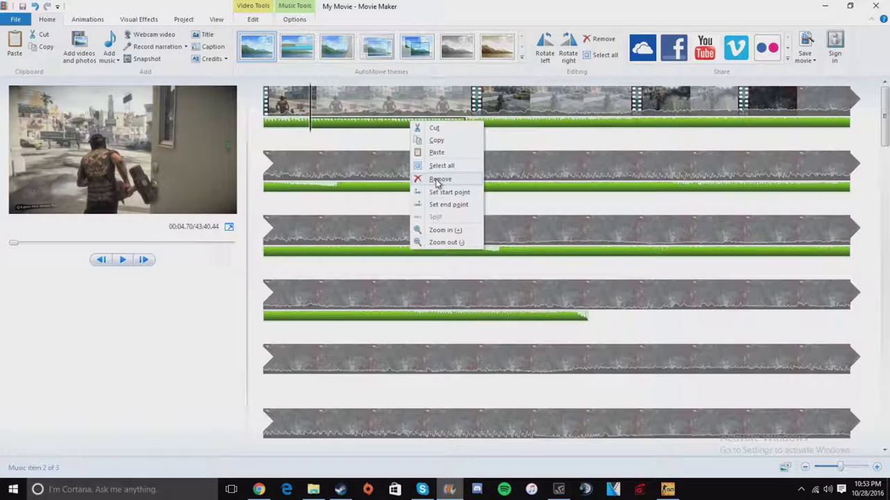
pyautogui.click(438, 180)
# Play the edited movie with its music in full screen to review it, and return to the editor
pyautogui.press('space')
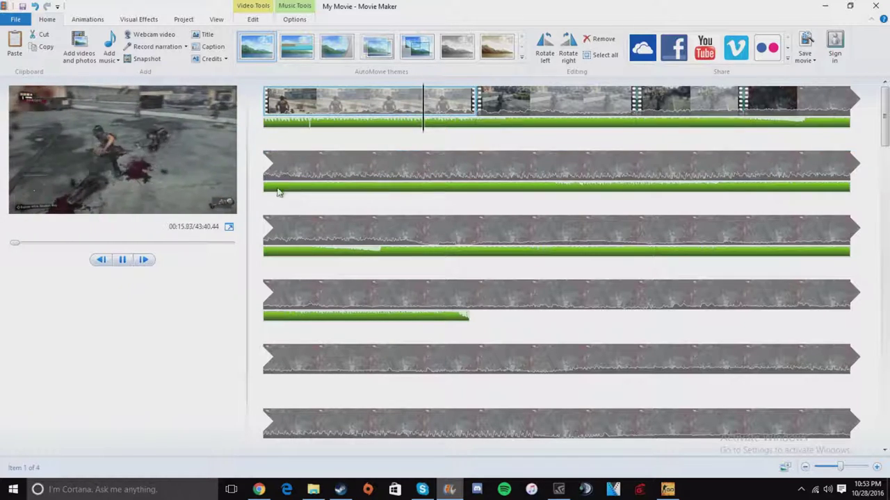
pyautogui.click(228, 229)
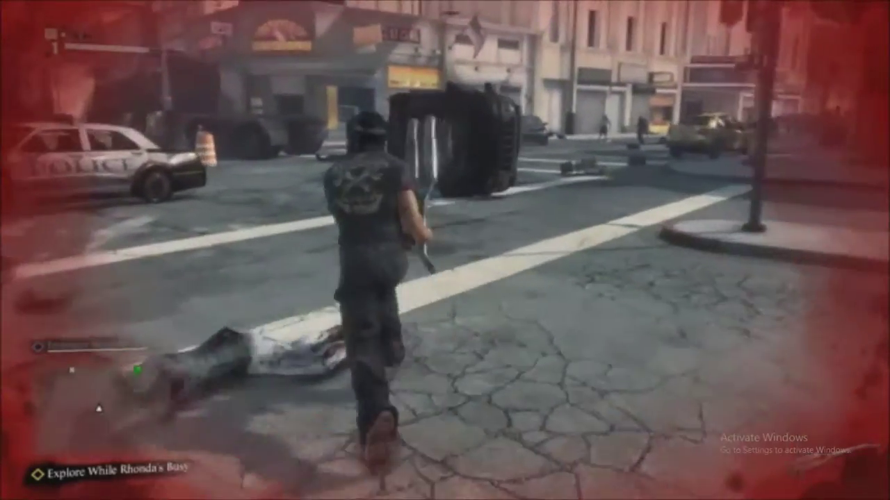
pyautogui.press('Escape')
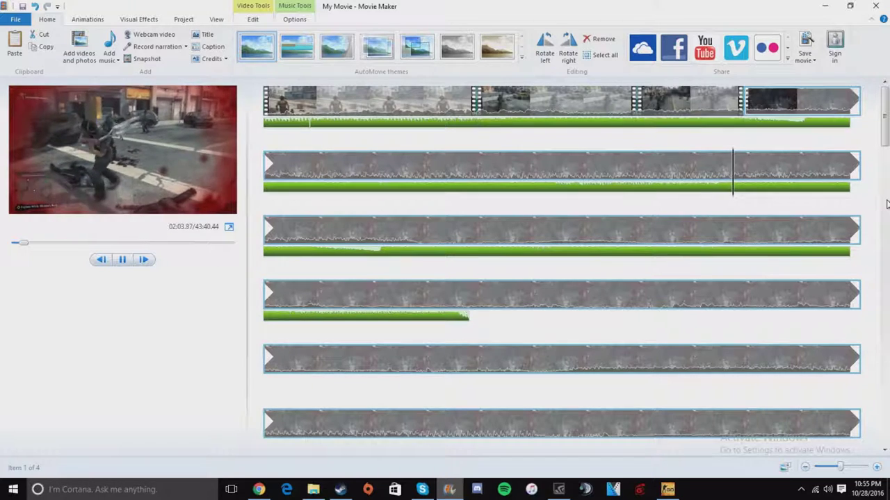
# Set the end point of the last video clip at 02:05.77
pyautogui.click(747, 168)
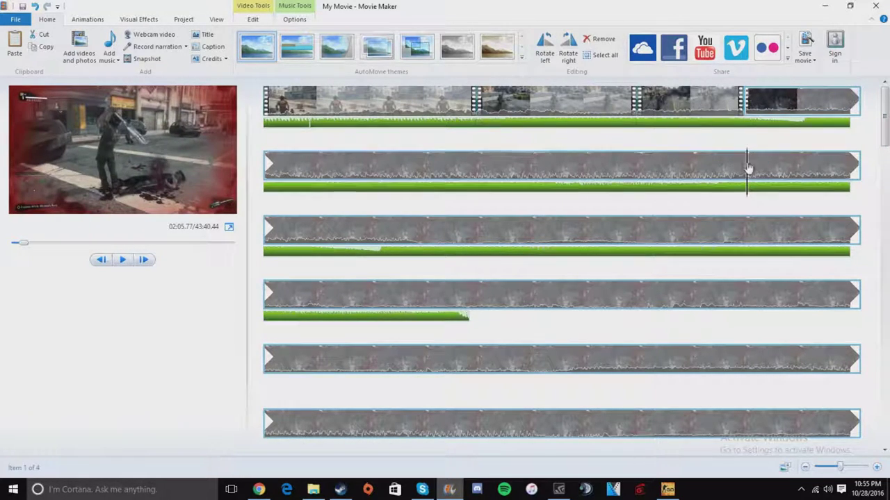
pyautogui.rightClick(748, 169)
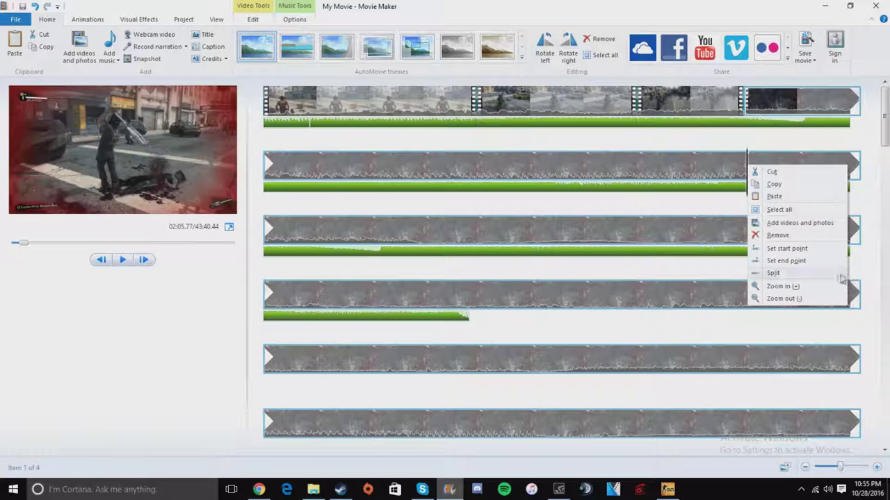
pyautogui.click(785, 260)
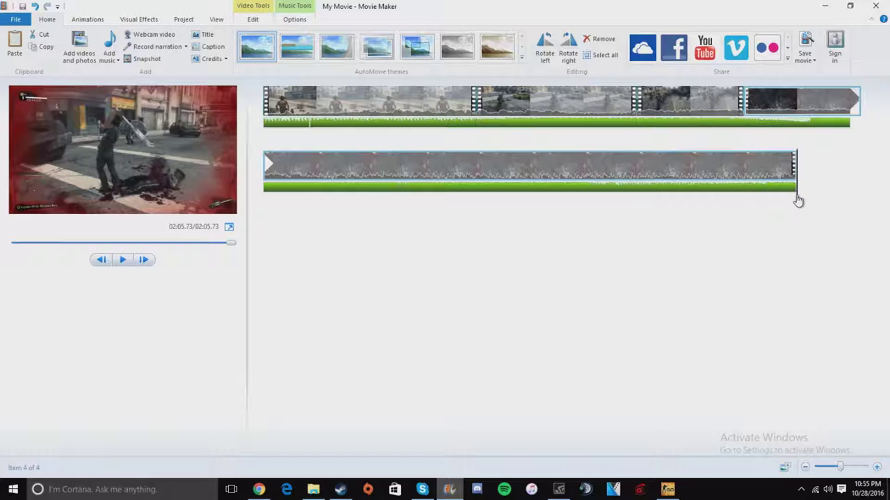
pyautogui.click(799, 200)
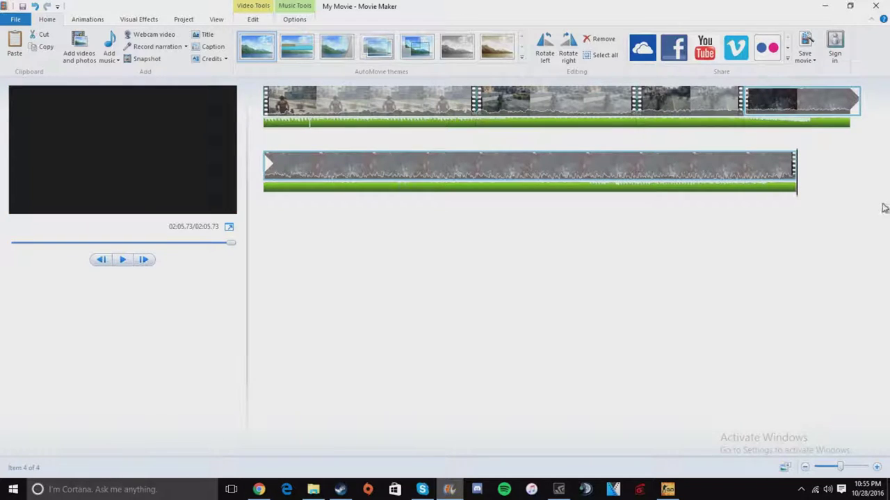
# Start a new custom setting for saving the movie and set its video height to 1080 pixels
pyautogui.click(7, 21)
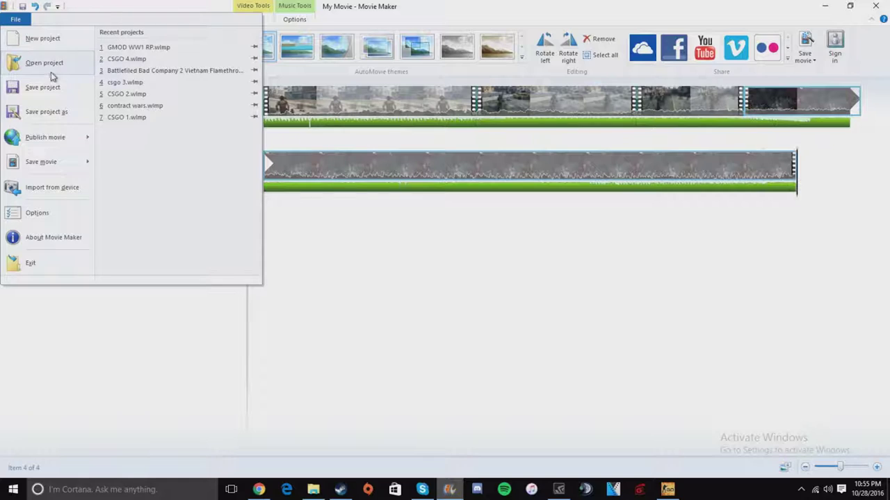
pyautogui.moveTo(65, 143)
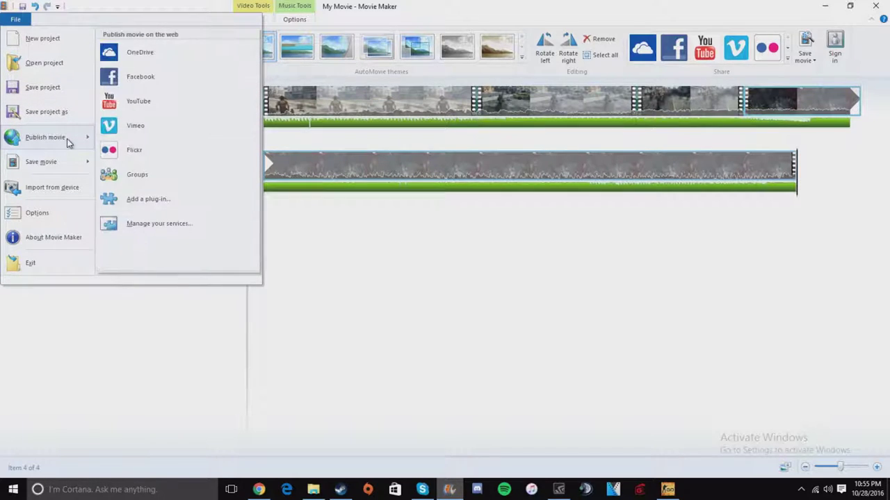
pyautogui.moveTo(67, 164)
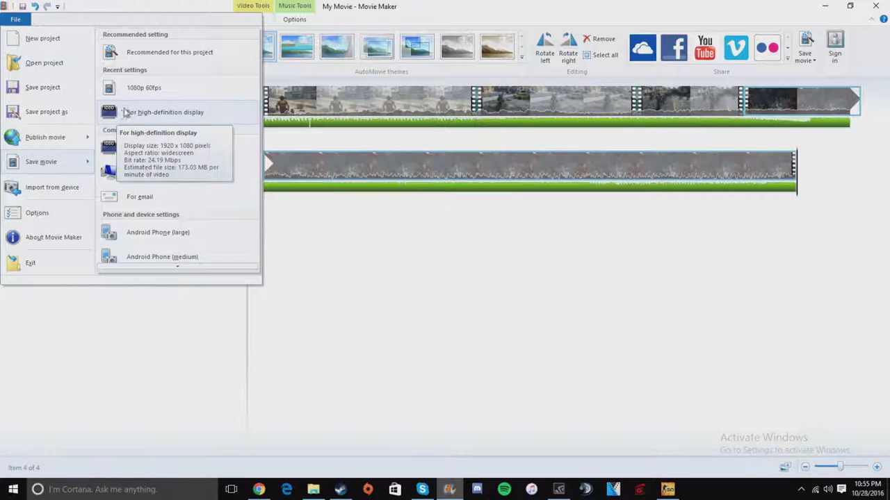
pyautogui.scroll(-10, 187, 209)
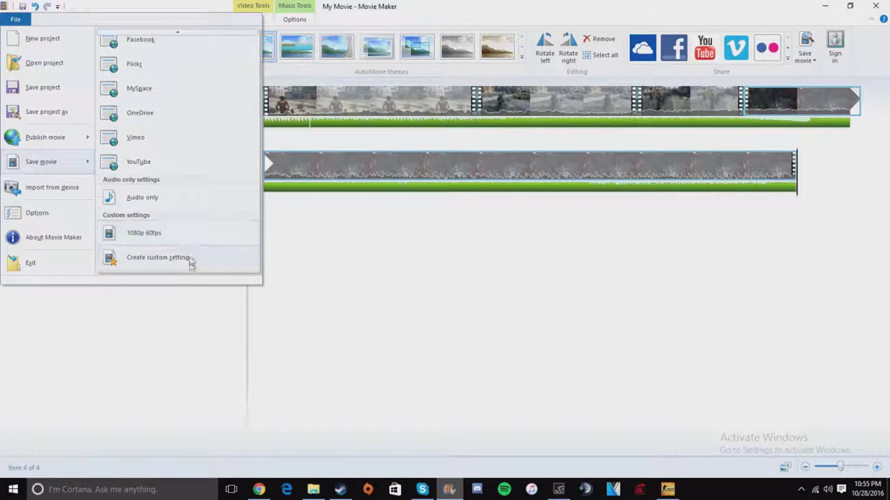
pyautogui.click(185, 257)
pyautogui.doubleClick(423, 200)
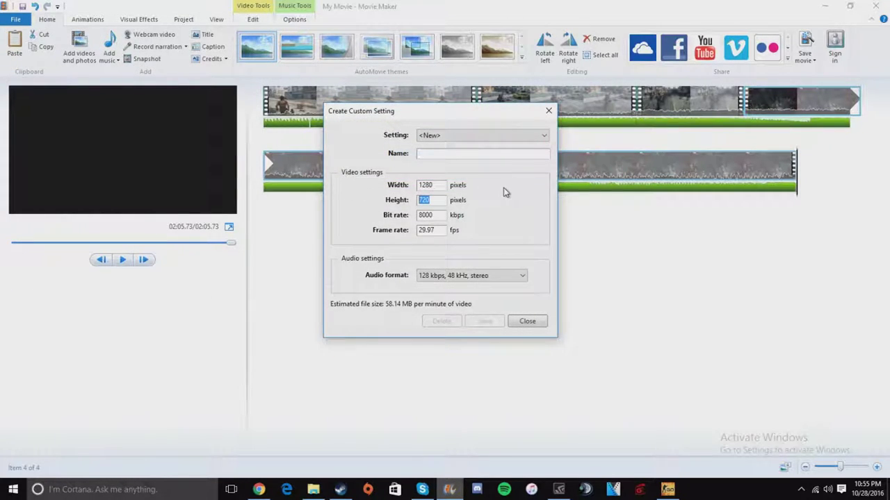
pyautogui.write('180')
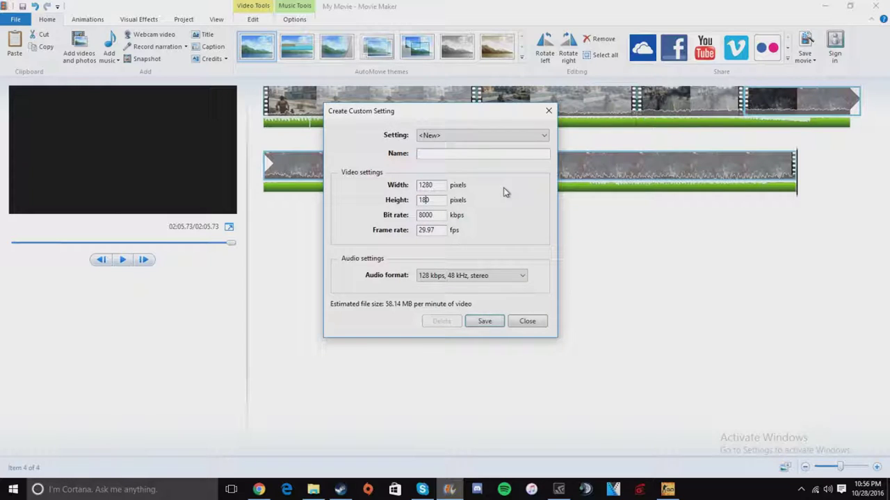
pyautogui.press('Left')
pyautogui.write('0')
# Set the custom setting's video width to 1920 pixels and its frame rate to 60 fps
pyautogui.click(428, 186)
pyautogui.press('BackSpace')
pyautogui.press('BackSpace')
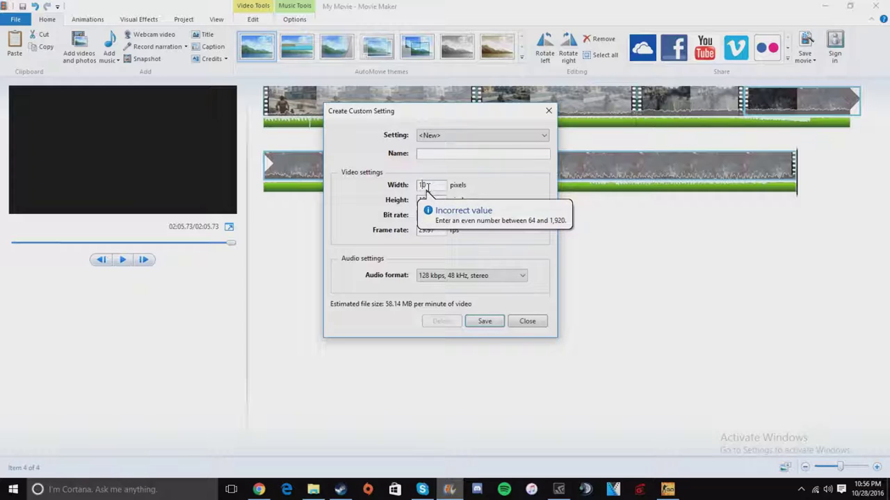
pyautogui.write('92')
pyautogui.doubleClick(436, 230)
pyautogui.write('60')
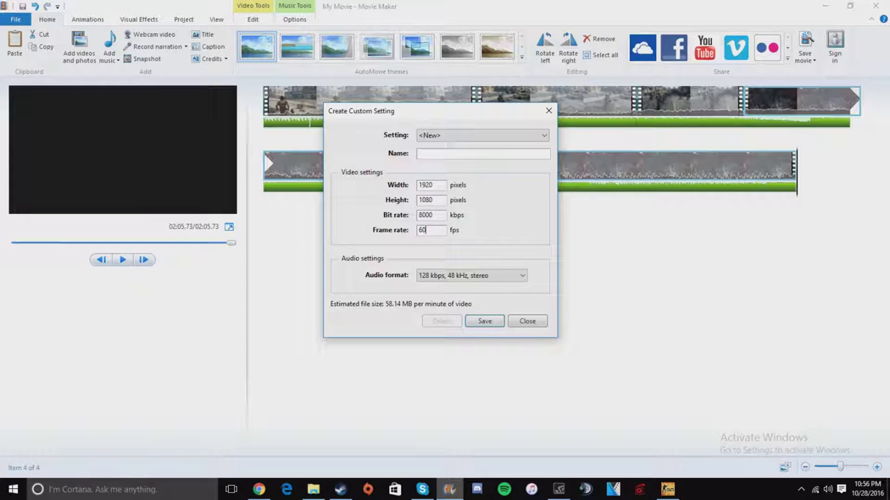
# Review the bit rate and name fields and close the custom setting without saving it
pyautogui.doubleClick(428, 216)
pyautogui.click(429, 218)
pyautogui.click(439, 228)
pyautogui.doubleClick(425, 217)
pyautogui.click(444, 217)
pyautogui.moveTo(443, 217); pyautogui.dragTo(400, 217)
pyautogui.click(445, 217)
pyautogui.click(473, 153)
pyautogui.click(528, 321)
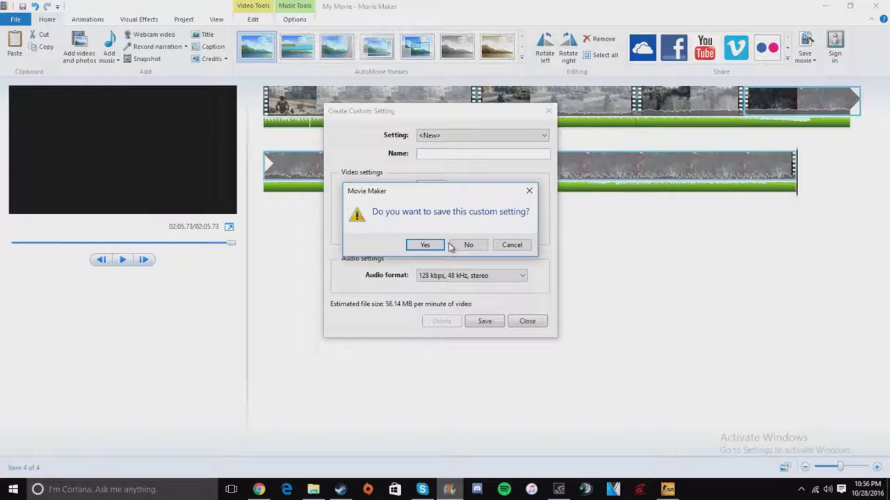
pyautogui.click(468, 246)
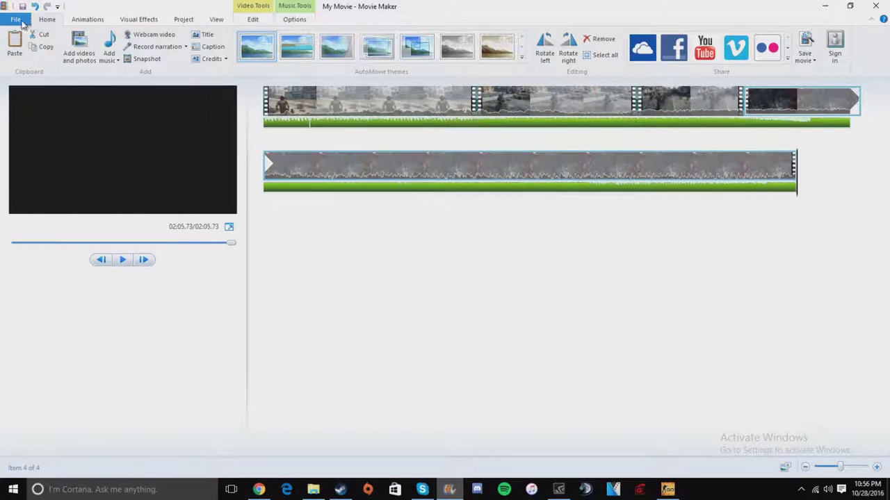
# Save the movie to the Youtube Videos folder as "Dead RIsing 3 Test" in the Windows Media Video File format
pyautogui.click(22, 21)
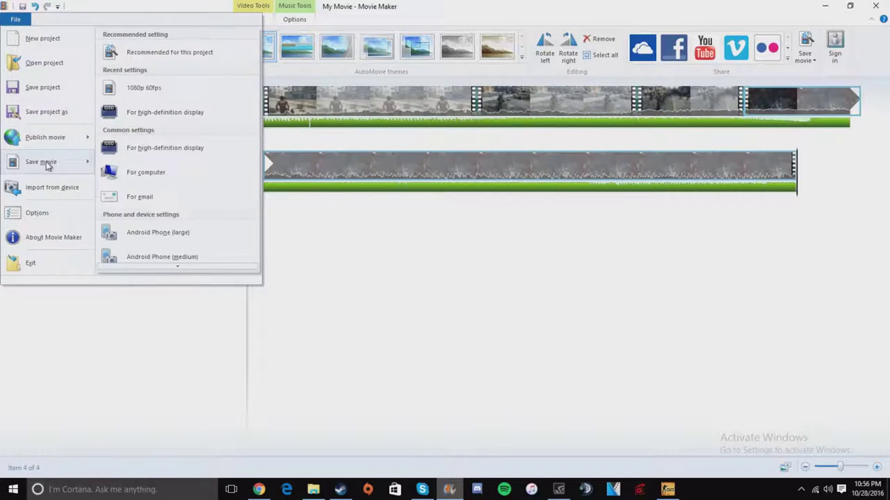
pyautogui.click(165, 100)
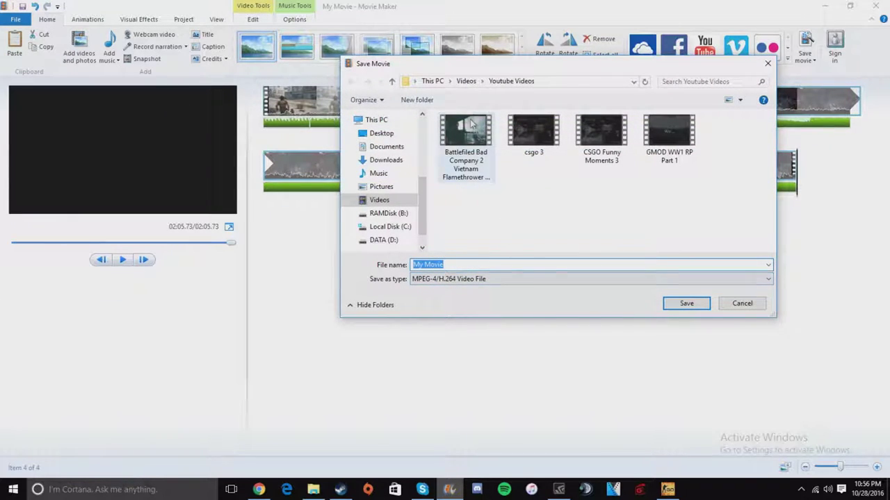
pyautogui.write('Dead Rising 3 Test')
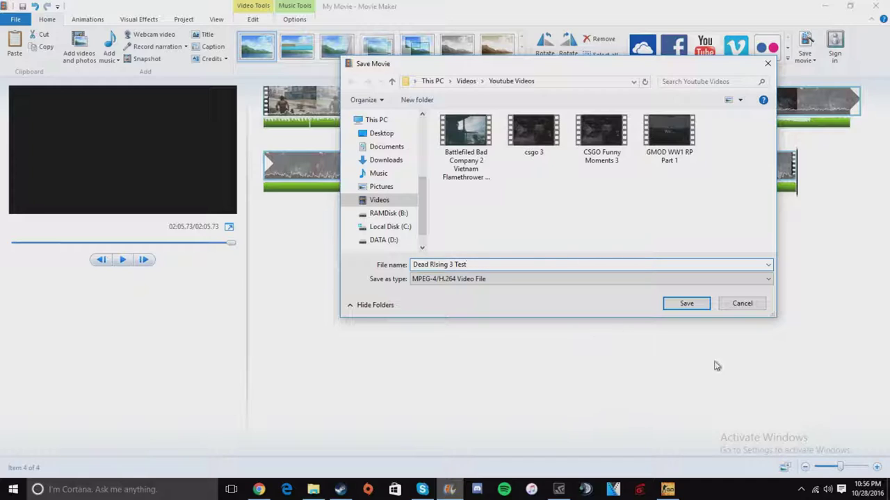
pyautogui.click(584, 279)
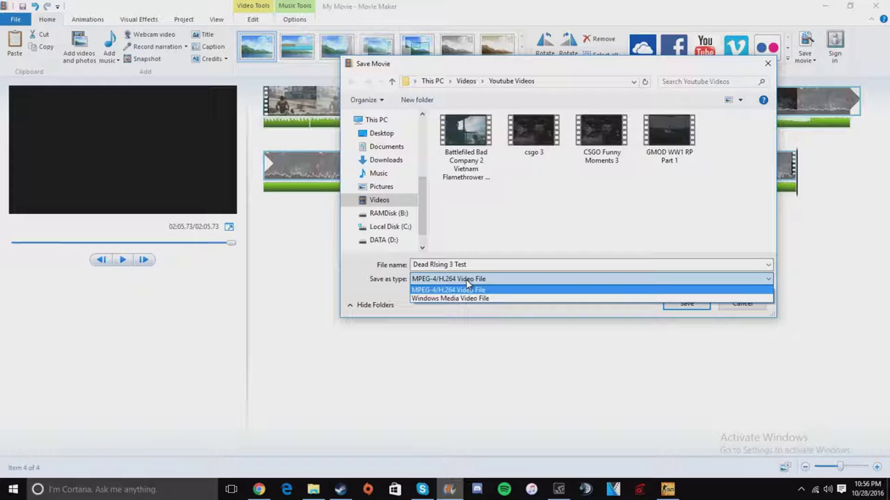
pyautogui.click(482, 299)
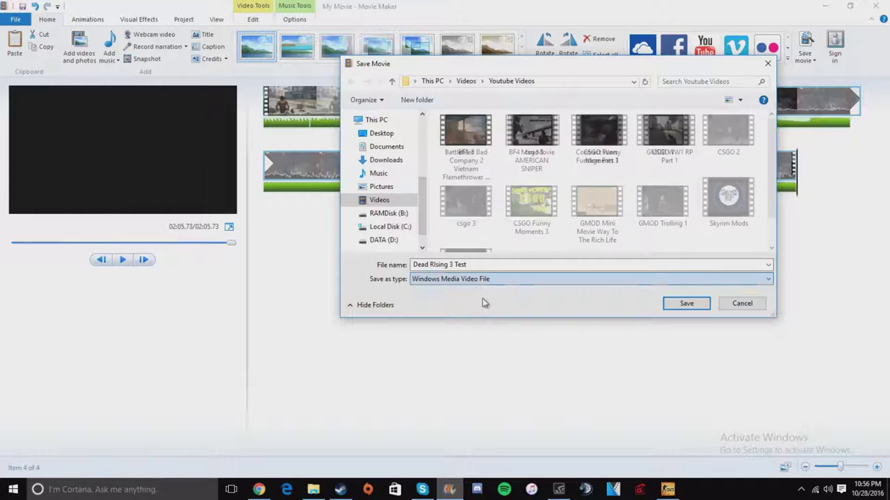
pyautogui.click(519, 281)
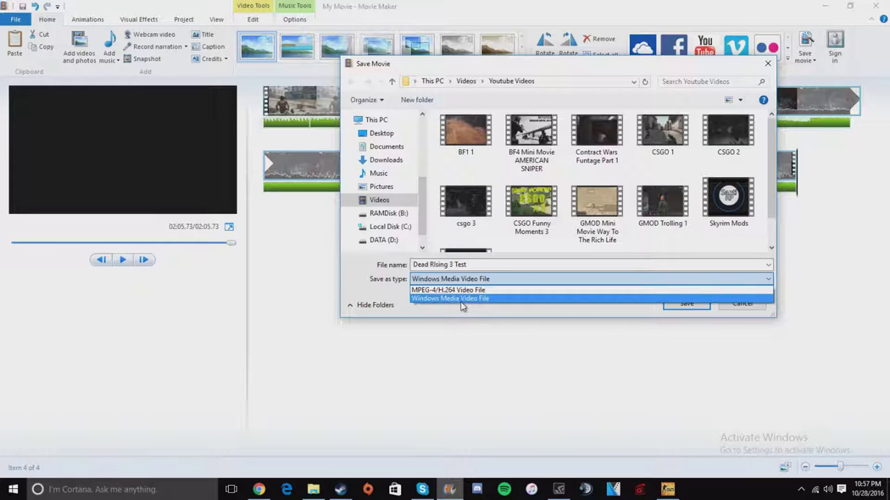
pyautogui.click(462, 301)
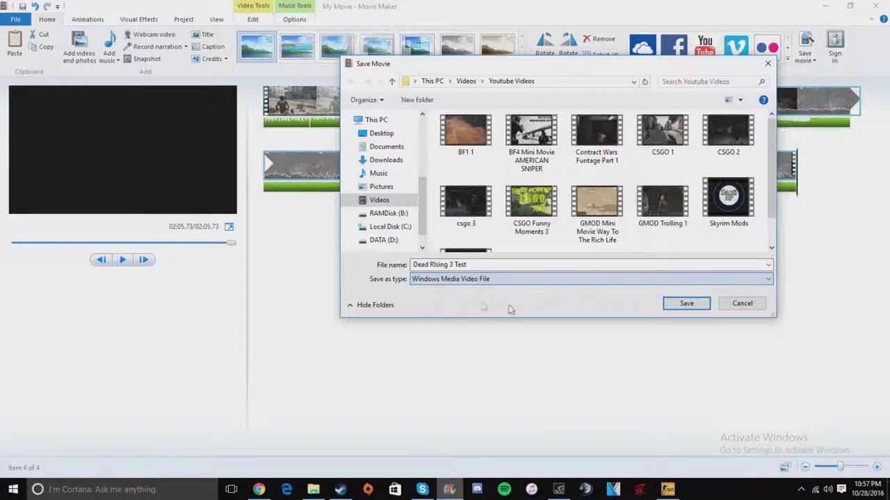
pyautogui.click(680, 305)
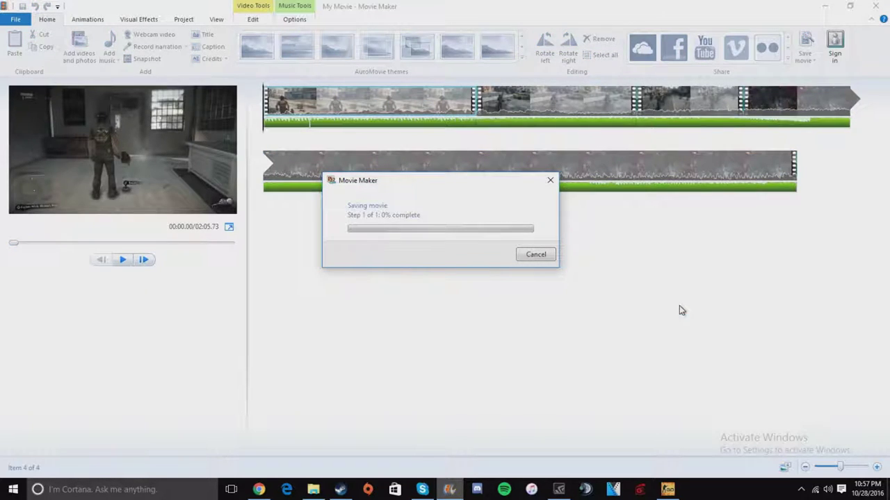
pyautogui.moveTo(403, 190); pyautogui.dragTo(434, 175)
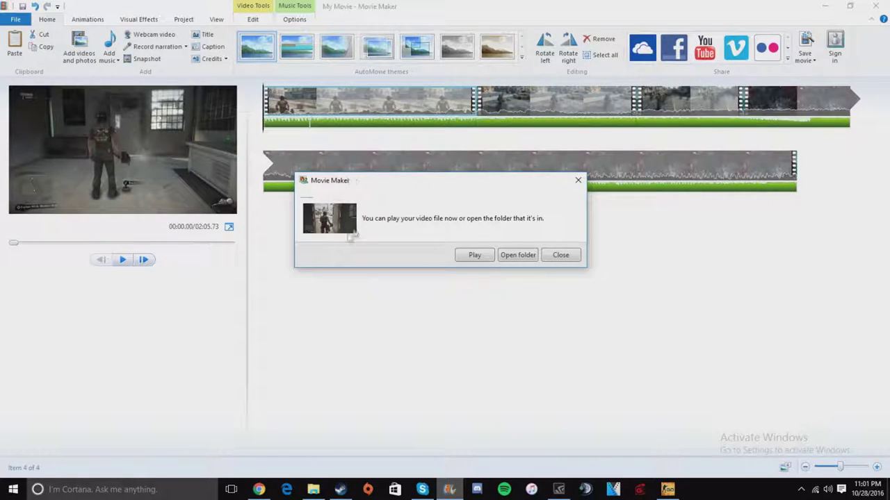
# Open the saved movie's folder, play "Dead RIsing 3 Test" in full screen, and close the video player
pyautogui.click(517, 256)
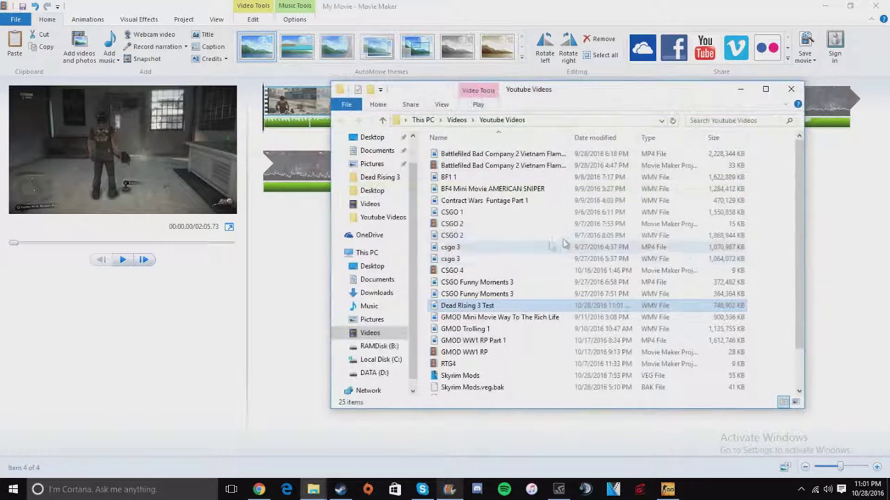
pyautogui.doubleClick(512, 308)
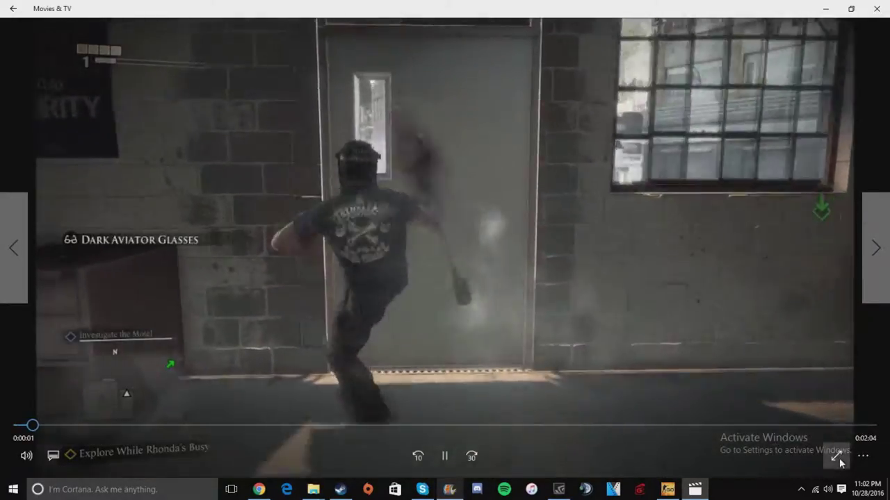
pyautogui.click(837, 453)
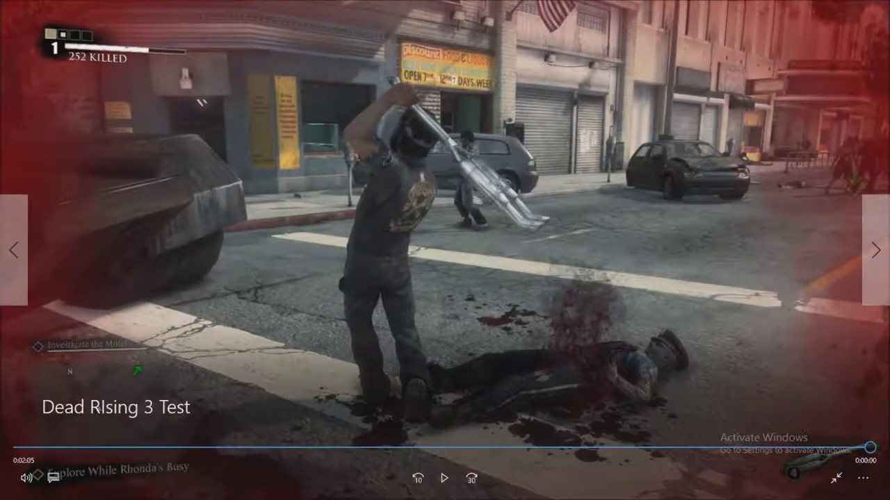
pyautogui.press('Escape')
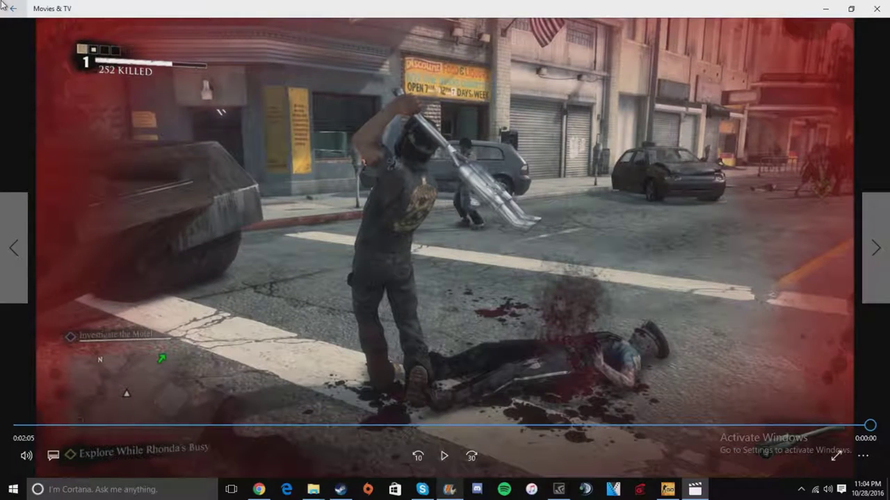
pyautogui.click(12, 9)
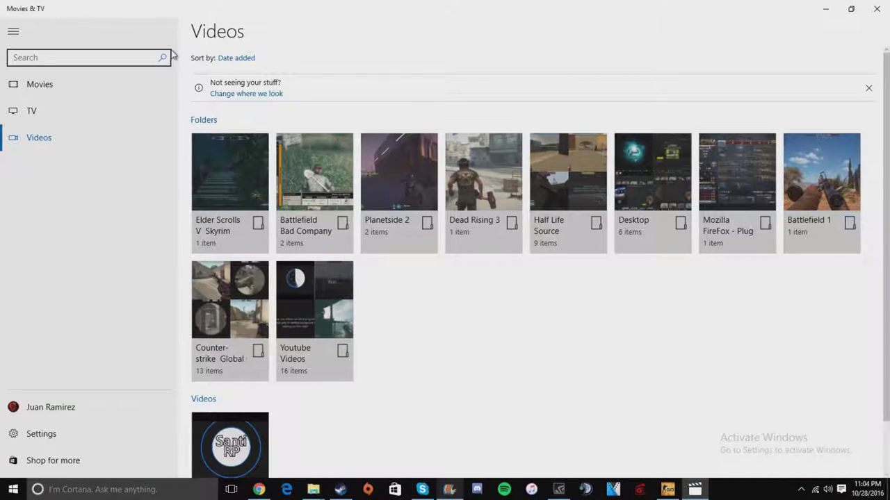
pyautogui.click(876, 8)
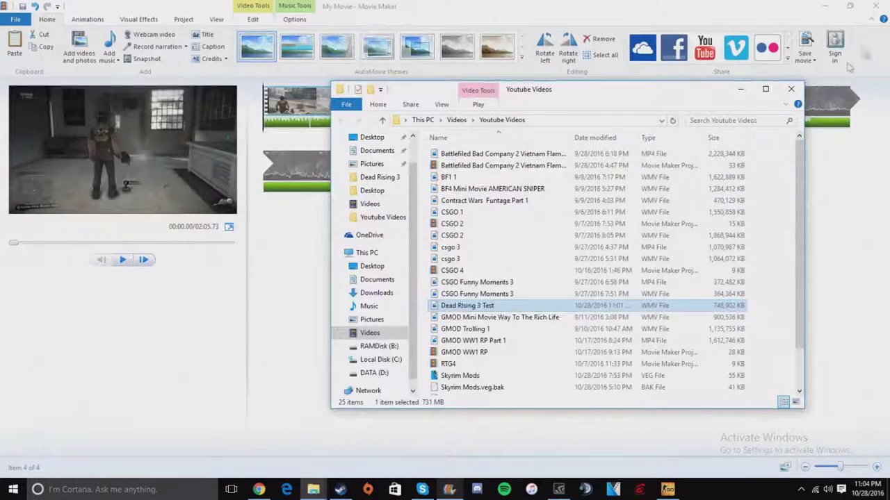
# Switch to Chrome, open youtube.com in a new tab, and go to the video upload page
pyautogui.click(258, 489)
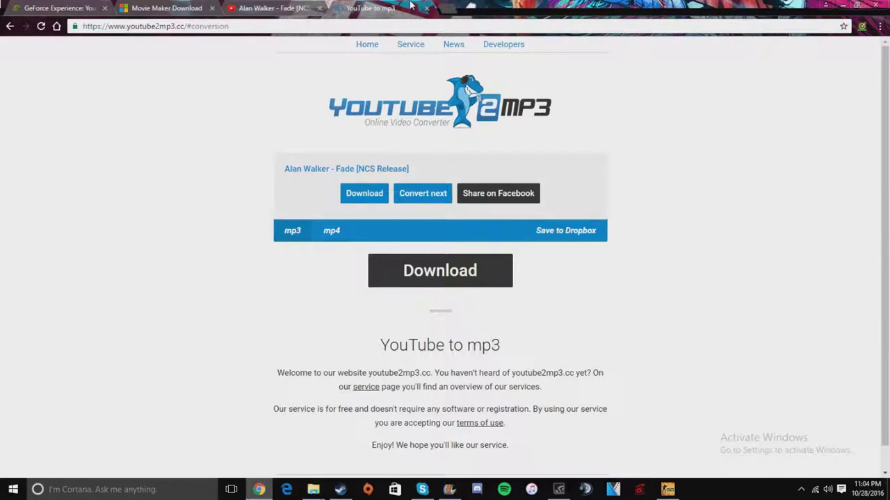
pyautogui.click(449, 9)
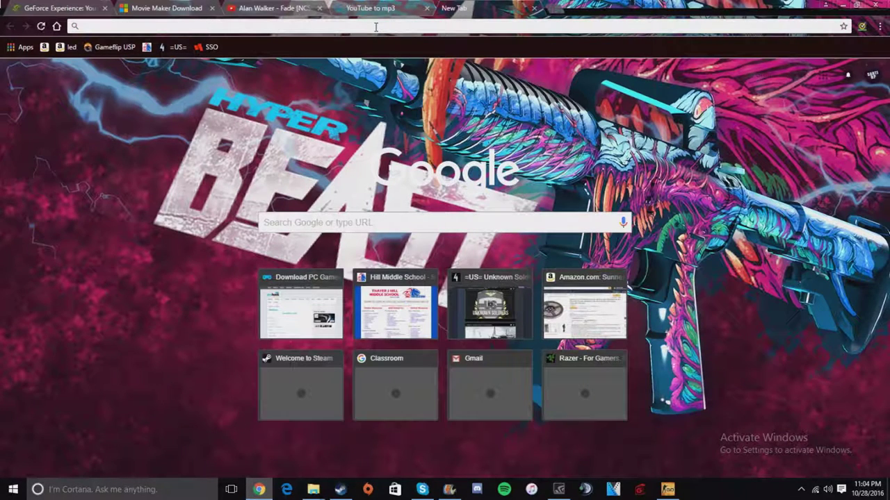
pyautogui.write('youtube.com')
pyautogui.press('Return')
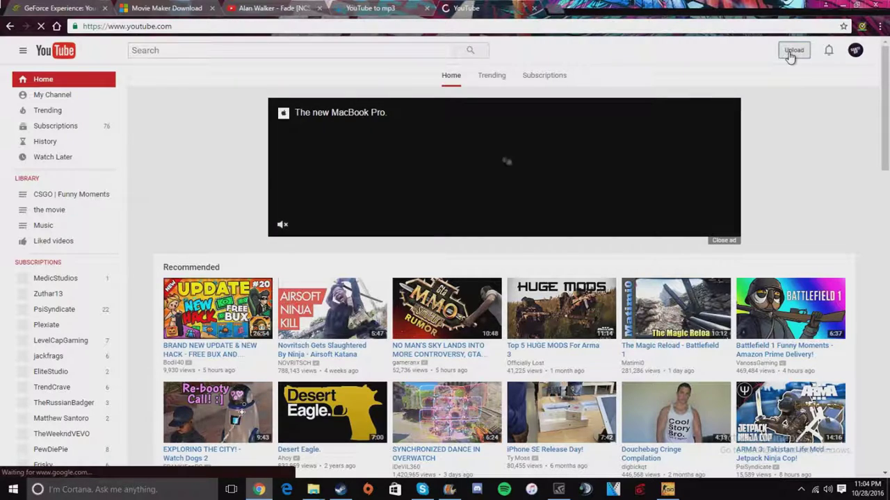
pyautogui.click(791, 52)
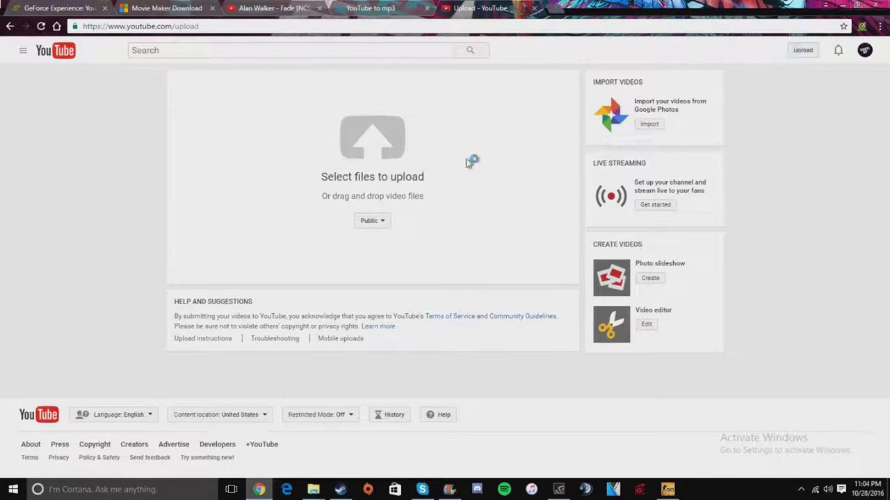
pyautogui.click(387, 145)
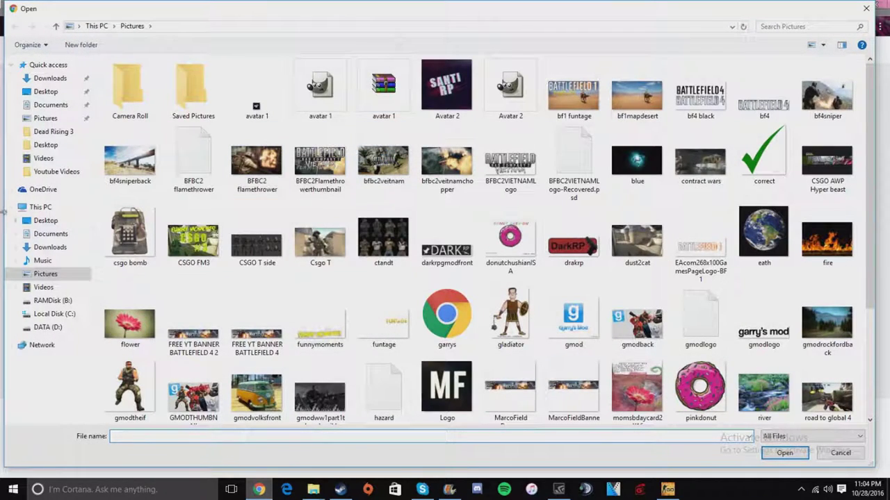
pyautogui.click(42, 158)
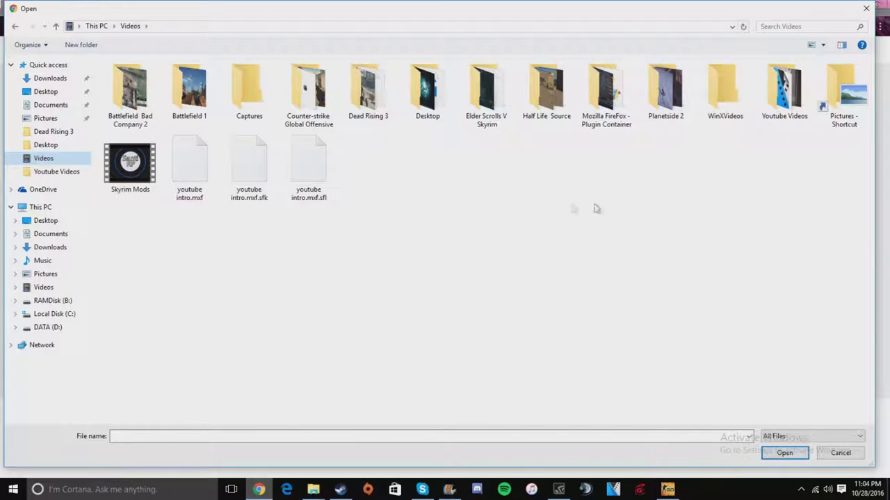
pyautogui.doubleClick(370, 90)
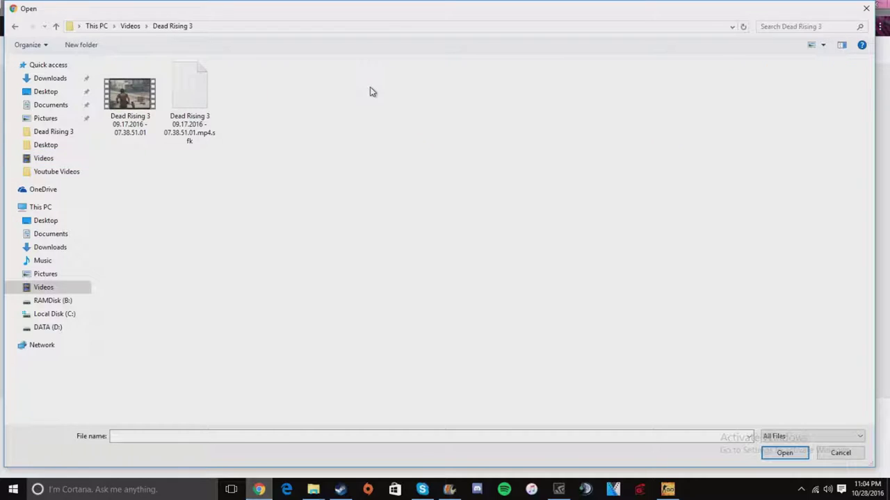
pyautogui.doubleClick(207, 125)
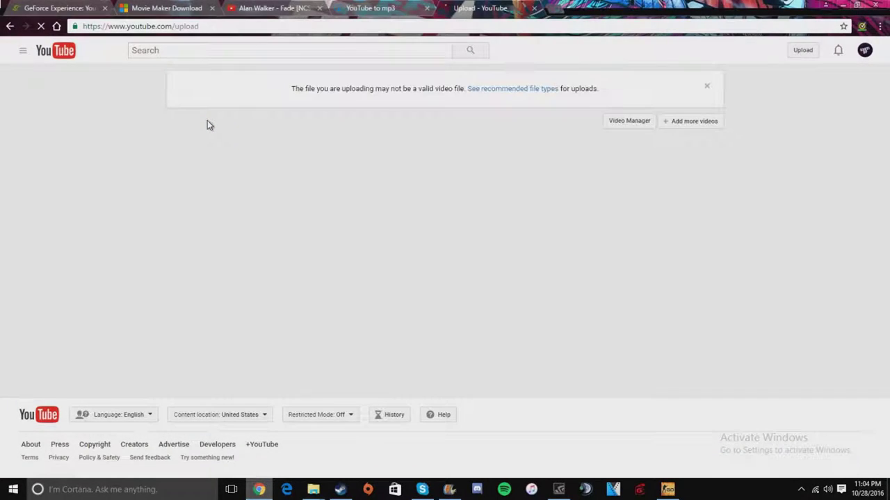
pyautogui.click(9, 26)
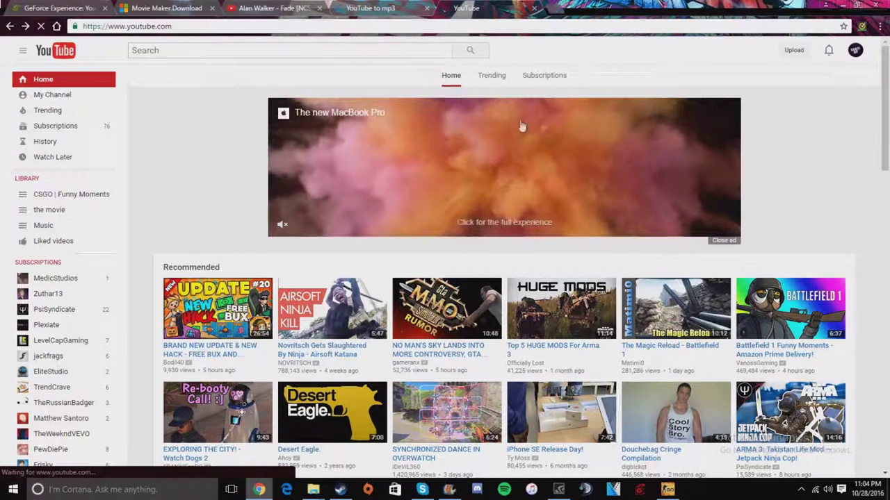
pyautogui.click(25, 26)
pyautogui.click(391, 143)
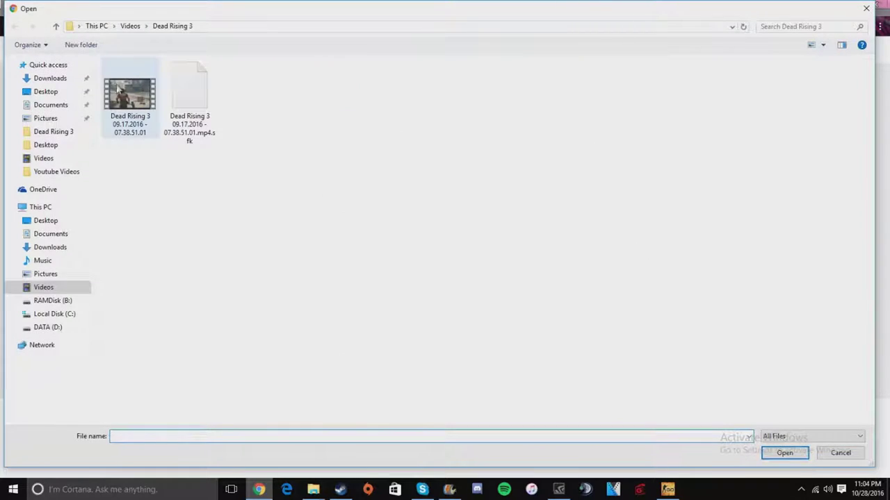
pyautogui.doubleClick(118, 85)
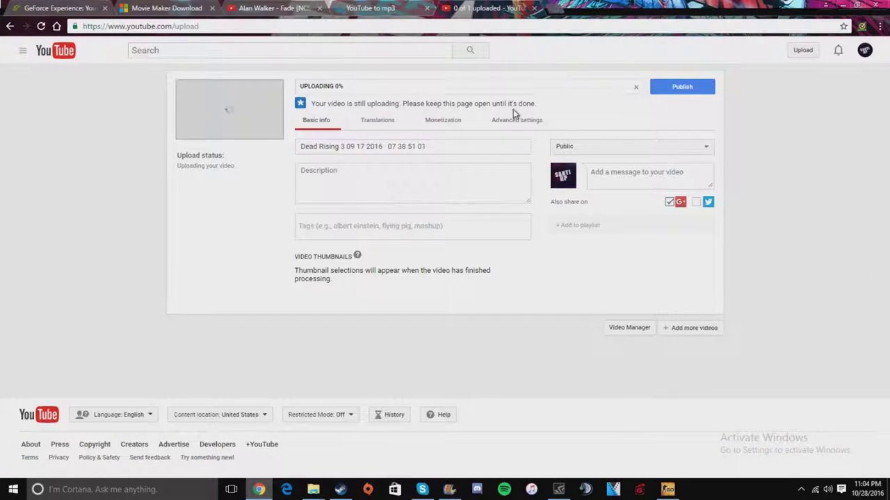
pyautogui.hotkey('alt', 'Left')
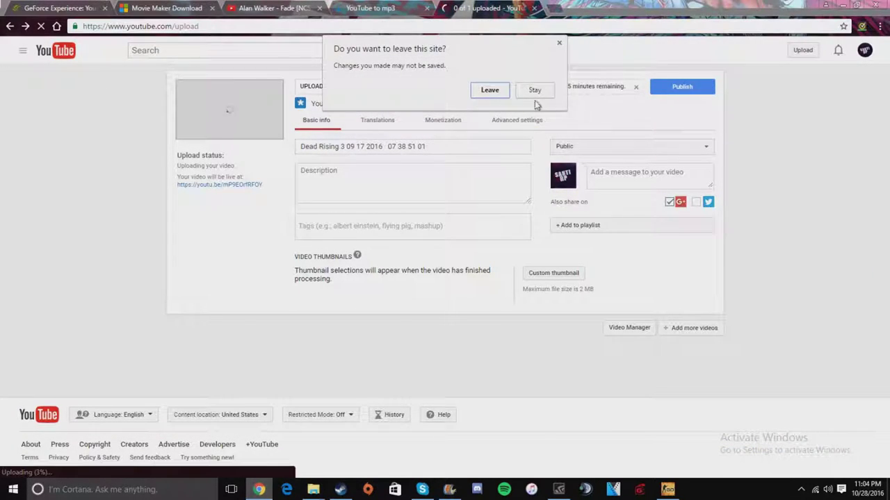
pyautogui.click(485, 95)
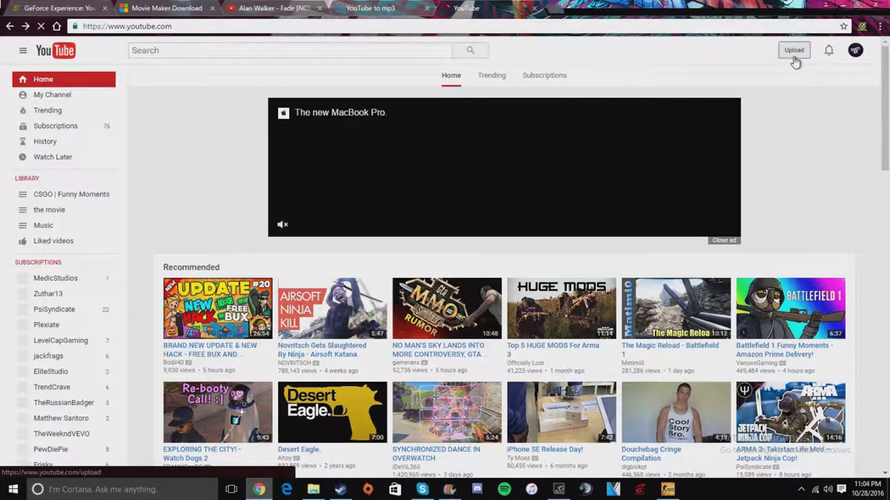
pyautogui.hotkey('alt', 'Right')
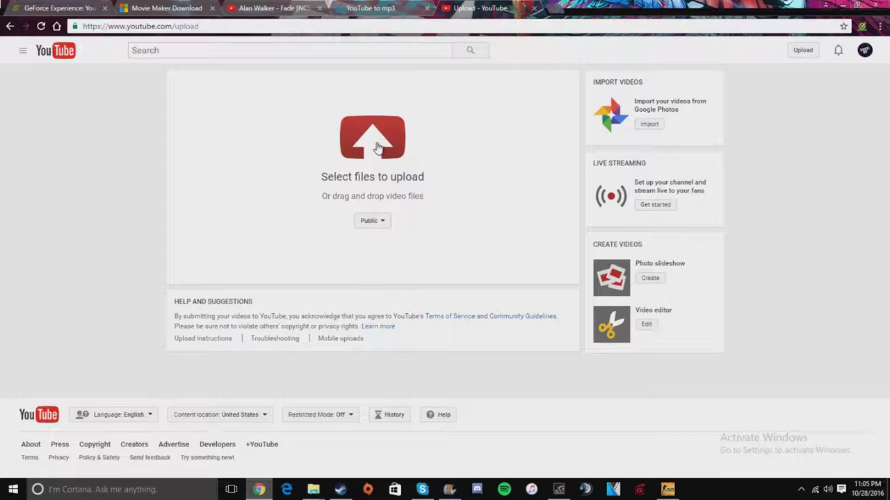
# Upload the "Dead RIsing 3 Test" video from the Youtube Videos folder inside Videos
pyautogui.click(377, 147)
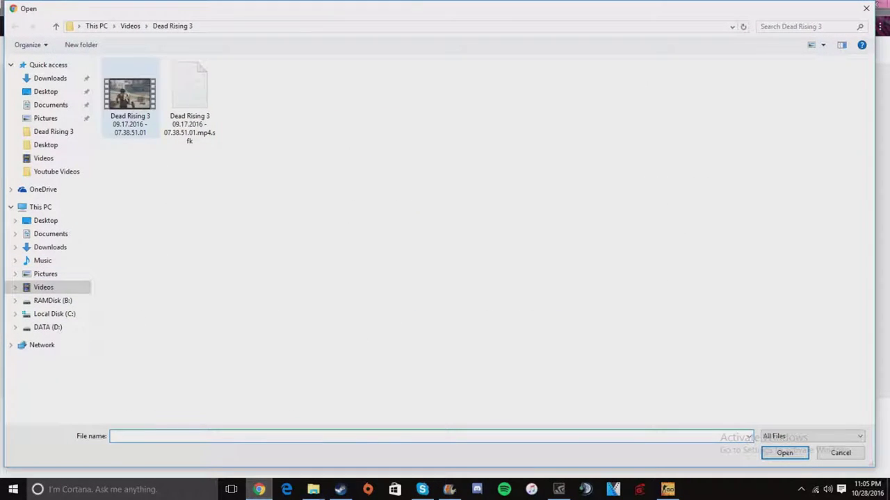
pyautogui.click(133, 28)
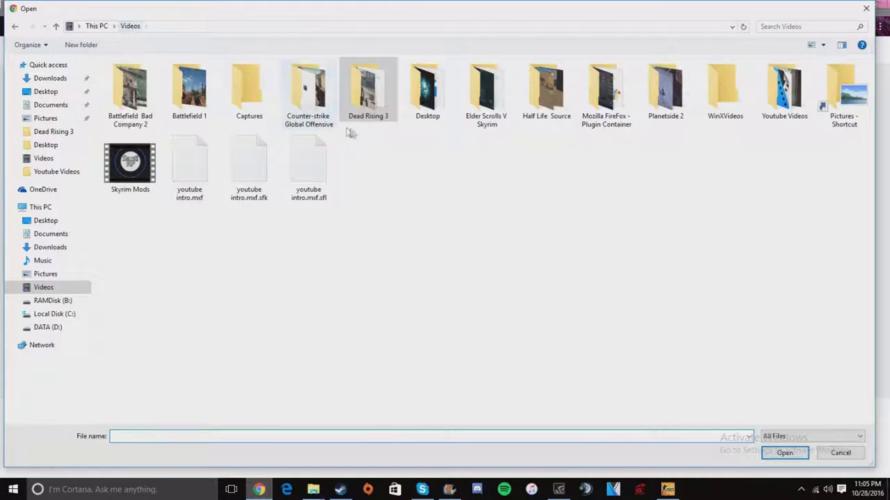
pyautogui.click(764, 101)
pyautogui.doubleClick(762, 100)
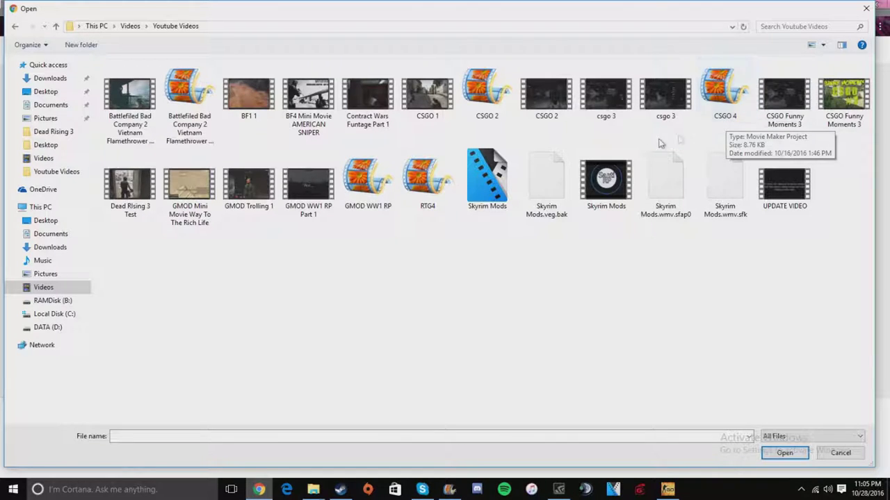
pyautogui.doubleClick(149, 193)
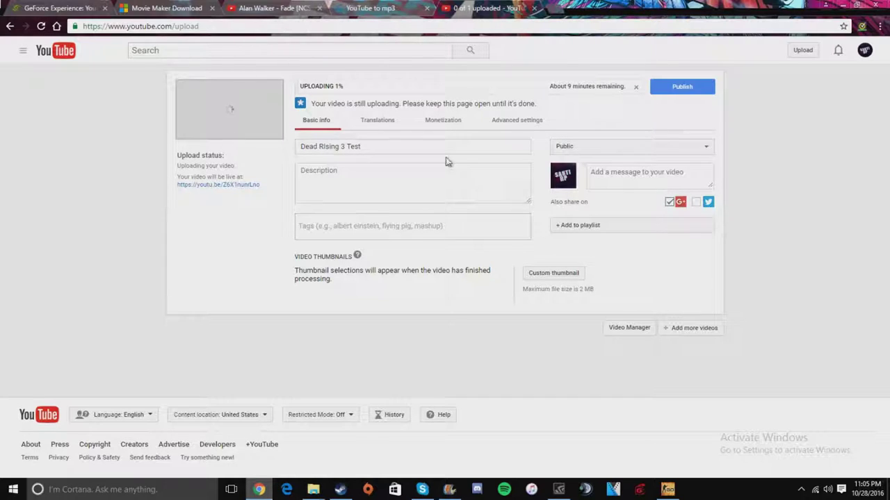
pyautogui.click(365, 194)
pyautogui.click(221, 212)
pyautogui.moveTo(358, 148); pyautogui.dragTo(274, 146)
pyautogui.click(484, 192)
pyautogui.click(460, 228)
# Set the uploading video's privacy option to Scheduled
pyautogui.click(617, 148)
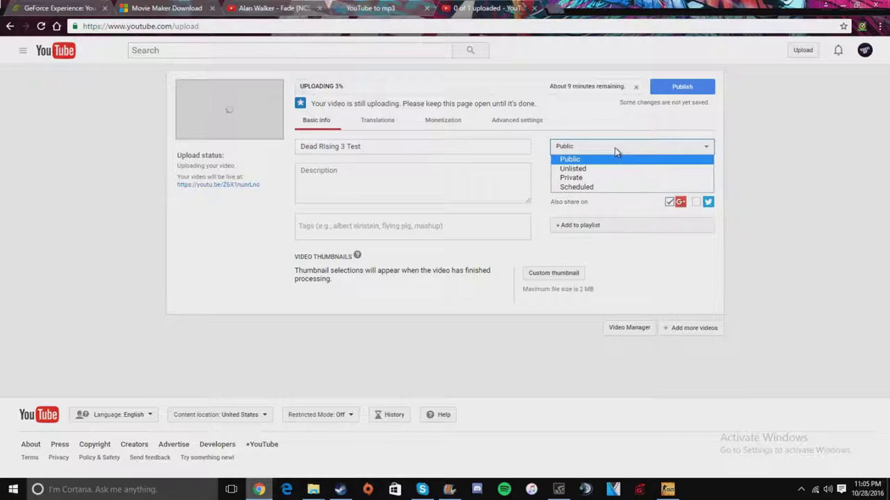
pyautogui.click(591, 188)
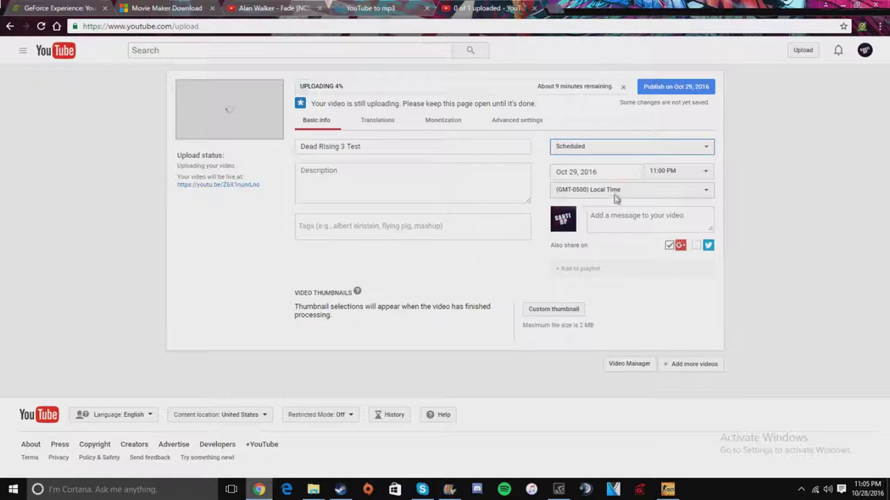
pyautogui.click(656, 172)
pyautogui.click(600, 172)
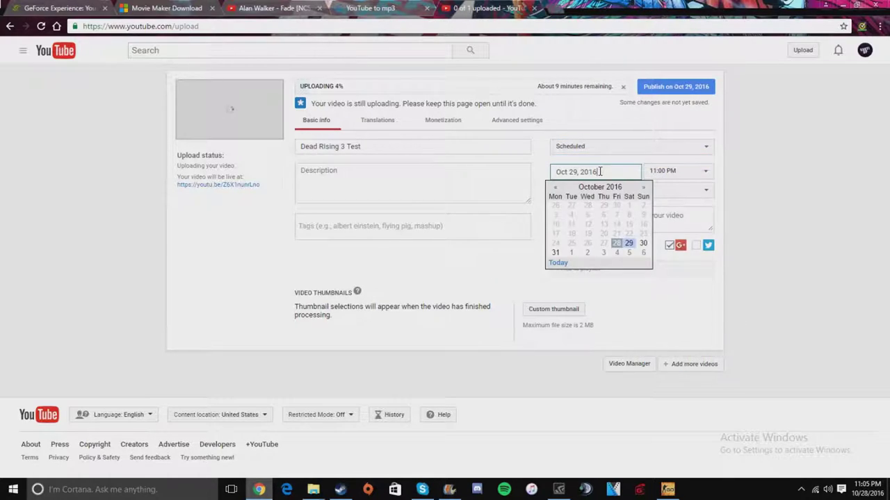
pyautogui.click(606, 233)
# Set the uploading video's privacy option to Public
pyautogui.click(618, 148)
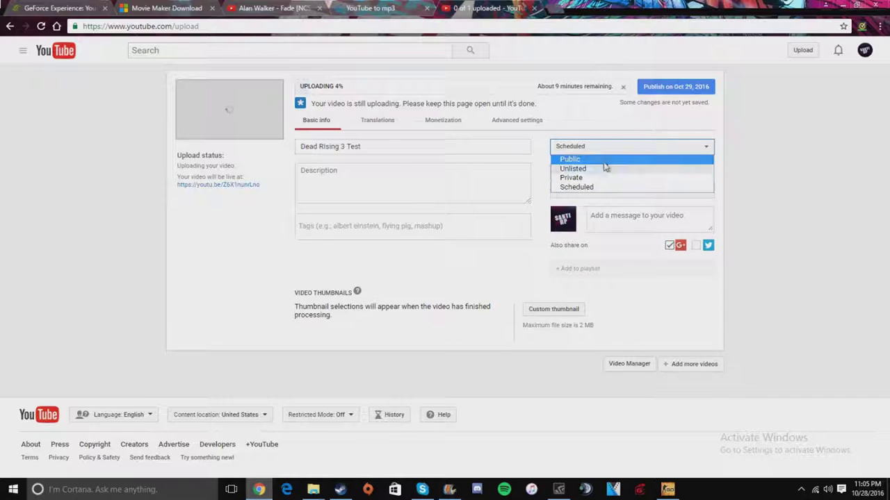
pyautogui.click(688, 159)
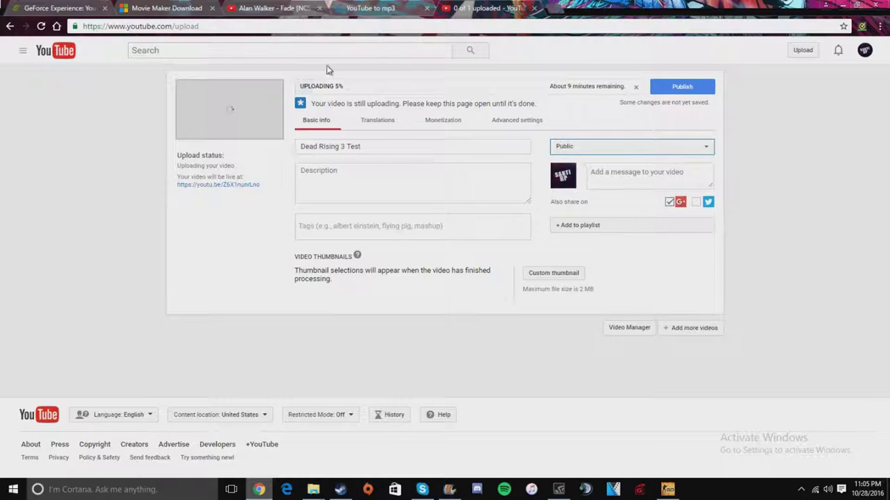
pyautogui.click(379, 93)
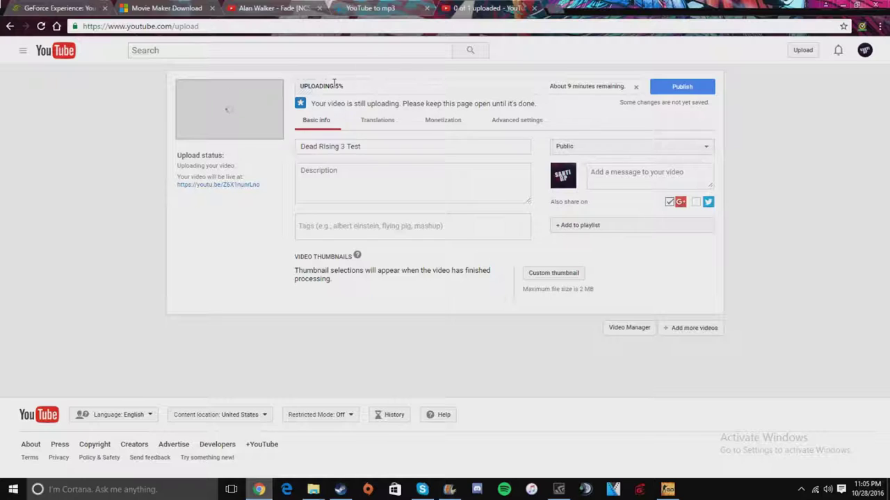
# Review the open GeForce Experience and Movie Maker Download pages, and return to the YouTube upload page
pyautogui.click(78, 7)
pyautogui.click(173, 7)
pyautogui.click(62, 8)
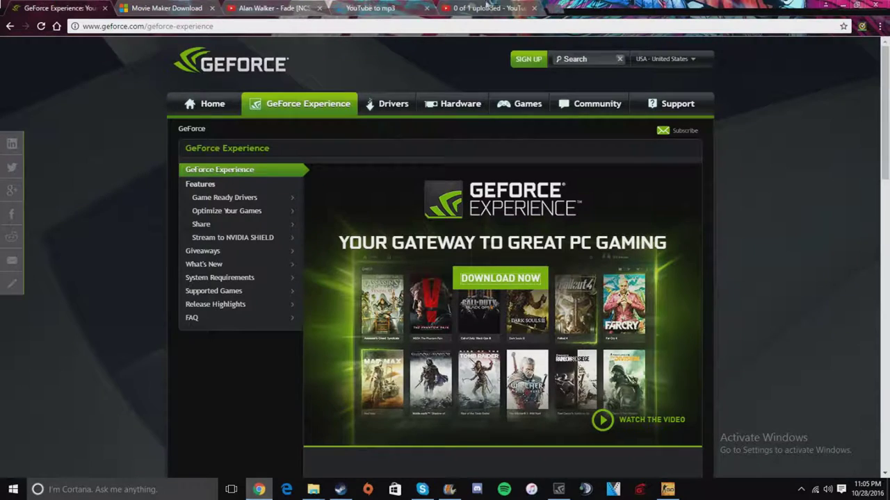
pyautogui.click(490, 8)
pyautogui.click(461, 179)
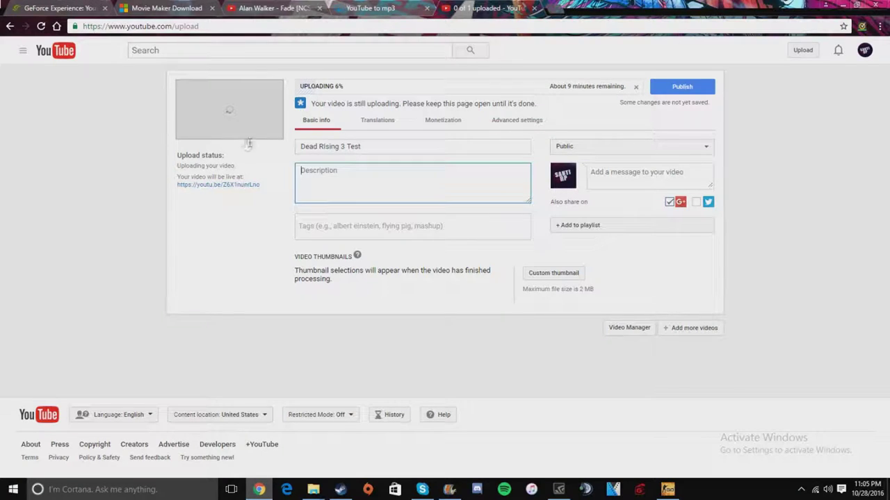
pyautogui.tripleClick(385, 150)
pyautogui.click(395, 103)
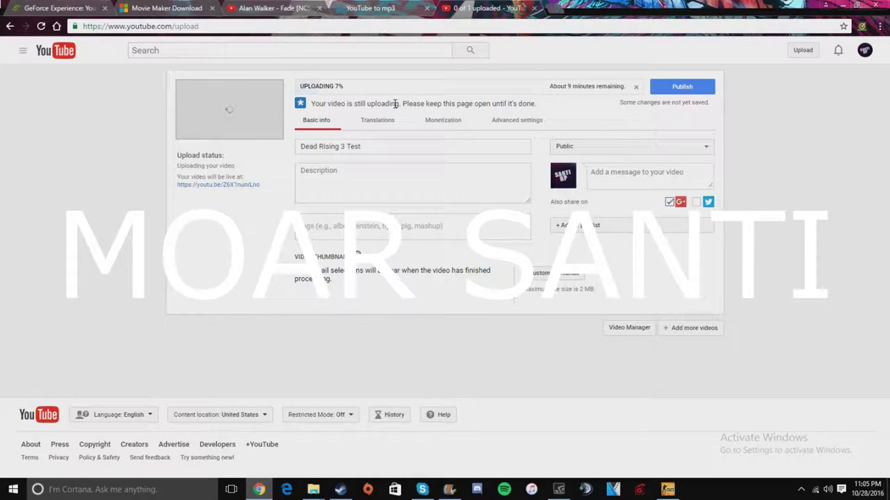